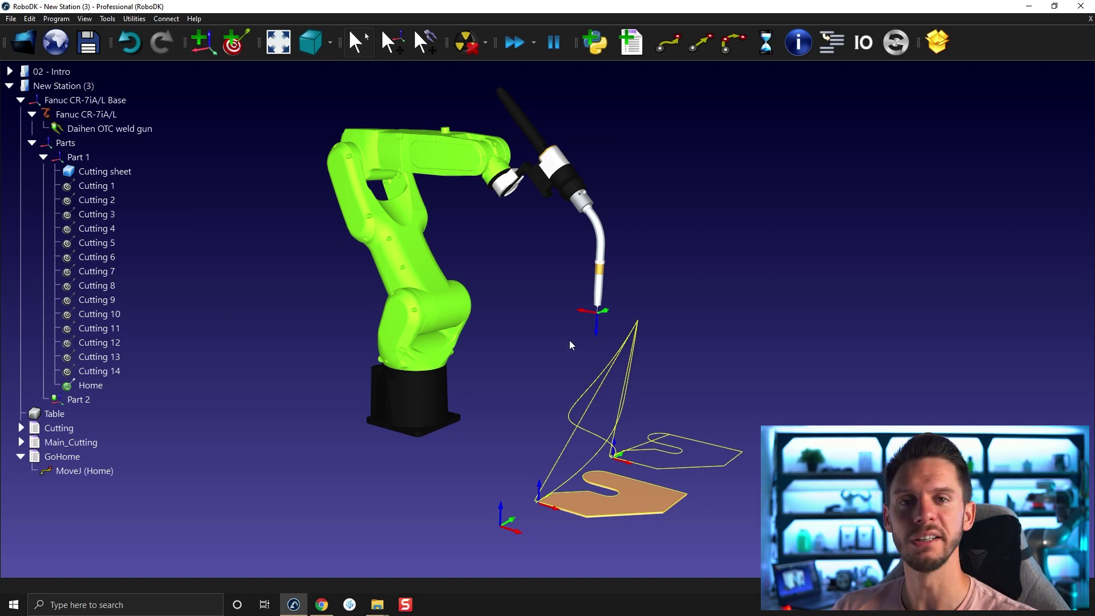
- Delete the Daihen OTC weld gun and bring up the 02A - Cutting - 3D folder
drag(569, 340, 552, 310)
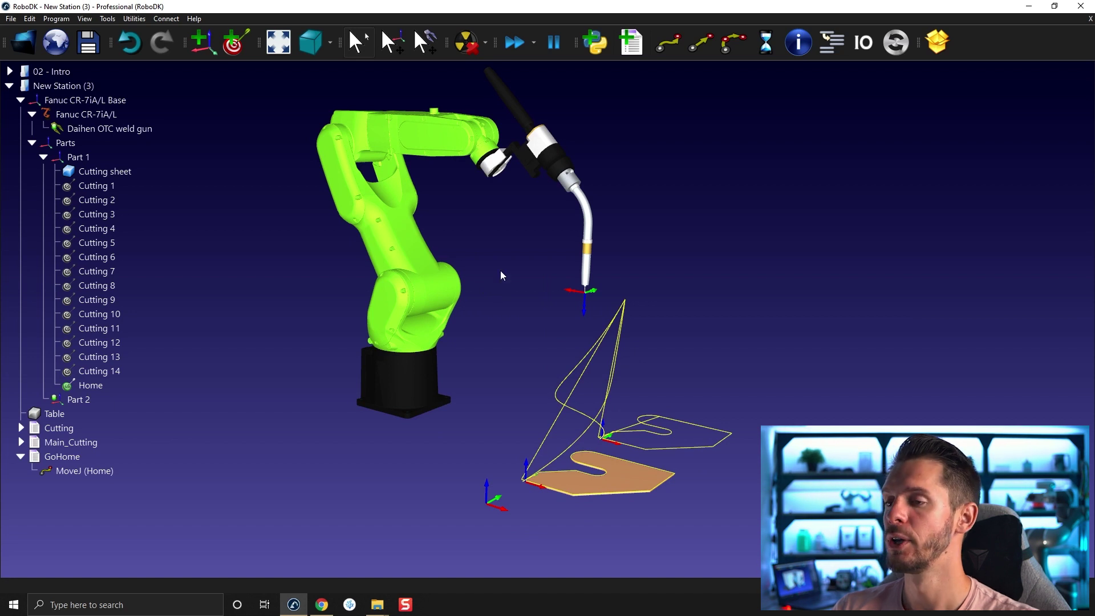
click(146, 126)
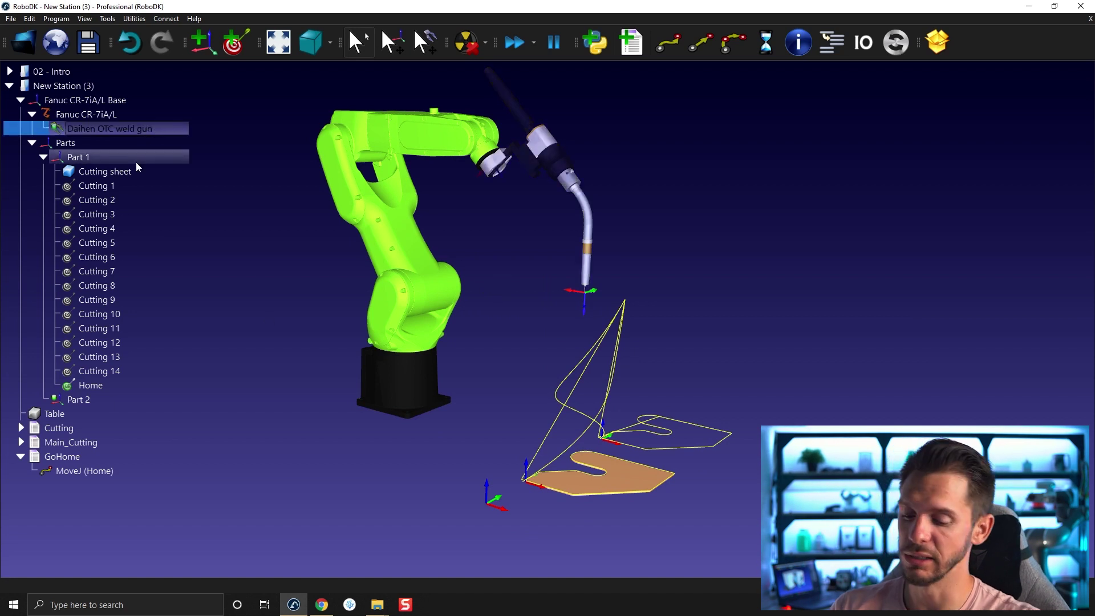
key(Delete)
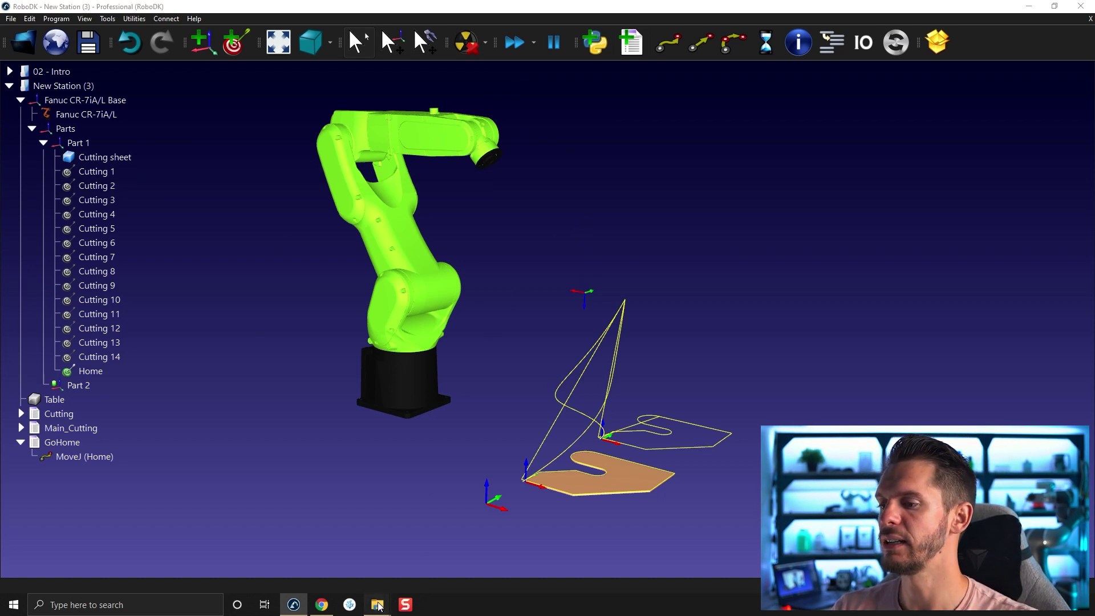
click(307, 572)
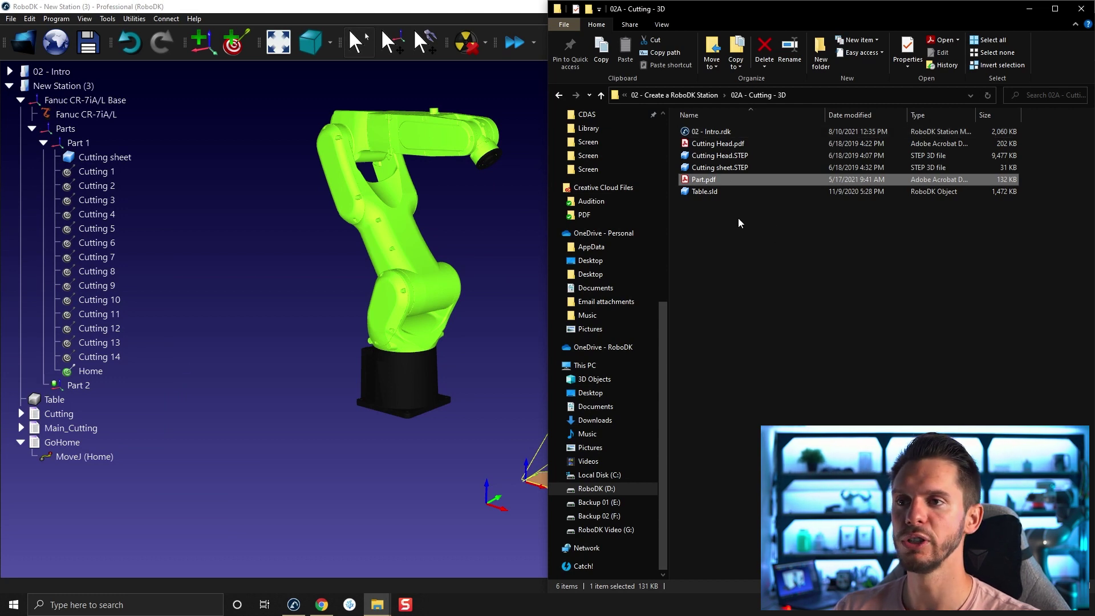
- Drag Cutting Head.STEP from the folder into the RoboDK station
click(699, 158)
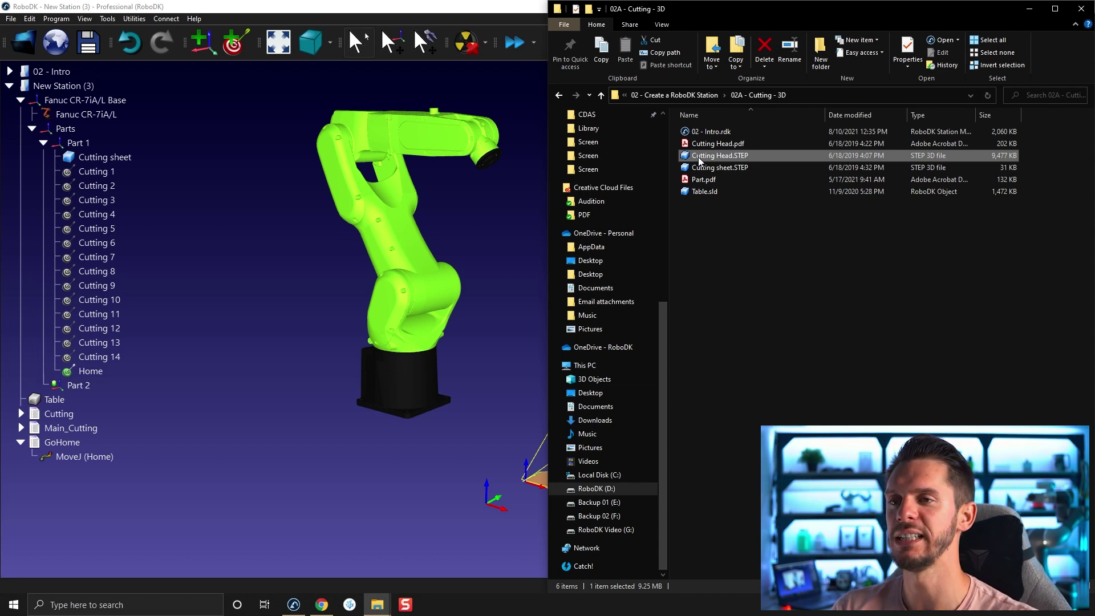
mouse_move(699, 162)
mouse_down()
mouse_move(473, 398)
mouse_move(492, 341)
mouse_up()
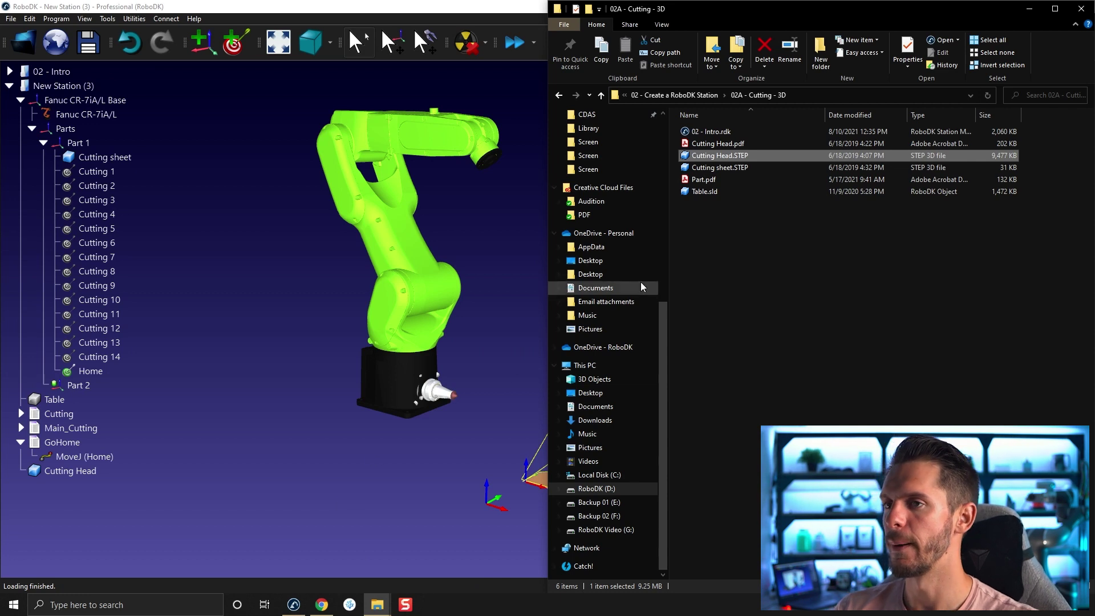
click(492, 409)
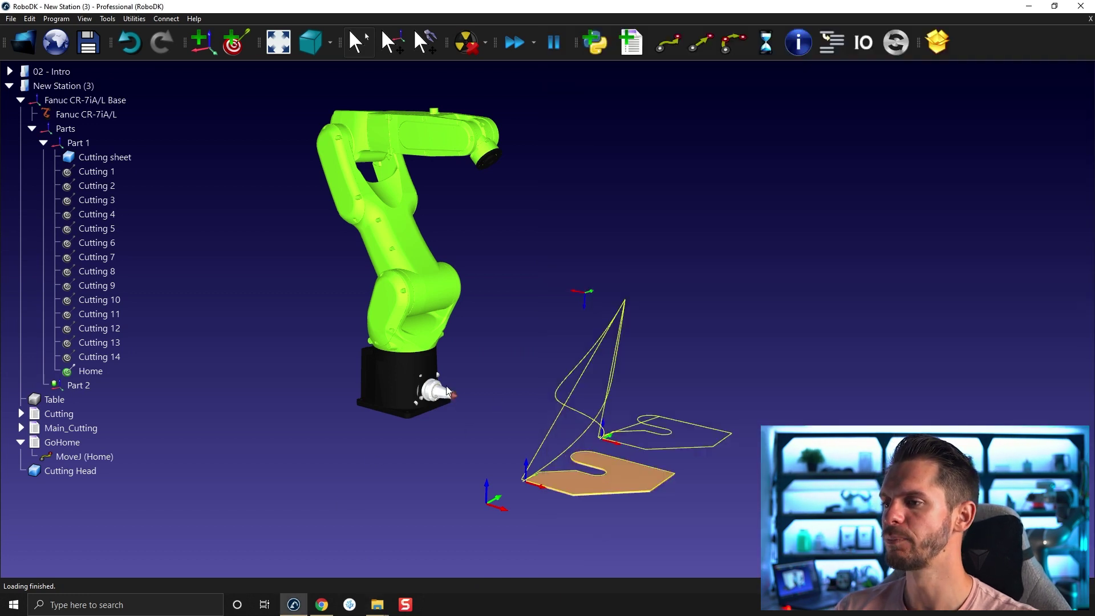
- Hide then re-show the Fanuc CR-7iA/L robot to check the imported tool
right_click(399, 335)
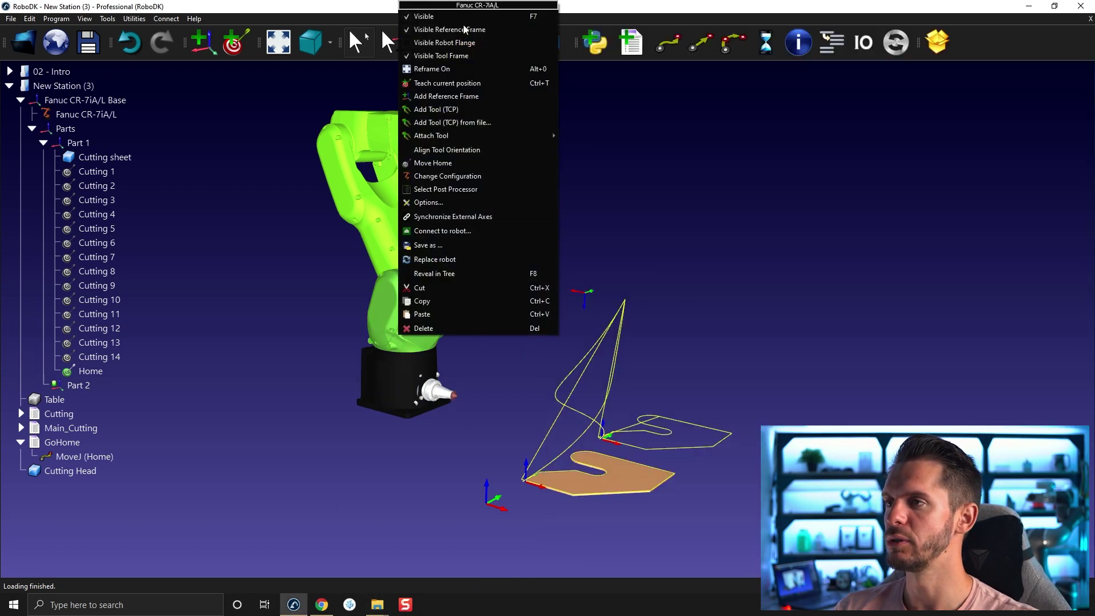
click(451, 17)
scroll(443, 393, up, 5)
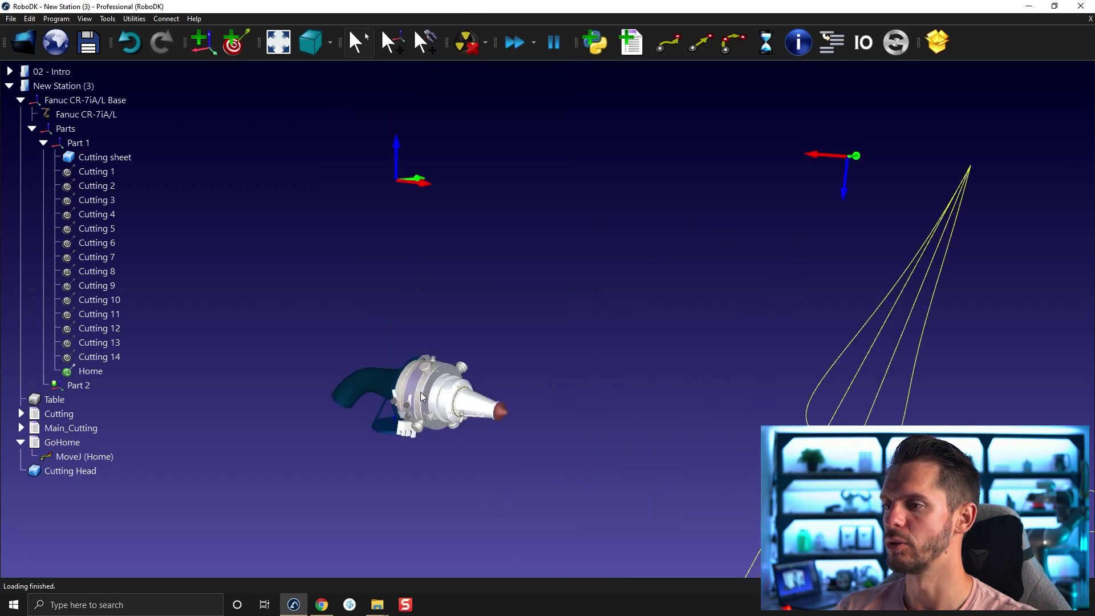
click(68, 114)
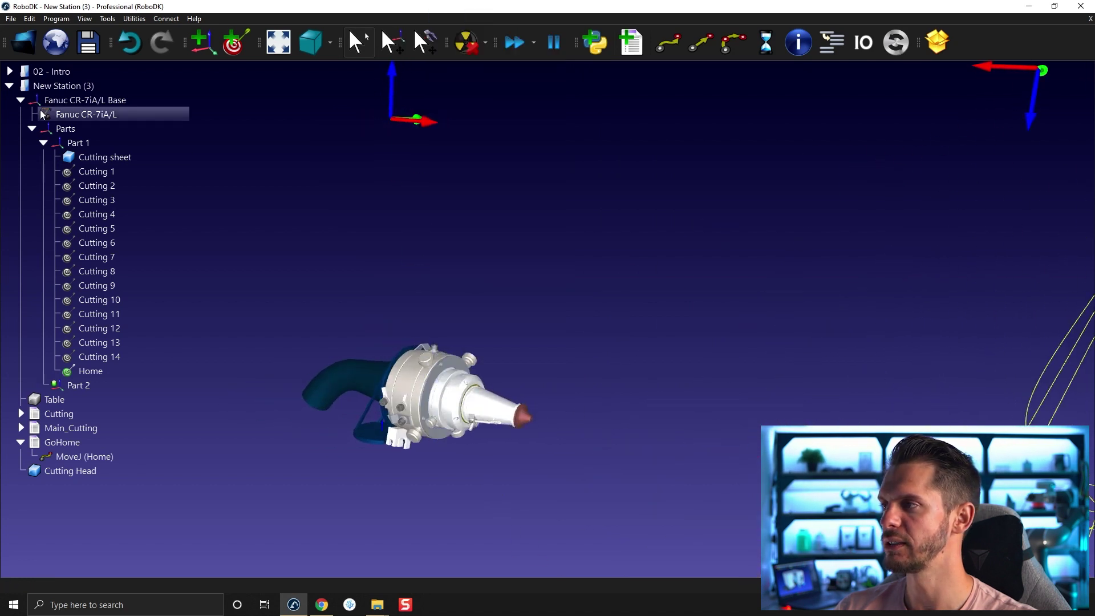
right_click(68, 114)
click(85, 125)
scroll(276, 286, down, 3)
scroll(276, 287, down, 2)
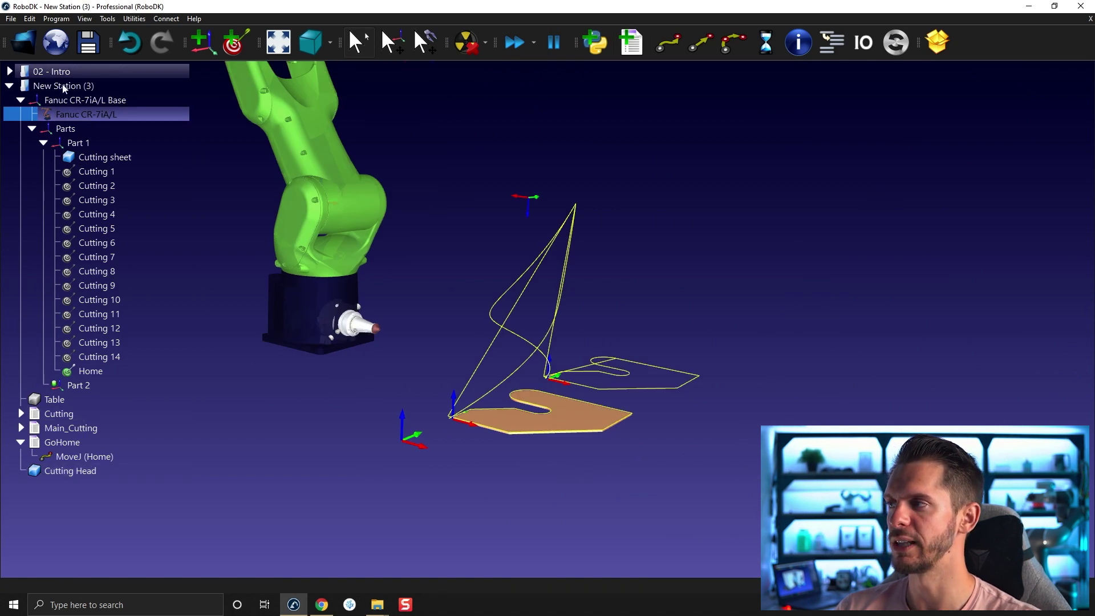
- Drop the Cutting Head onto the Fanuc CR-7iA/L in the tree so it becomes the robot's tool
click(41, 471)
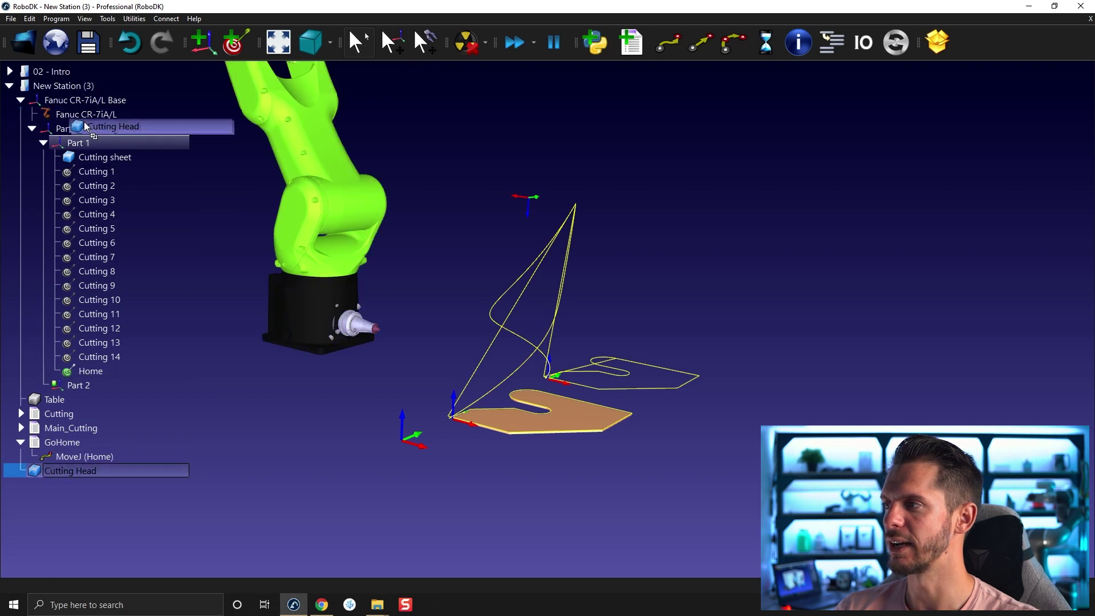
drag(41, 472, 86, 116)
middle_drag(458, 408, 460, 471)
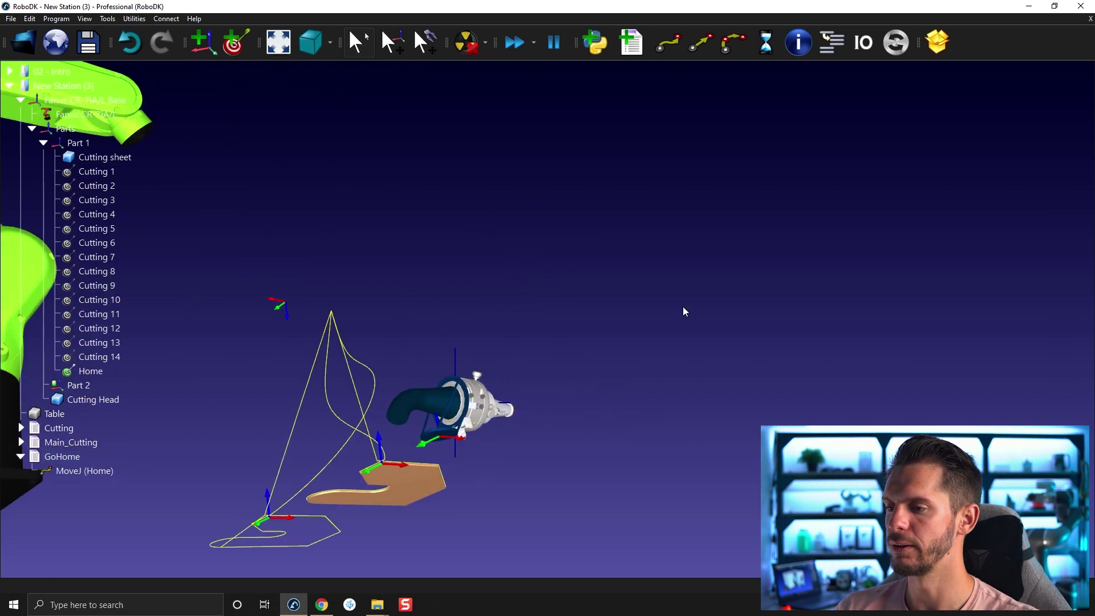
drag(459, 471, 548, 435)
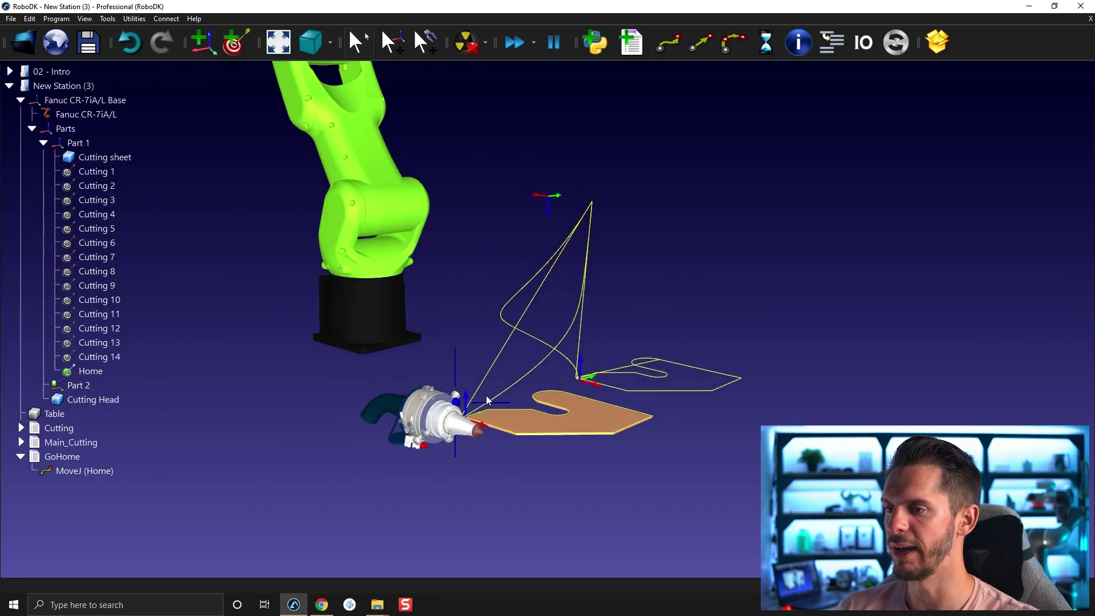
scroll(547, 435, down, 3)
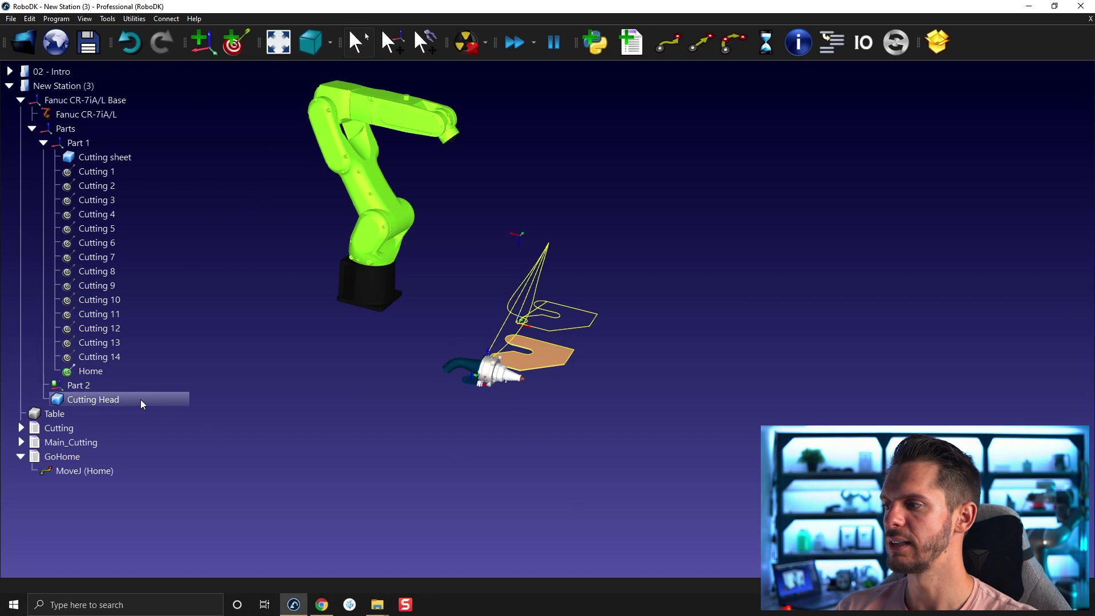
click(103, 402)
drag(92, 402, 88, 115)
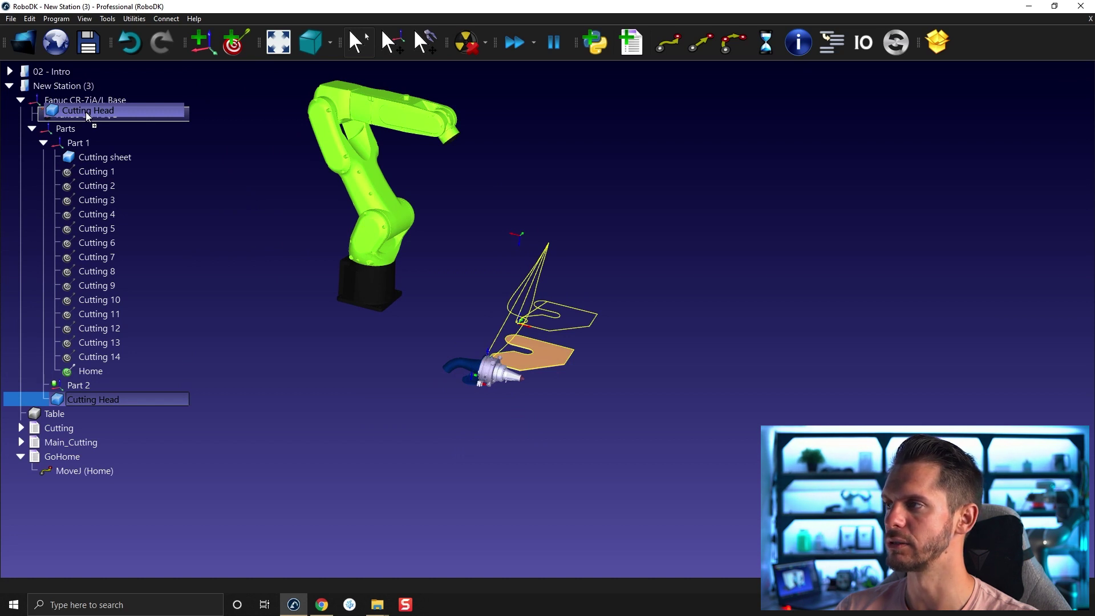
drag(88, 116, 87, 117)
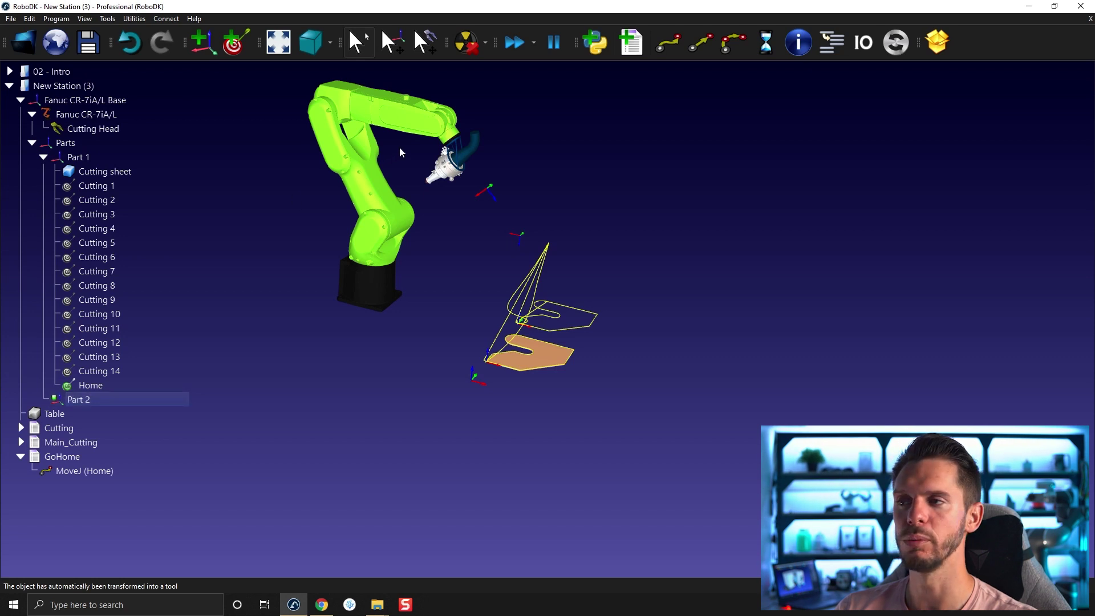
scroll(490, 118, up, 2)
scroll(445, 157, up, 2)
- Send the Fanuc robot to its home pose via Move Home
drag(447, 156, 628, 299)
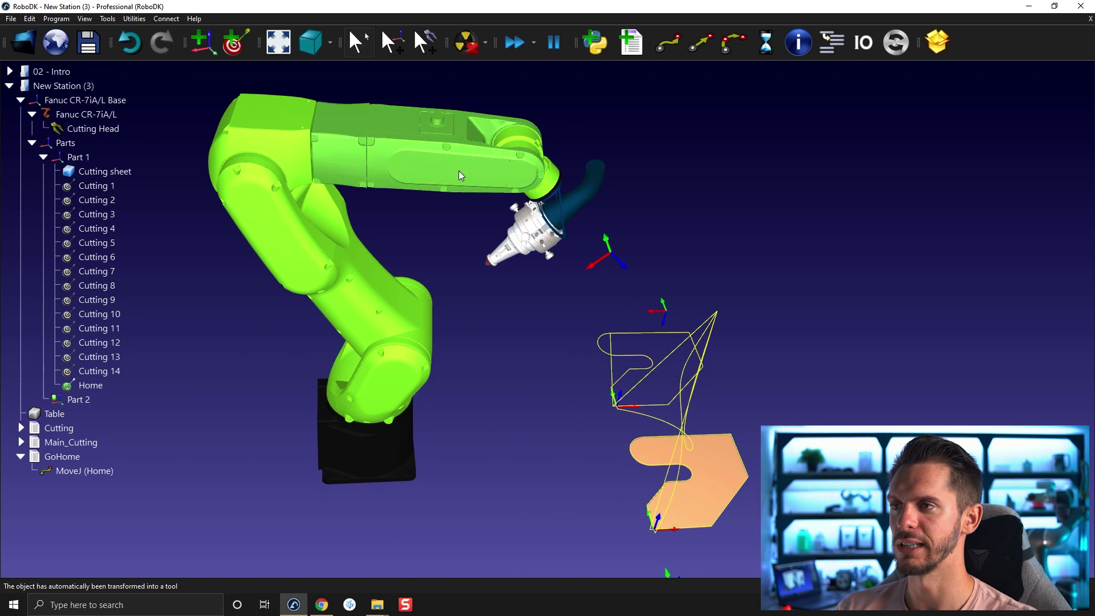
right_click(459, 171)
click(494, 332)
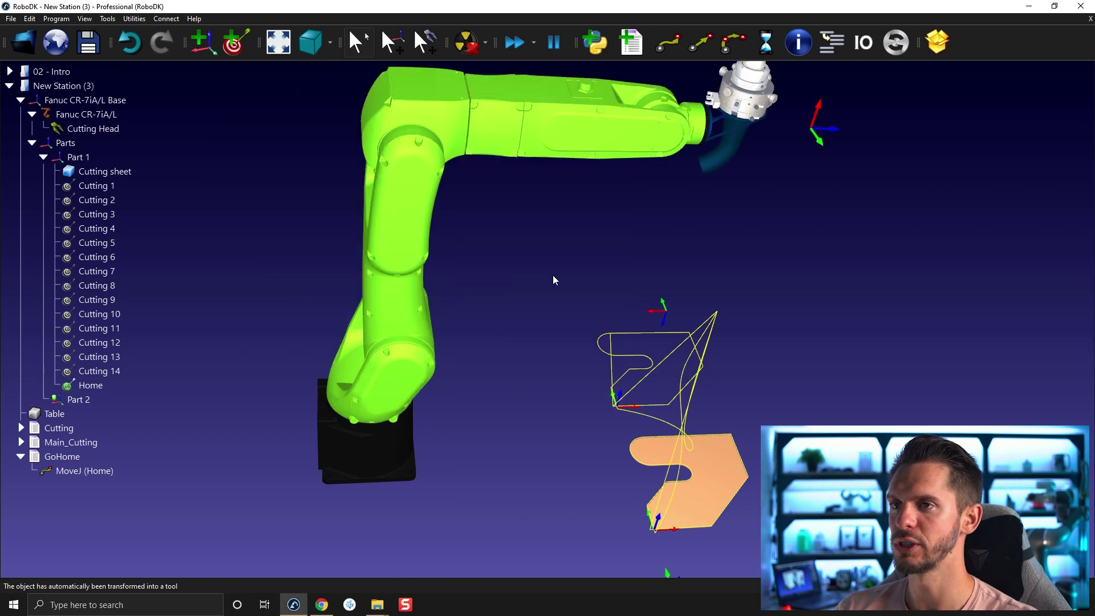
scroll(549, 286, up, 3)
scroll(584, 178, down, 3)
scroll(644, 183, up, 1)
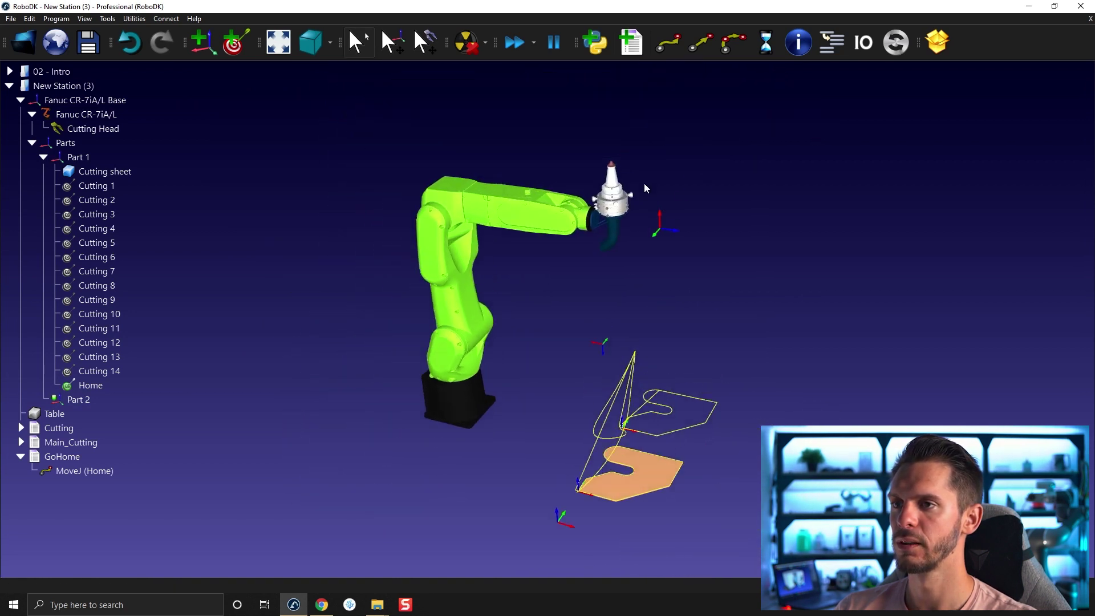
scroll(610, 237, up, 1)
scroll(610, 208, up, 2)
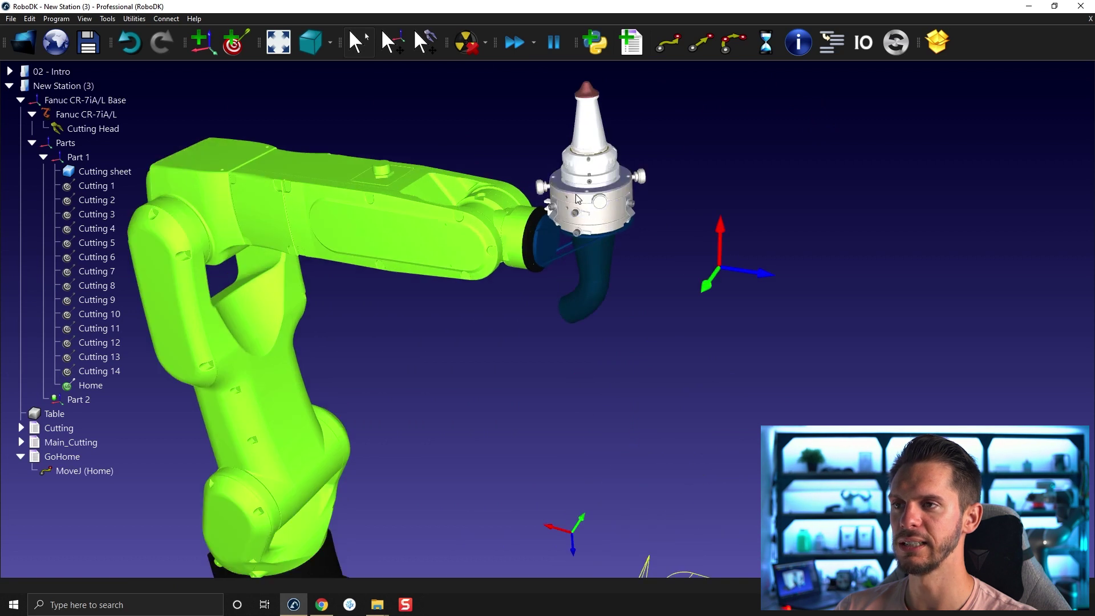
scroll(590, 195, down, 1)
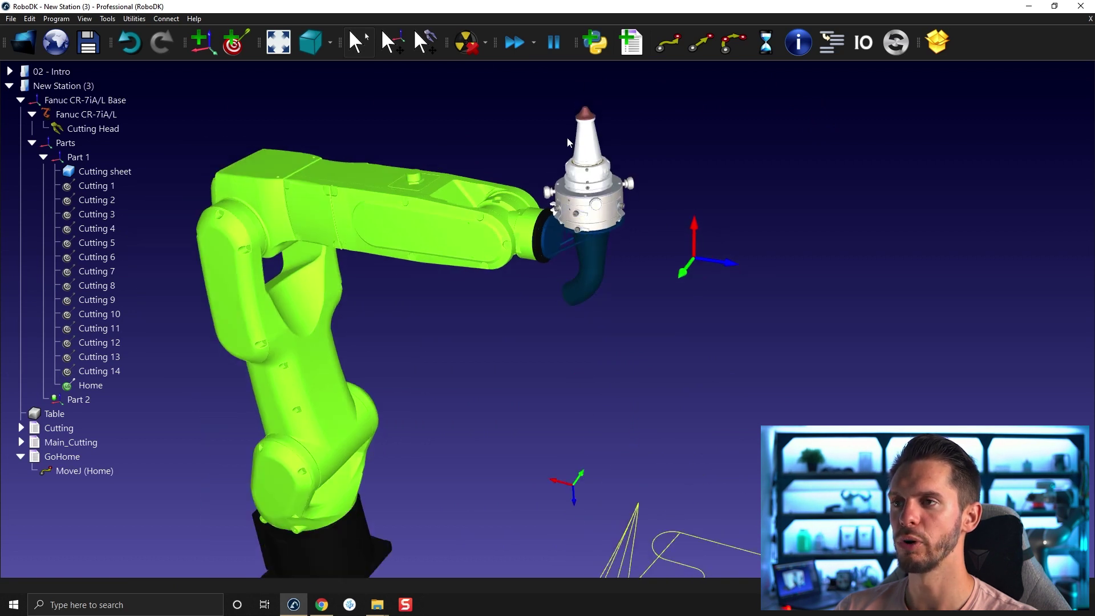
scroll(579, 130, down, 1)
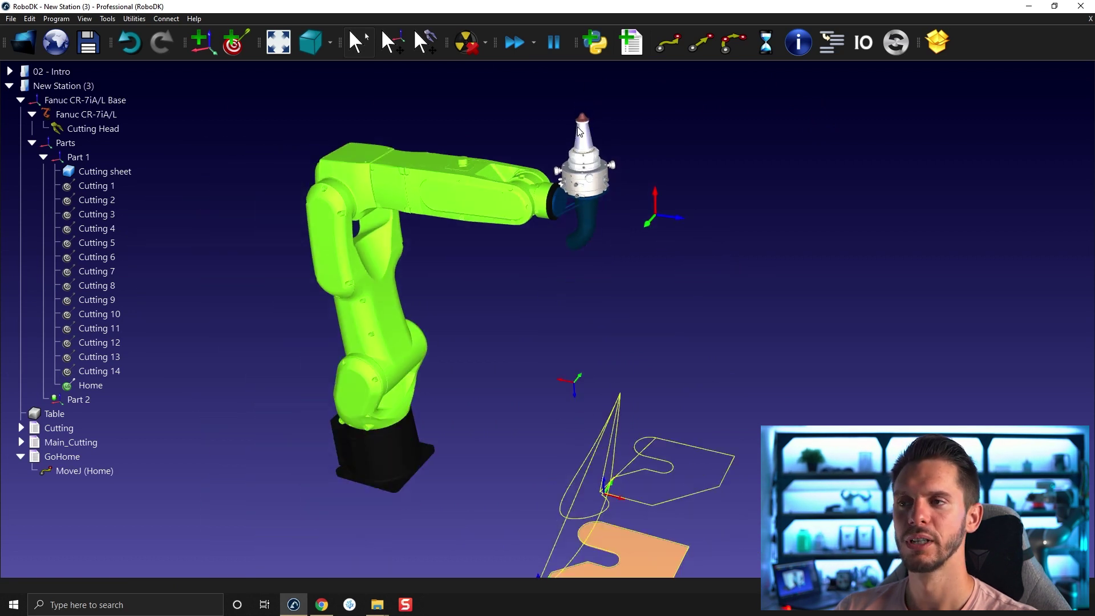
- Jog the cutting head's rotation in the robot panel, then return the robot home
double_click(401, 188)
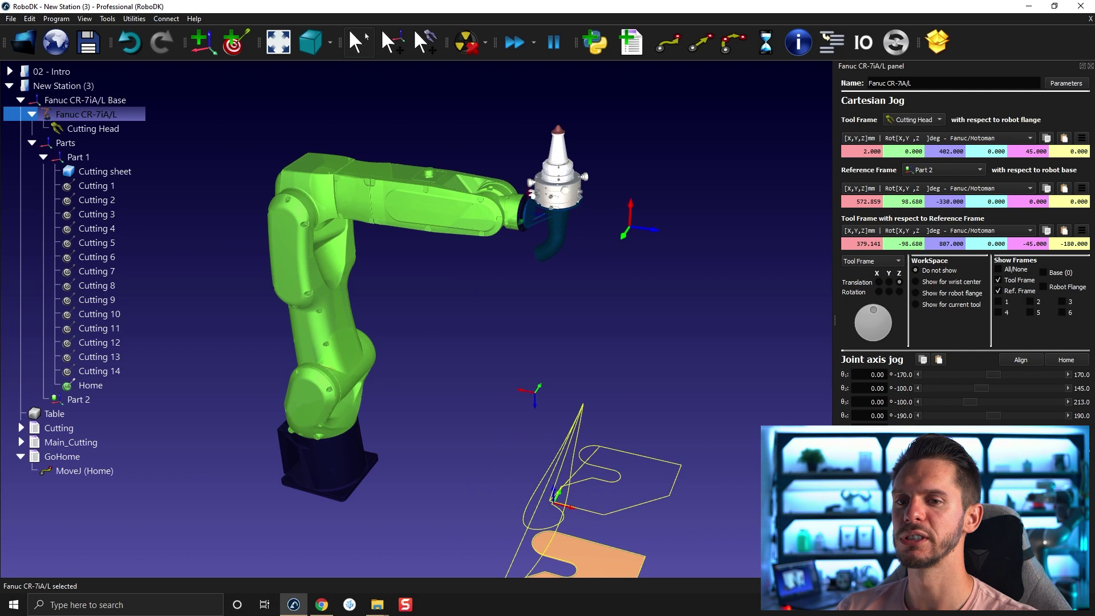
alt+drag(531, 190, 531, 236)
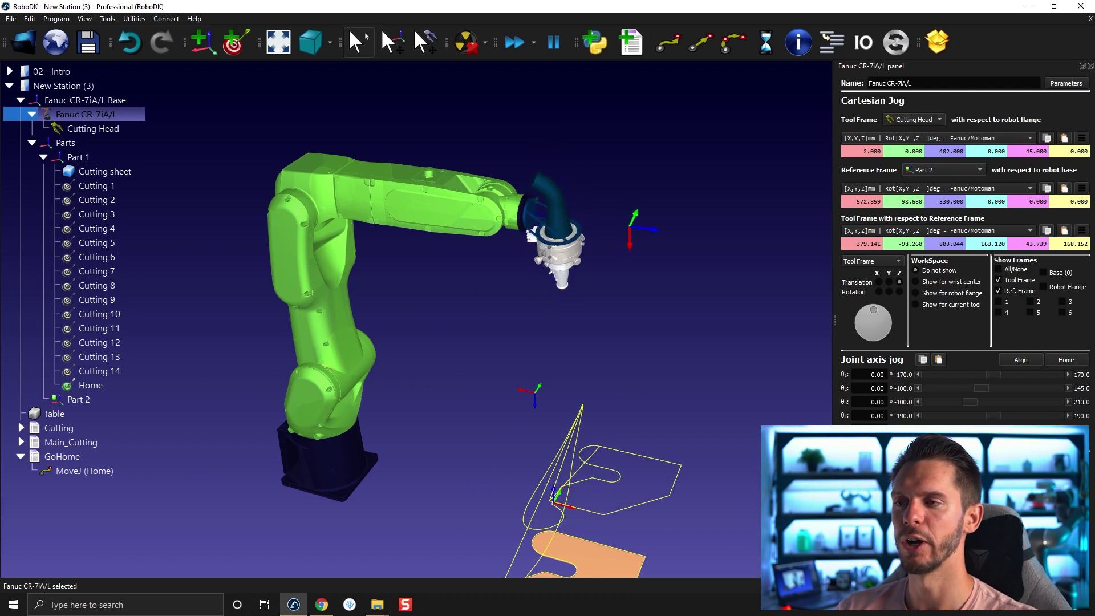
click(1066, 359)
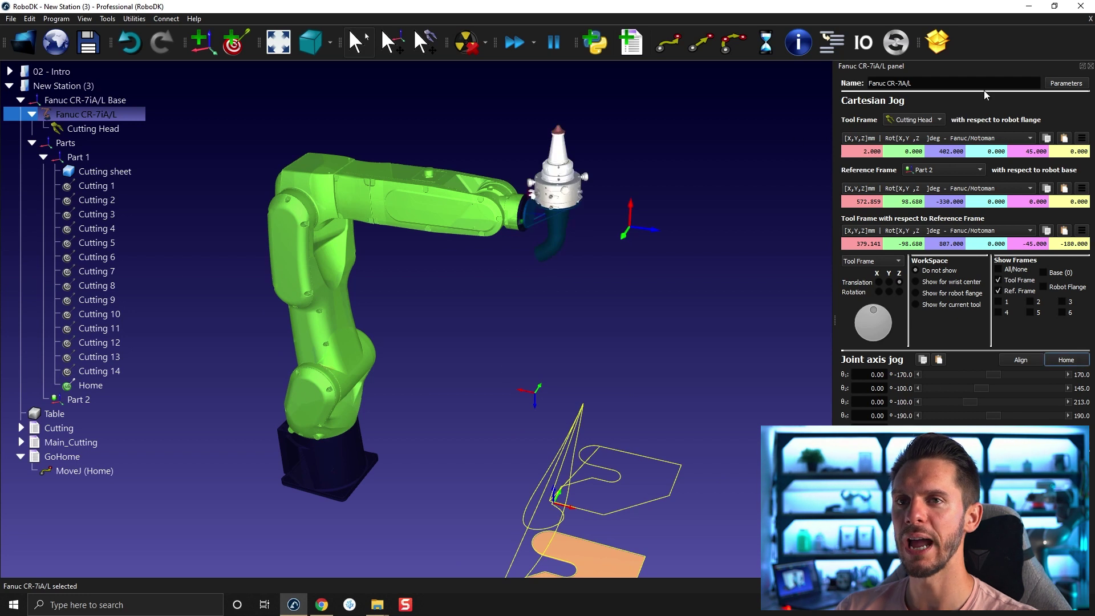
click(1087, 66)
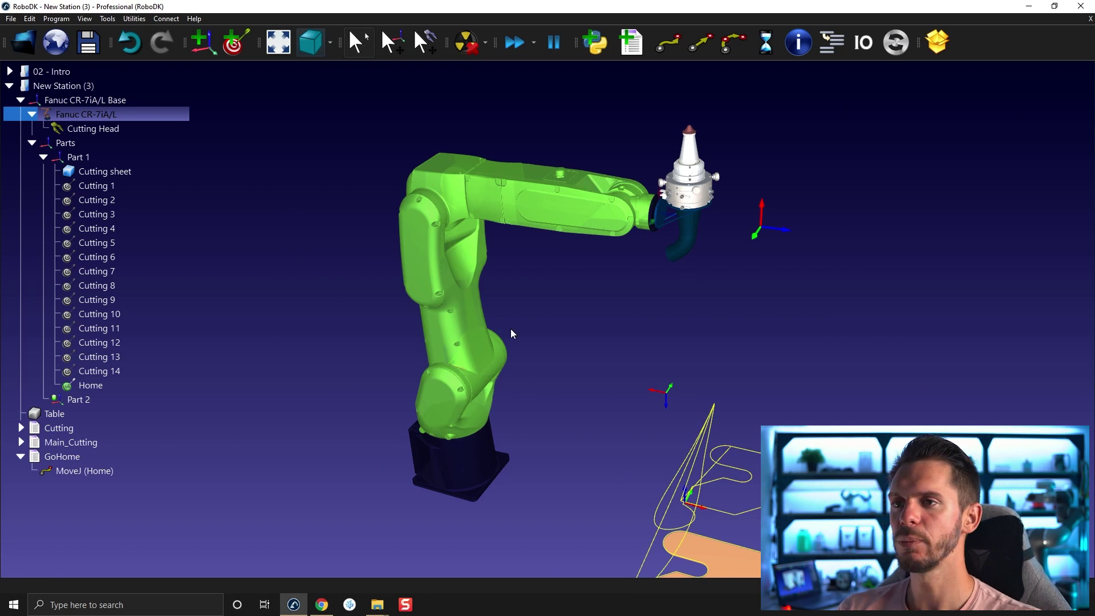
drag(509, 330, 612, 176)
- In Cutting Head tool details, check the name and toggle its visibility back on
double_click(637, 183)
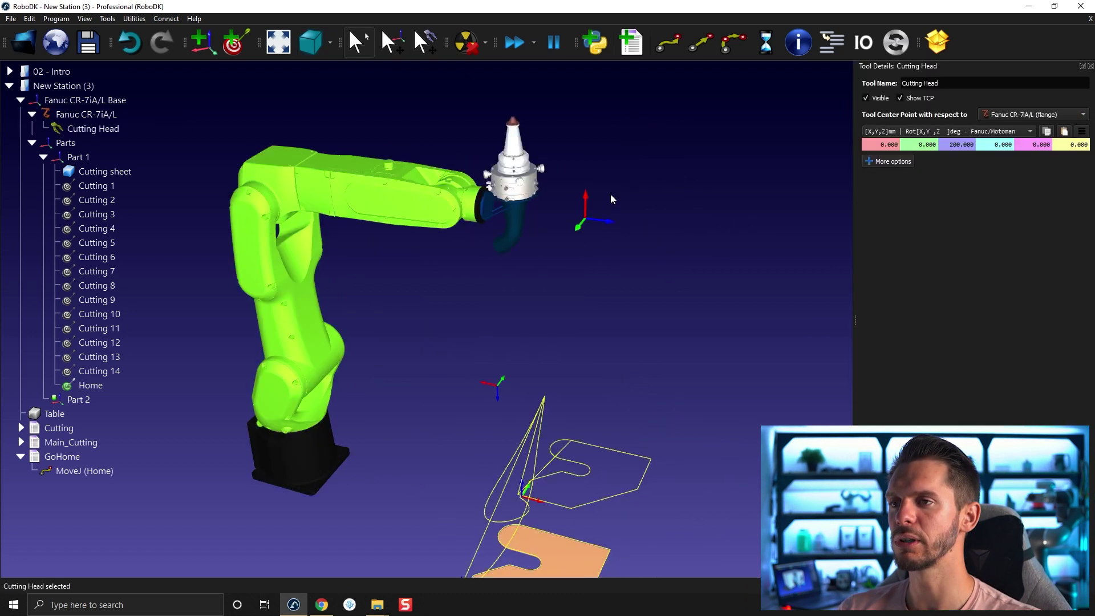
middle_drag(482, 225, 522, 228)
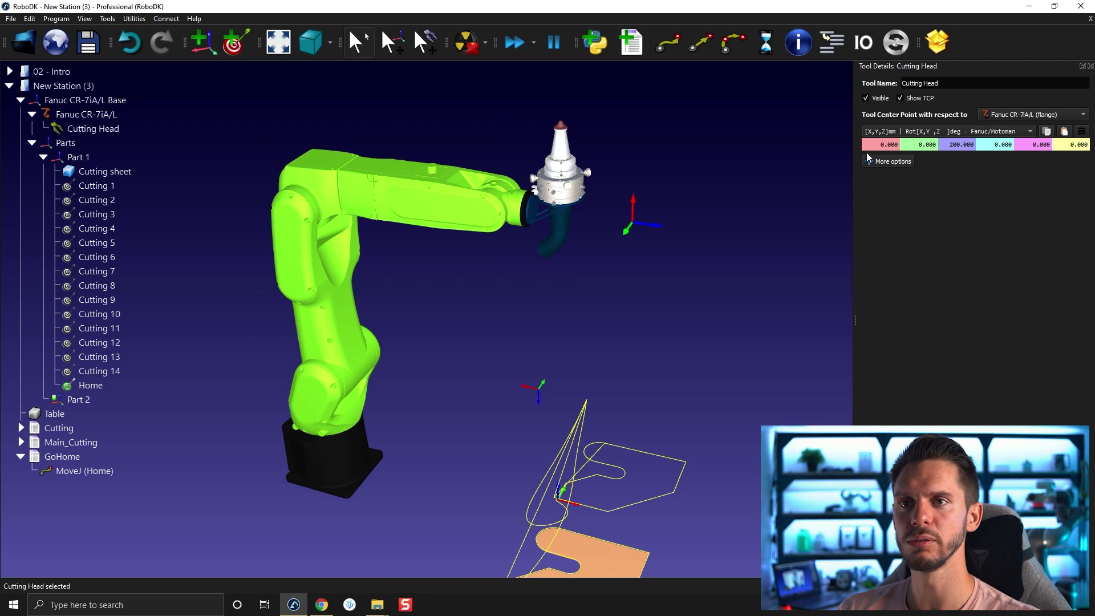
click(944, 80)
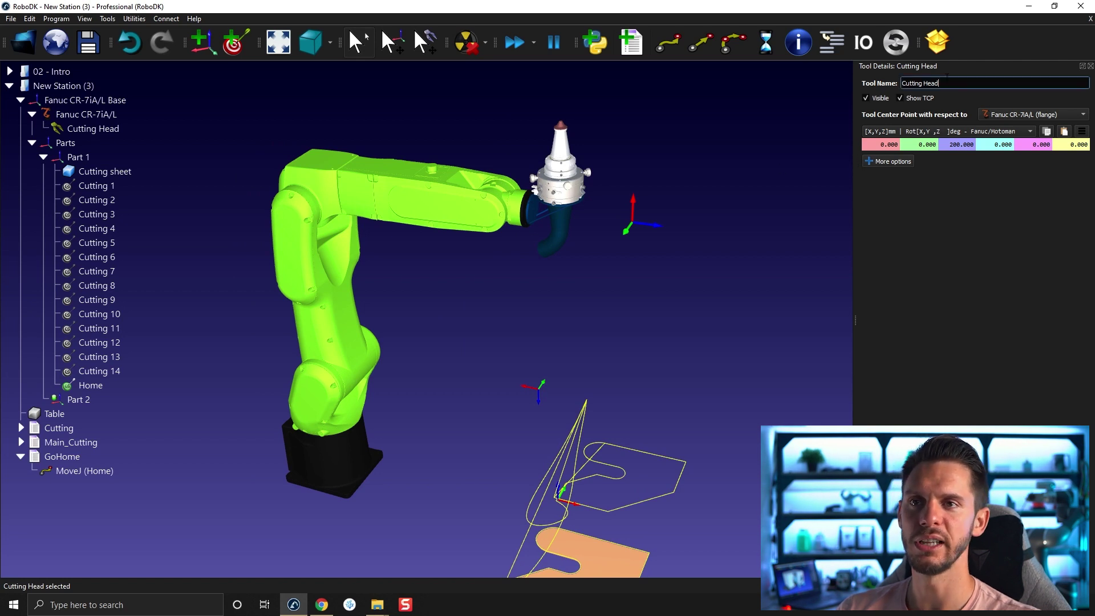
drag(940, 82, 901, 83)
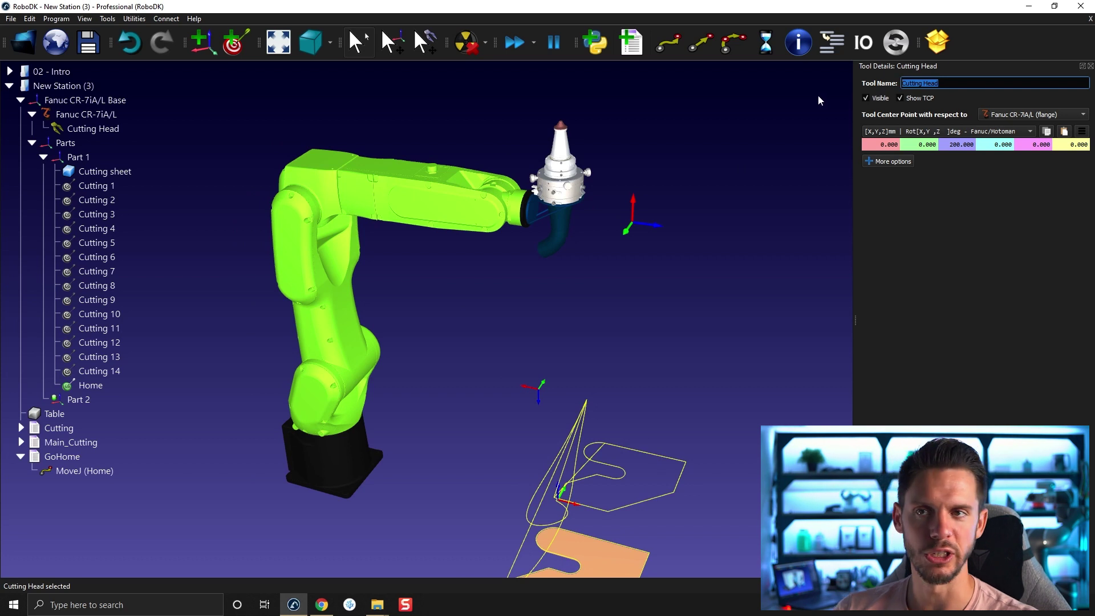
click(867, 99)
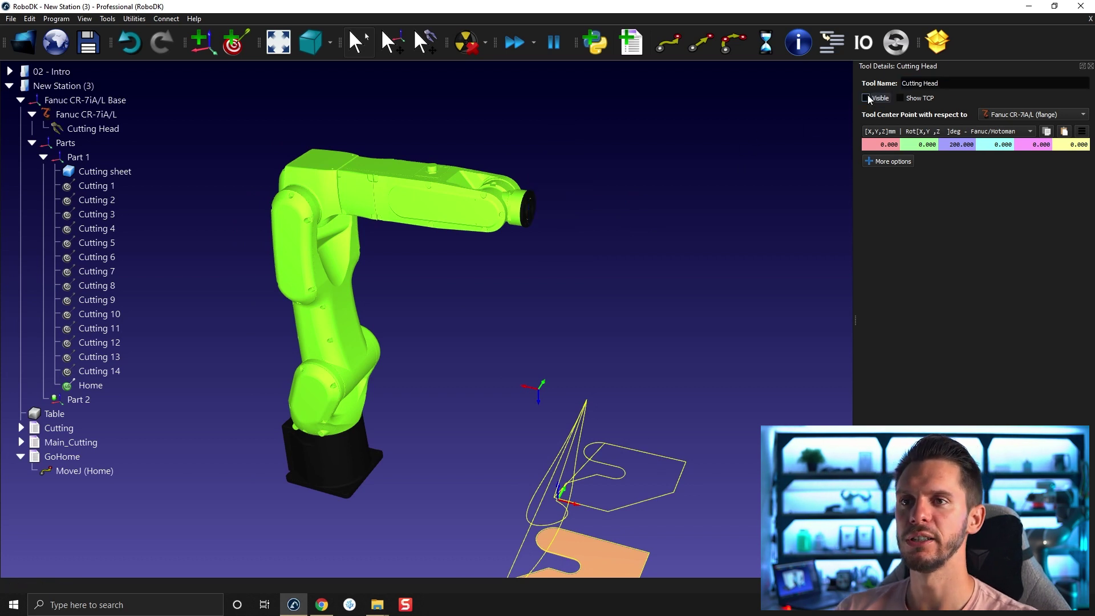
click(867, 99)
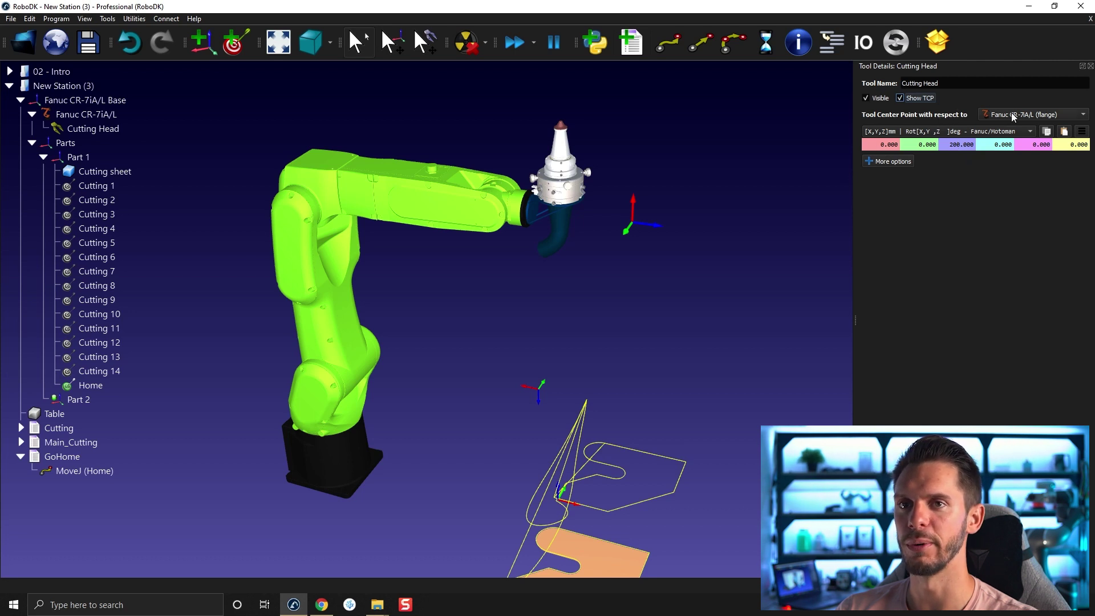
- Confirm the 200 mm Z TCP offset and inspect the TCP frame, then bring up the browser
right_click(519, 210)
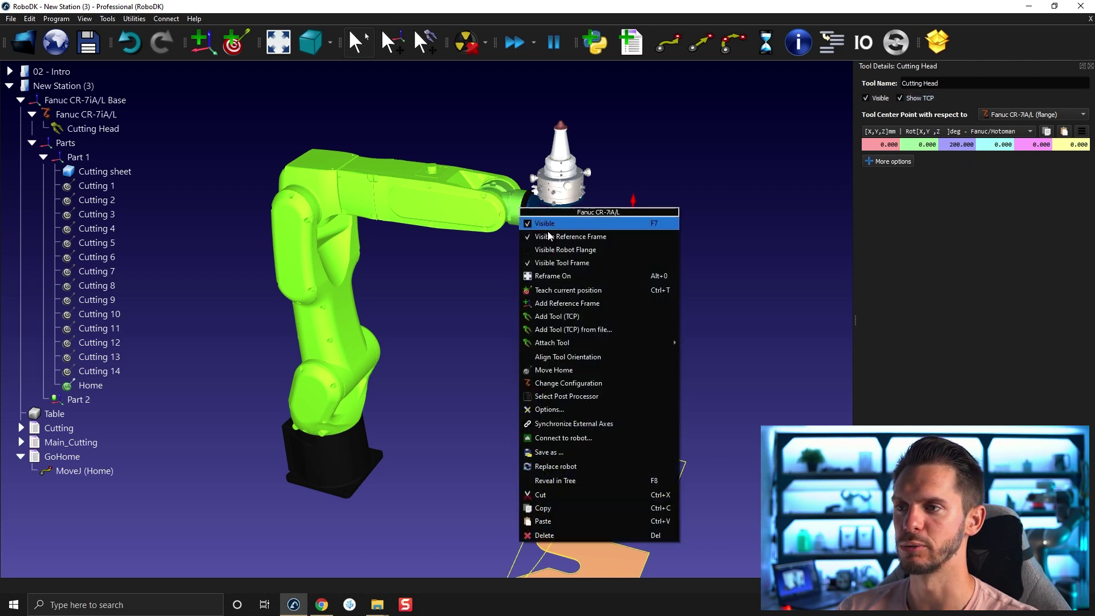
click(560, 252)
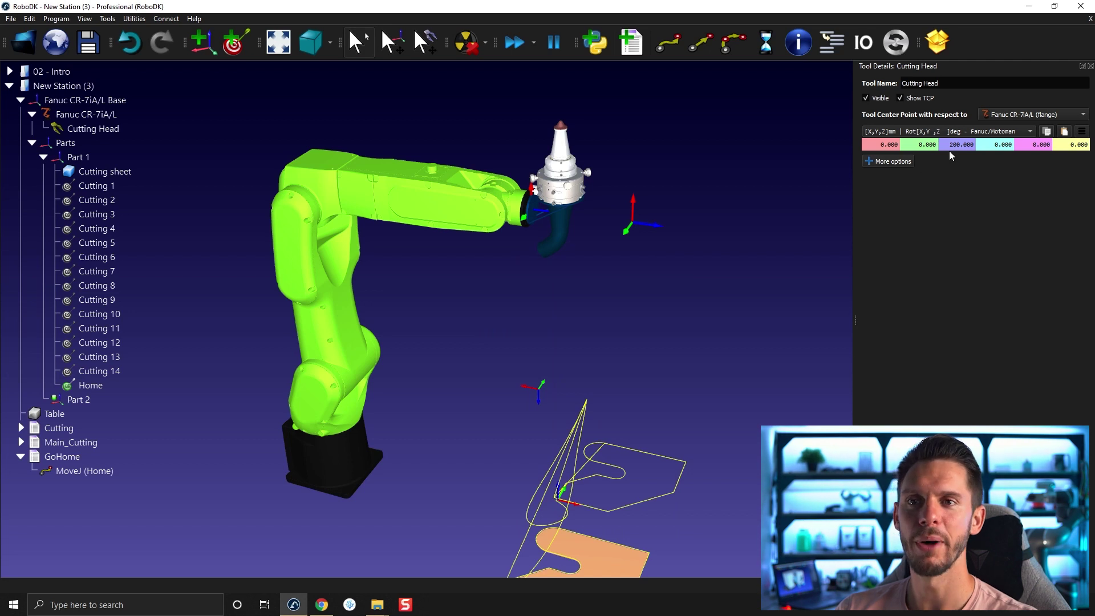
key(Return)
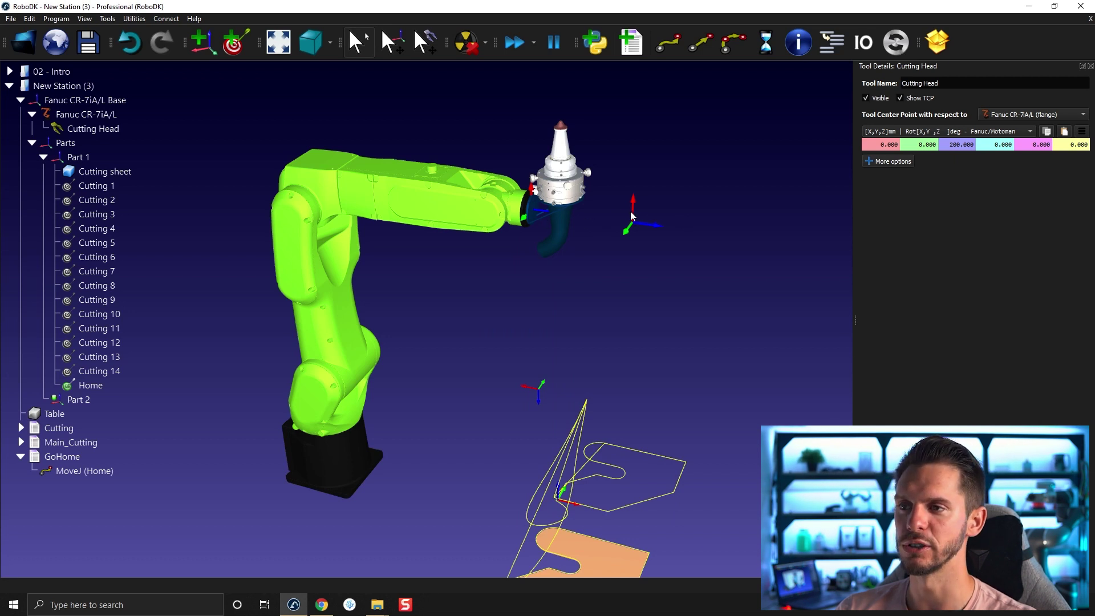
mouse_move(630, 211)
mouse_down()
mouse_move(668, 189)
mouse_move(567, 187)
mouse_up()
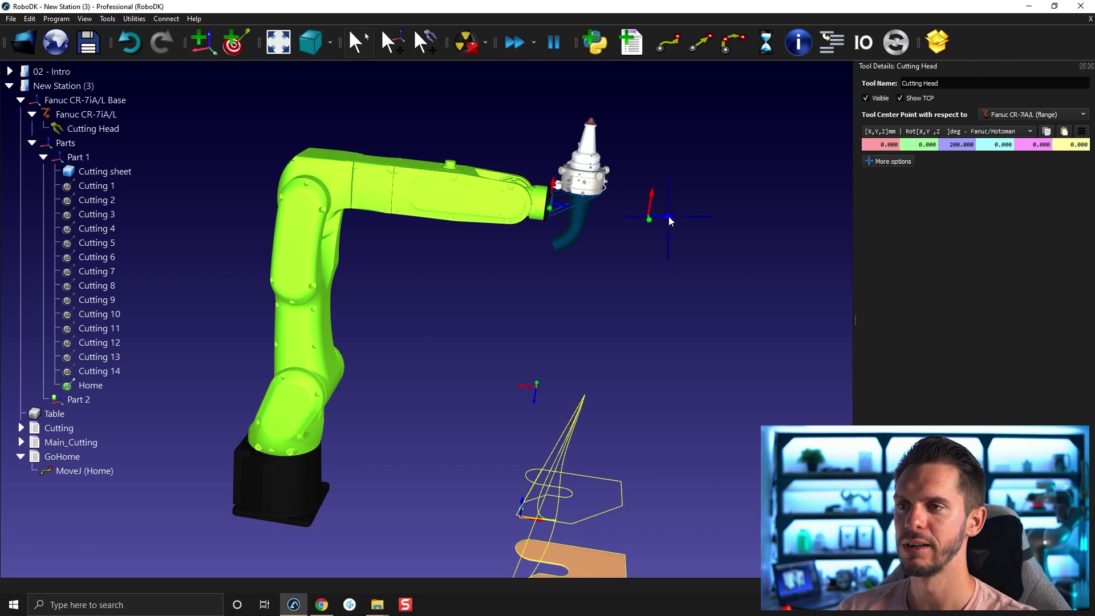
mouse_move(667, 216)
mouse_down()
mouse_move(524, 271)
mouse_move(559, 223)
mouse_move(548, 226)
mouse_move(596, 200)
mouse_move(610, 281)
mouse_up()
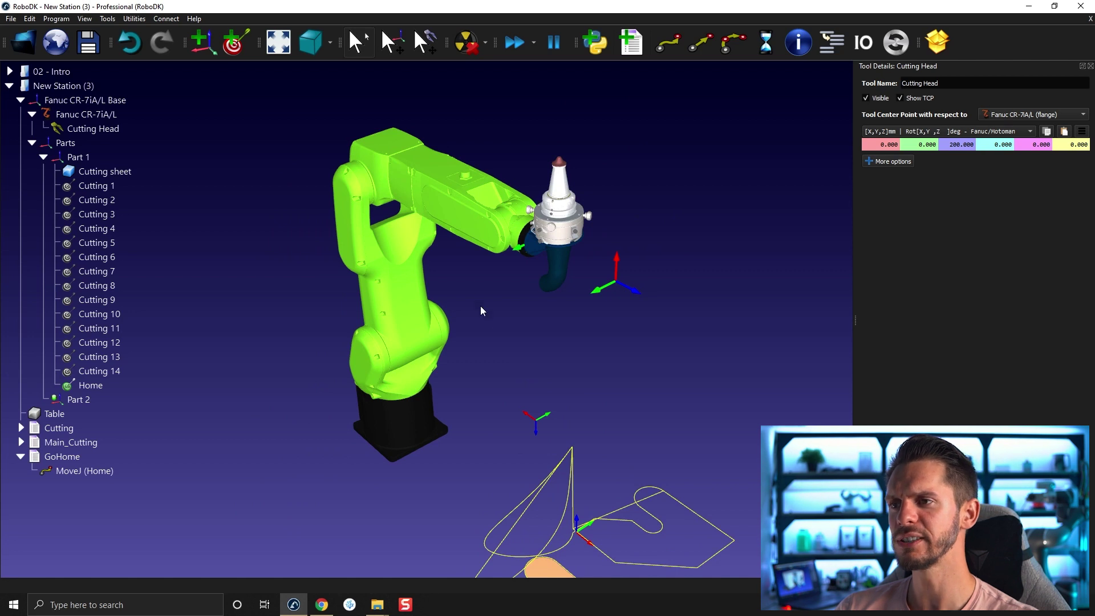
click(322, 604)
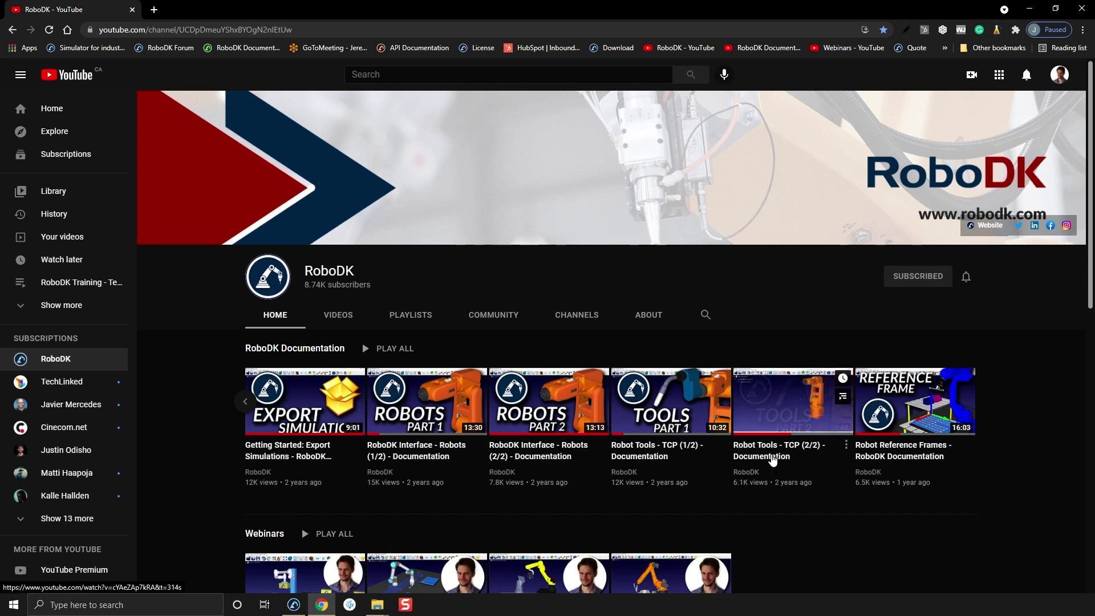
- Minimize Chrome showing the RoboDK YouTube channel to return to the station
click(1028, 12)
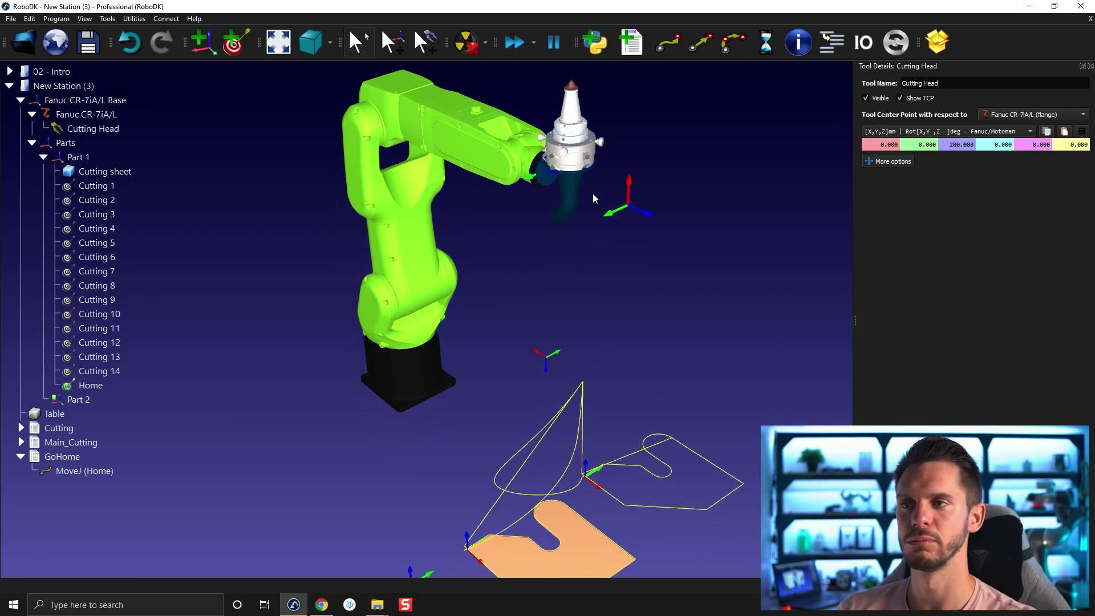
- Review the TCP X/Y/Z fields left at 0, 0, 200 and reveal More options
middle_drag(571, 206, 579, 241)
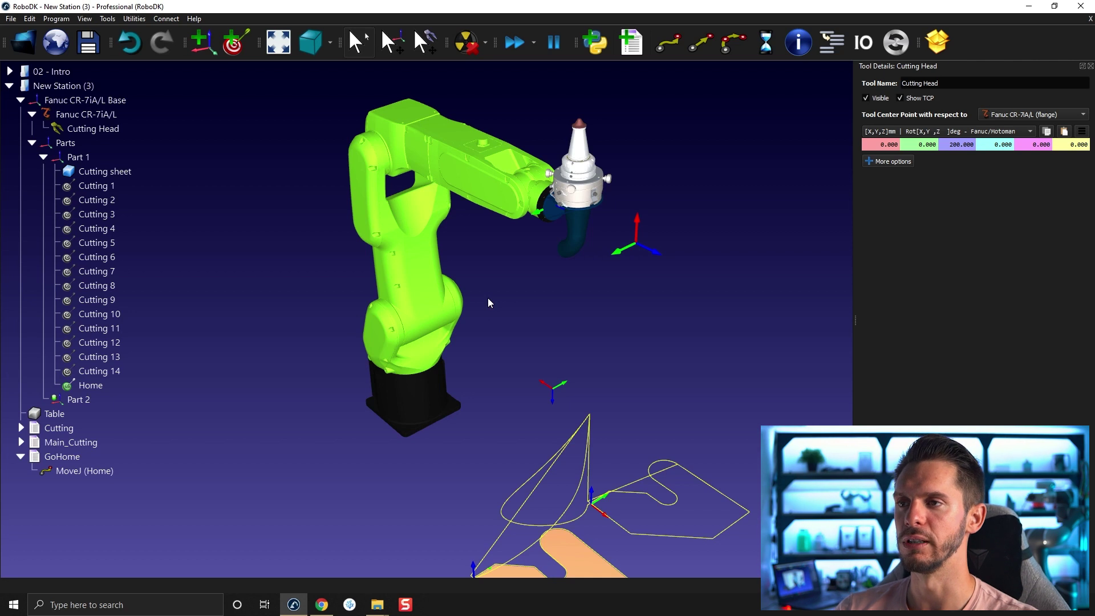
scroll(531, 133, up, 1)
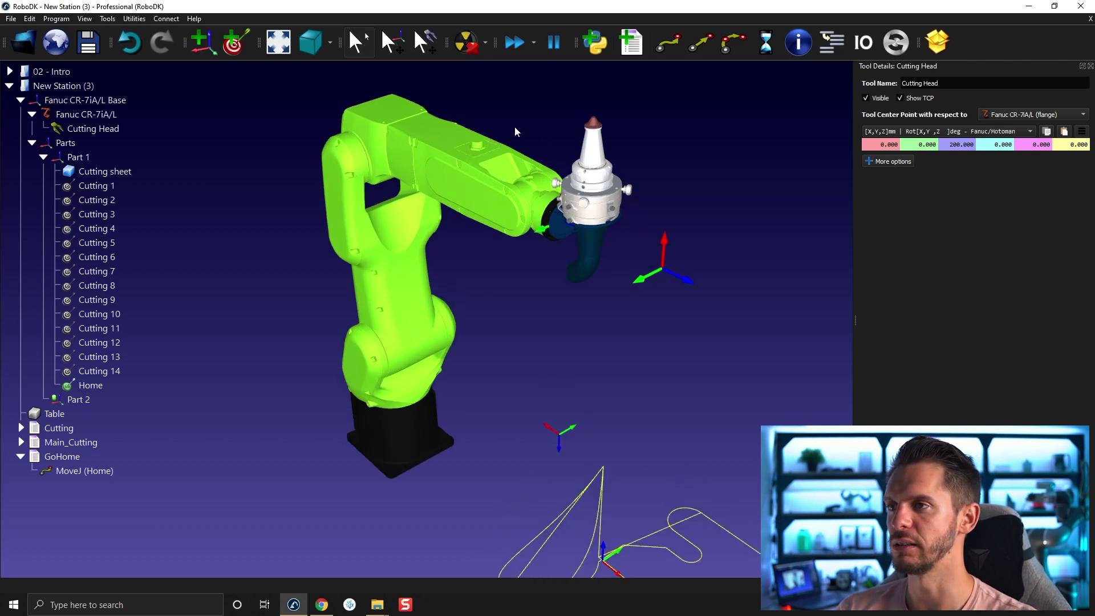
scroll(556, 247, up, 2)
scroll(544, 300, up, 2)
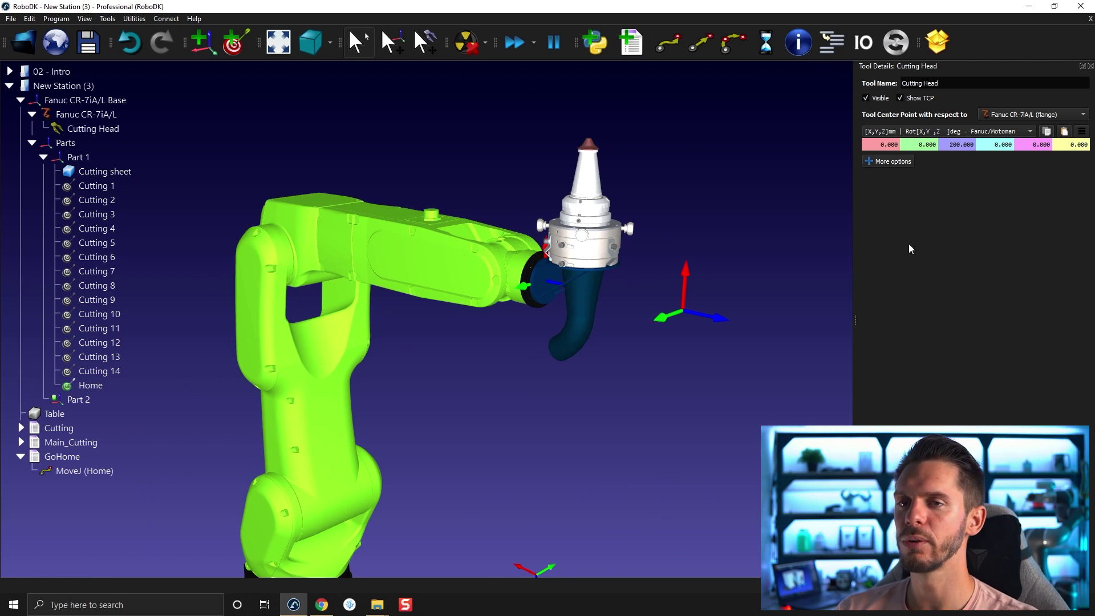
scroll(955, 144, down, 3)
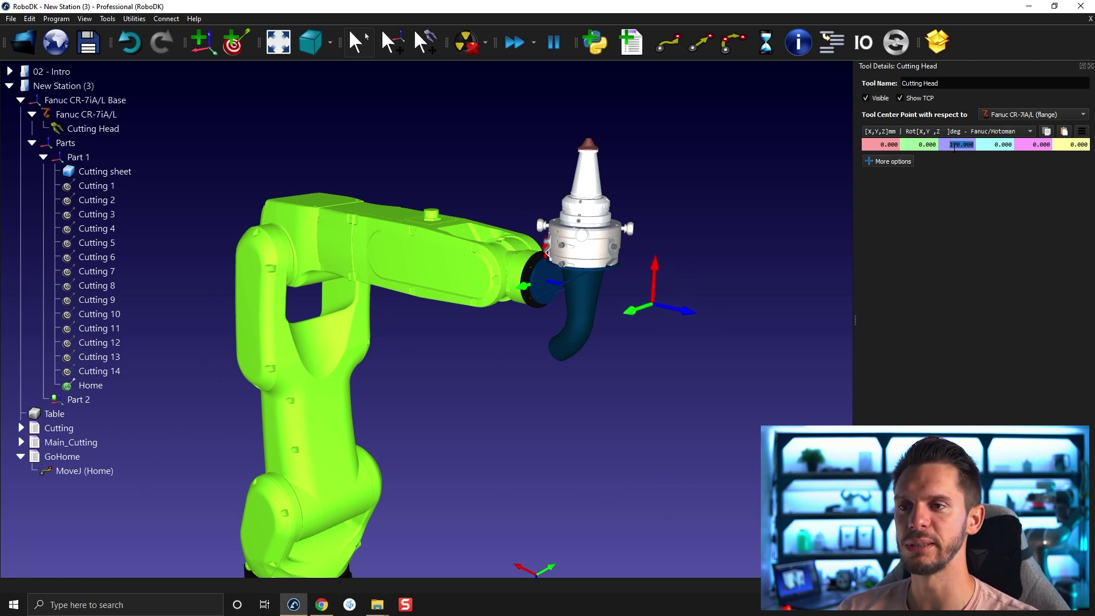
scroll(955, 145, up, 3)
scroll(954, 145, down, 4)
scroll(954, 145, up, 3)
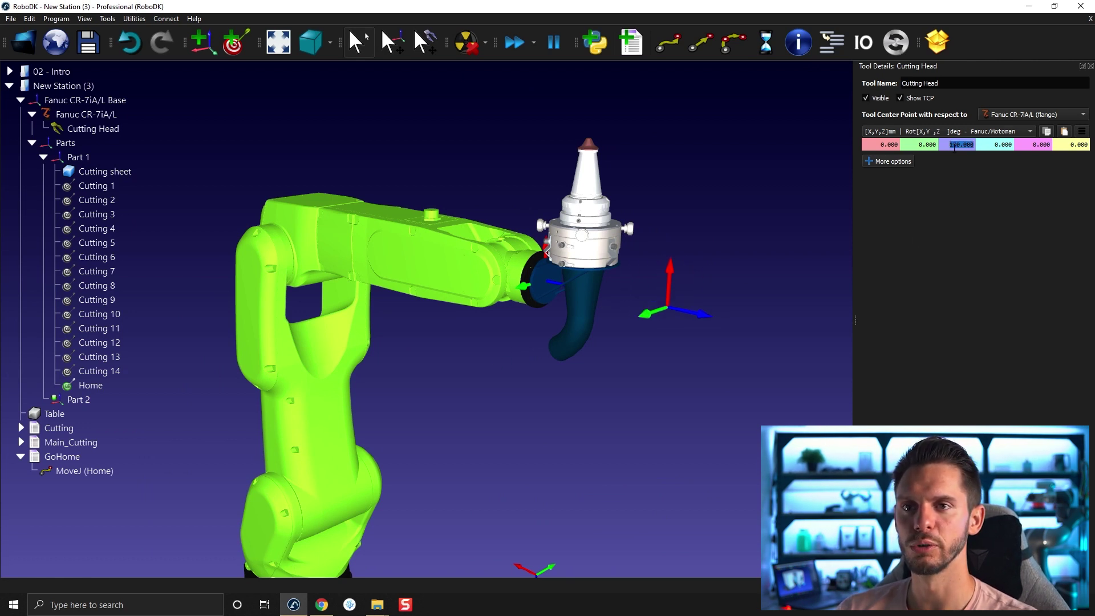
text(200.000)
double_click(914, 145)
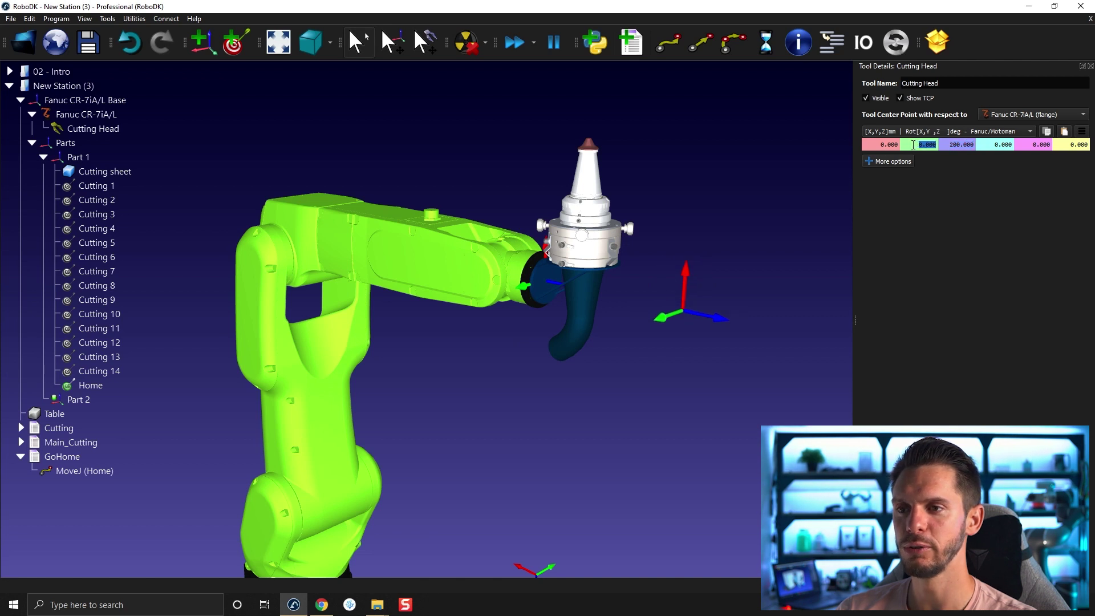
double_click(879, 145)
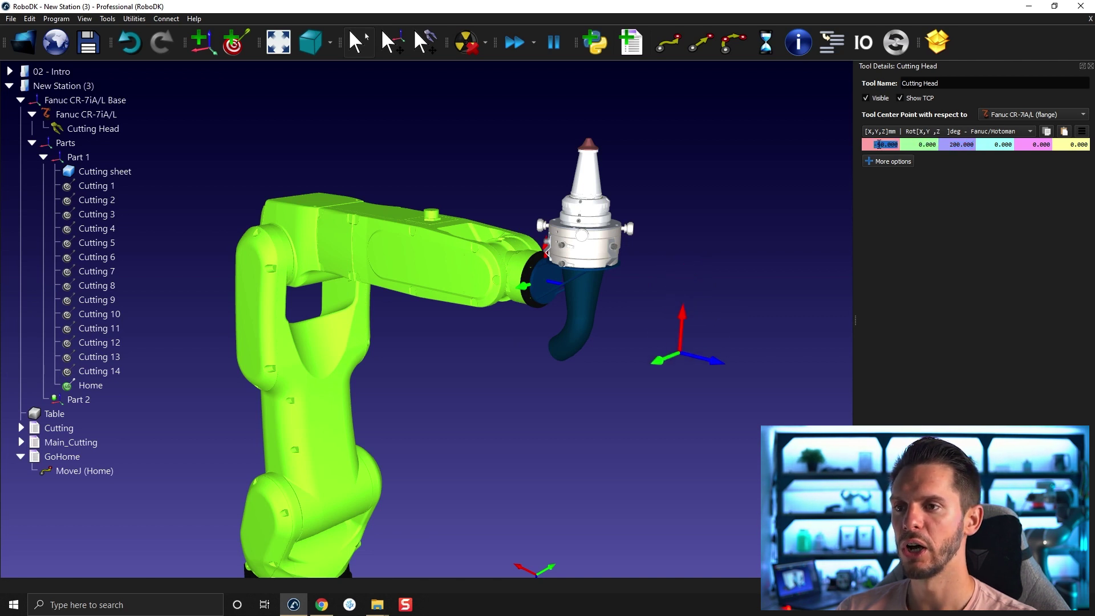
scroll(880, 145, up, 2)
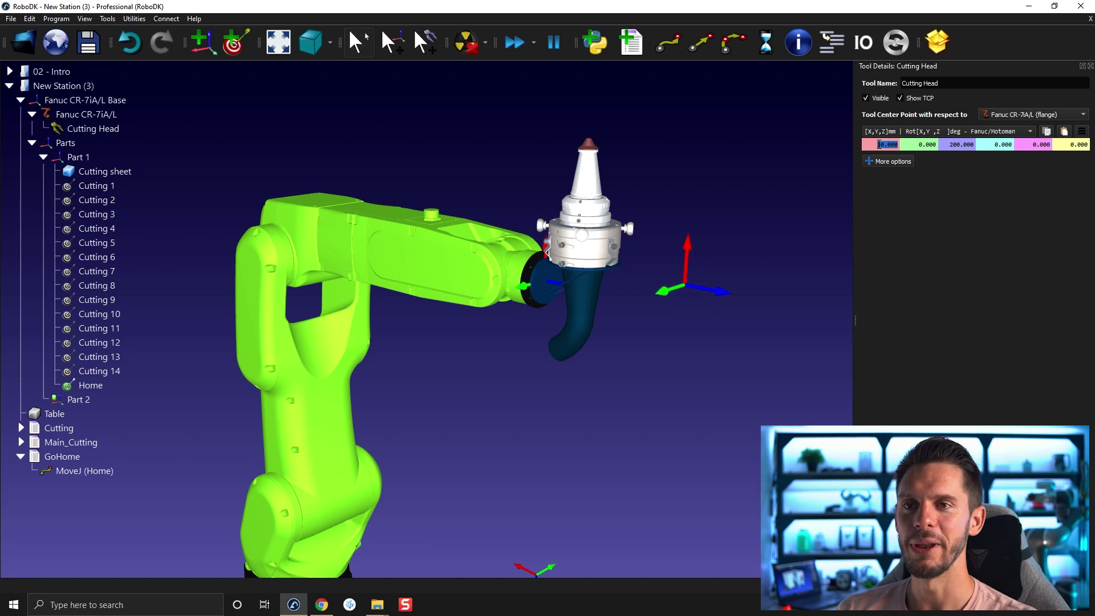
scroll(879, 145, up, 1)
scroll(879, 144, down, 2)
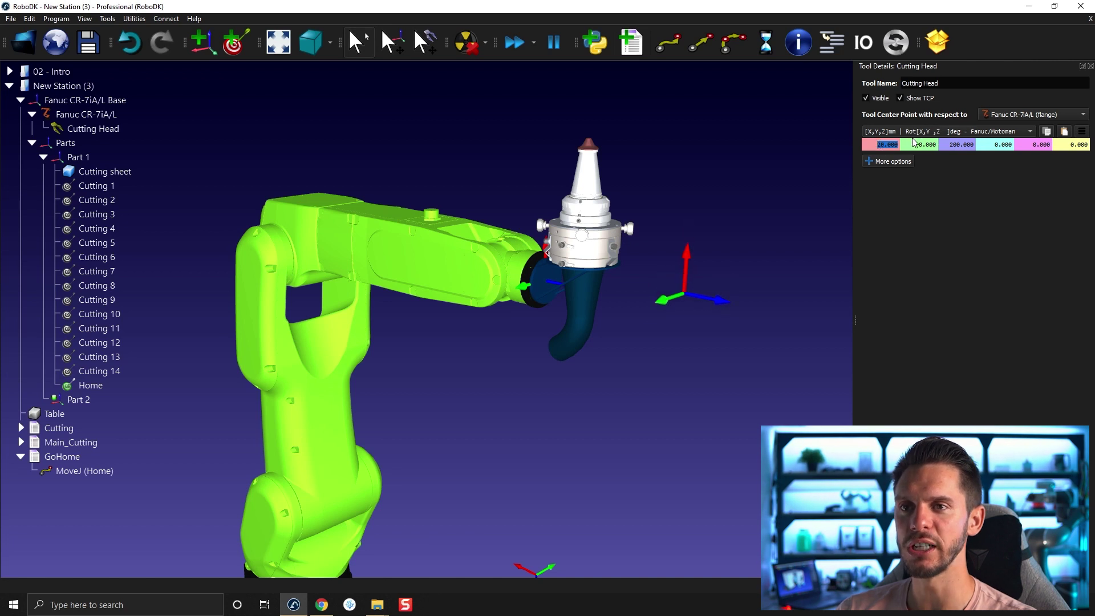
scroll(879, 144, down, 1)
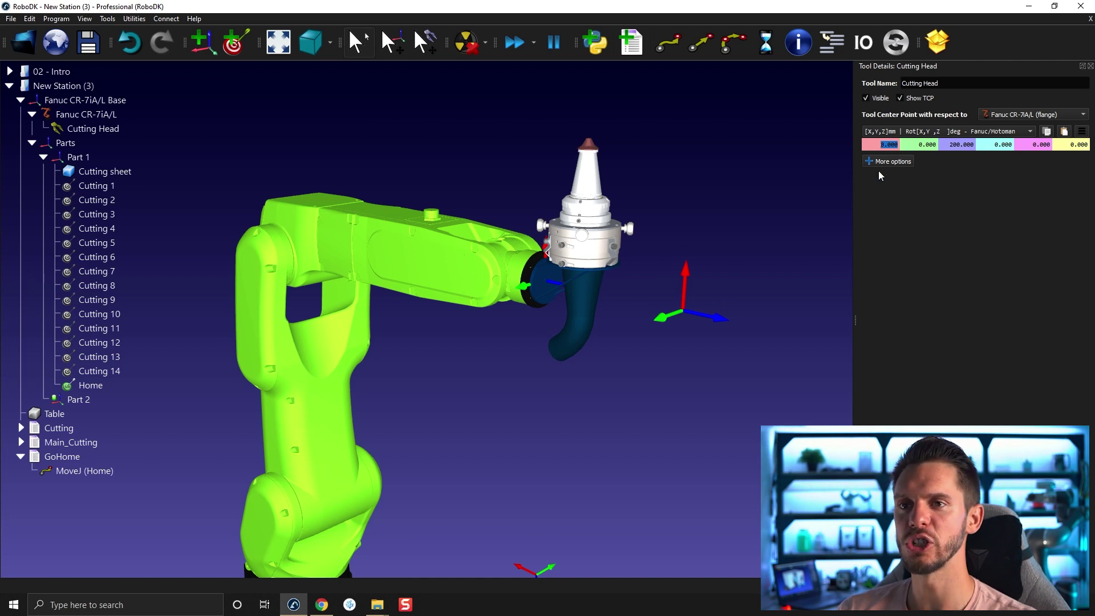
click(888, 160)
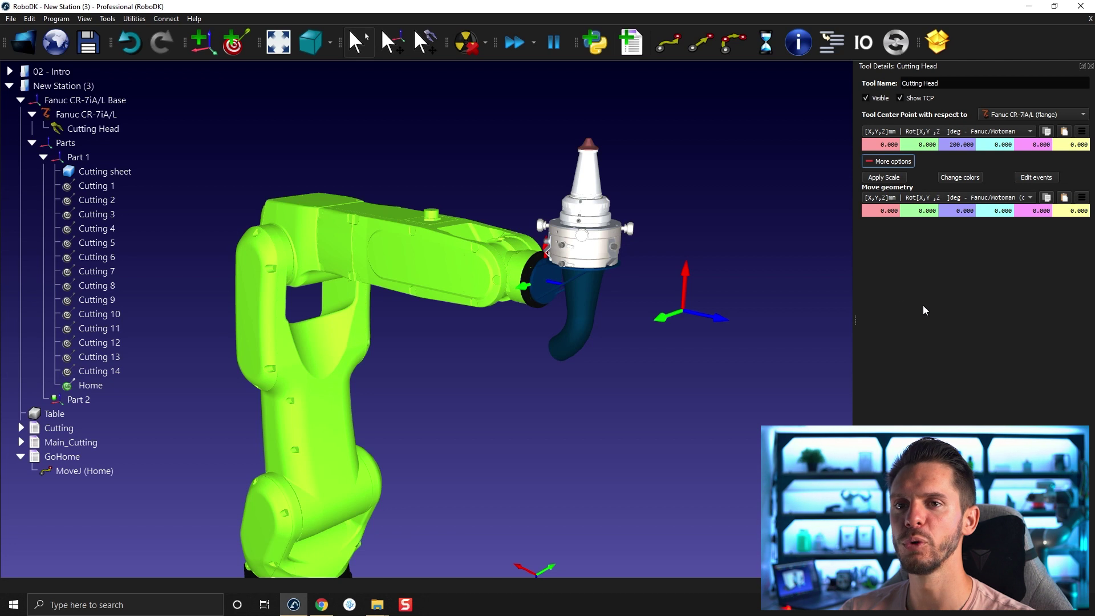
- Rotate the Cutting Head geometry -180° about Z and apply the move
click(1062, 212)
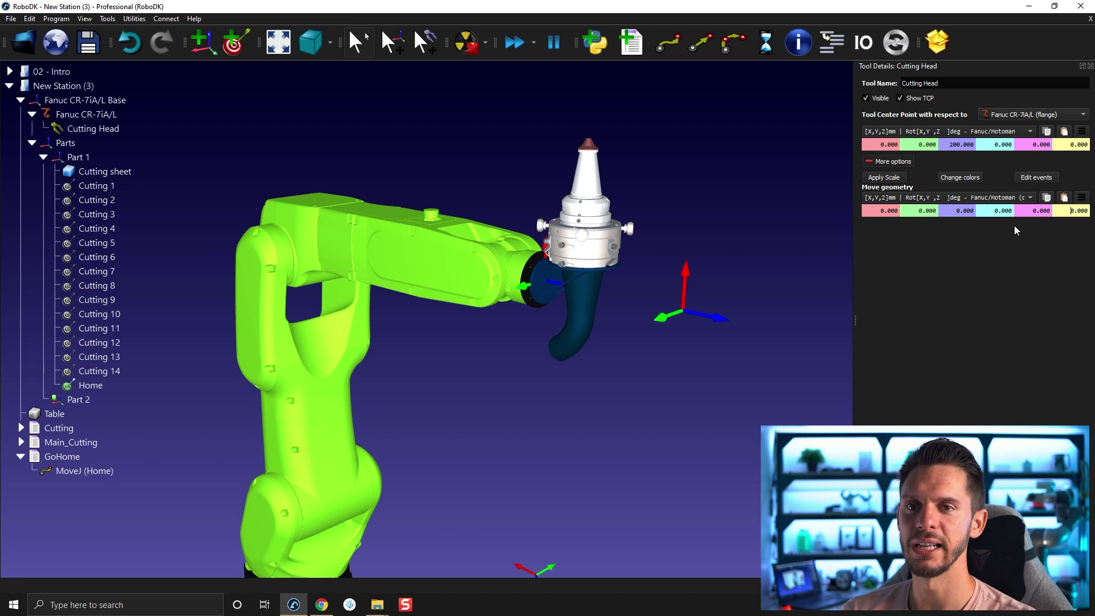
scroll(1067, 210, up, 2)
scroll(1066, 211, up, 2)
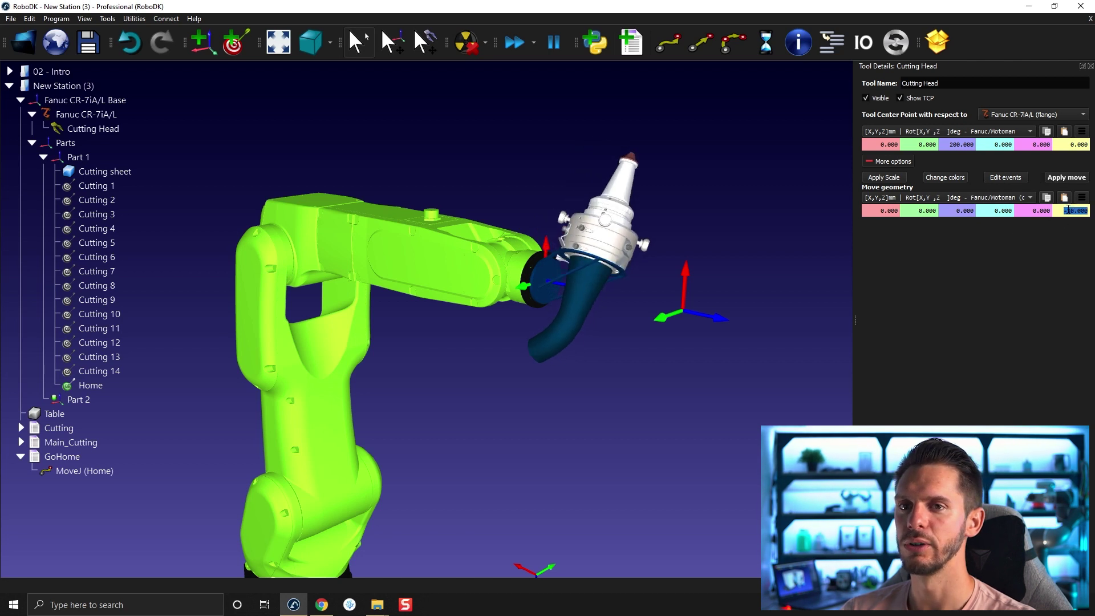
scroll(1066, 211, up, 2)
scroll(1066, 210, up, 2)
scroll(1066, 210, up, 2)
scroll(1067, 211, up, 2)
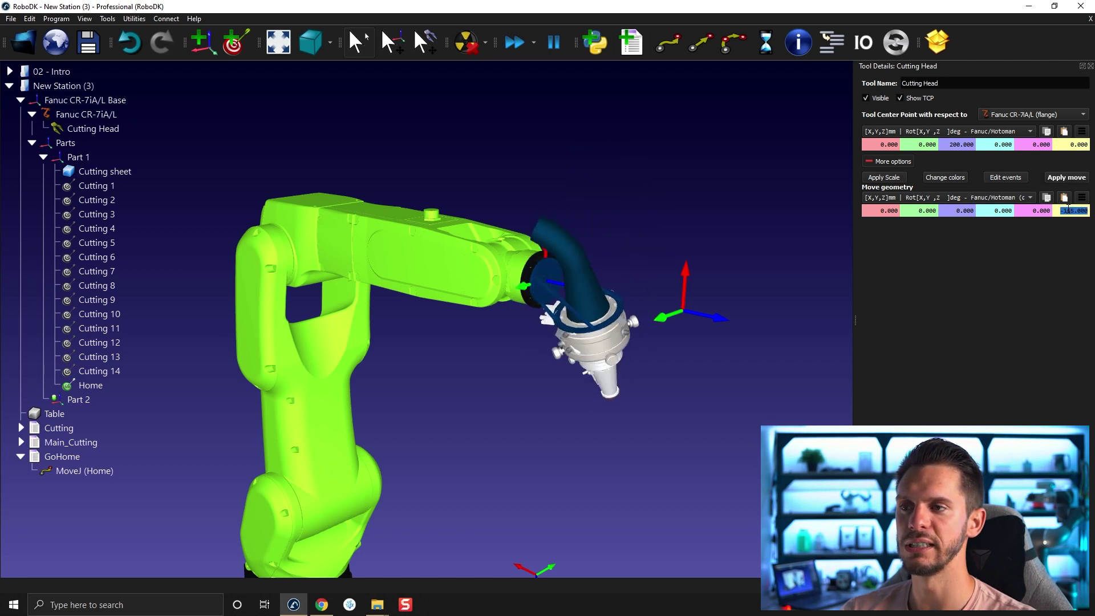
scroll(1073, 211, up, 2)
scroll(1074, 211, up, 2)
scroll(1073, 210, up, 1)
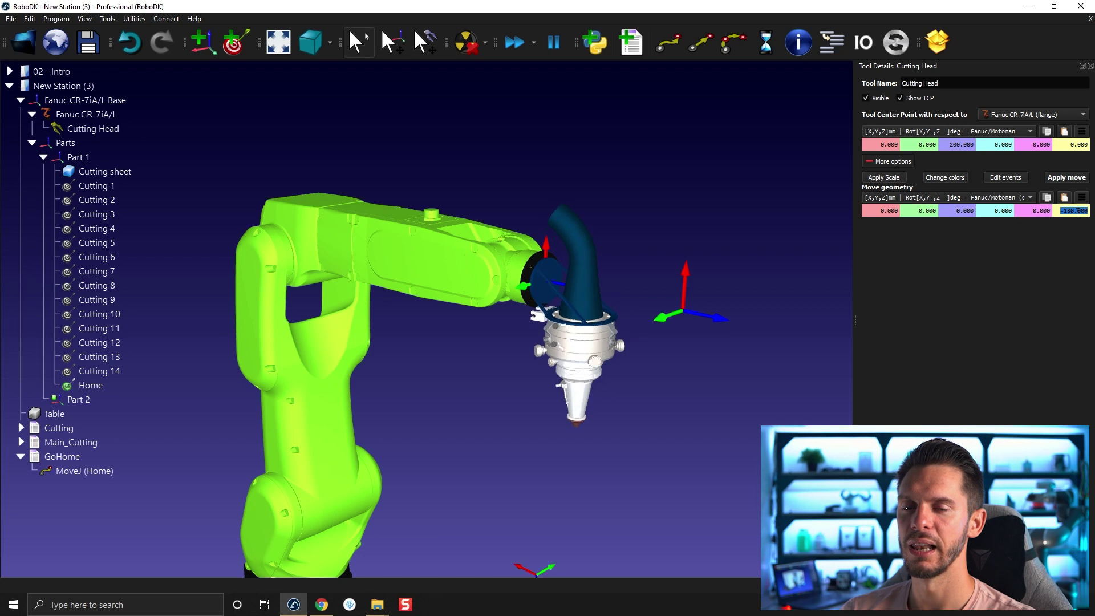
drag(616, 394, 640, 273)
scroll(640, 272, down, 3)
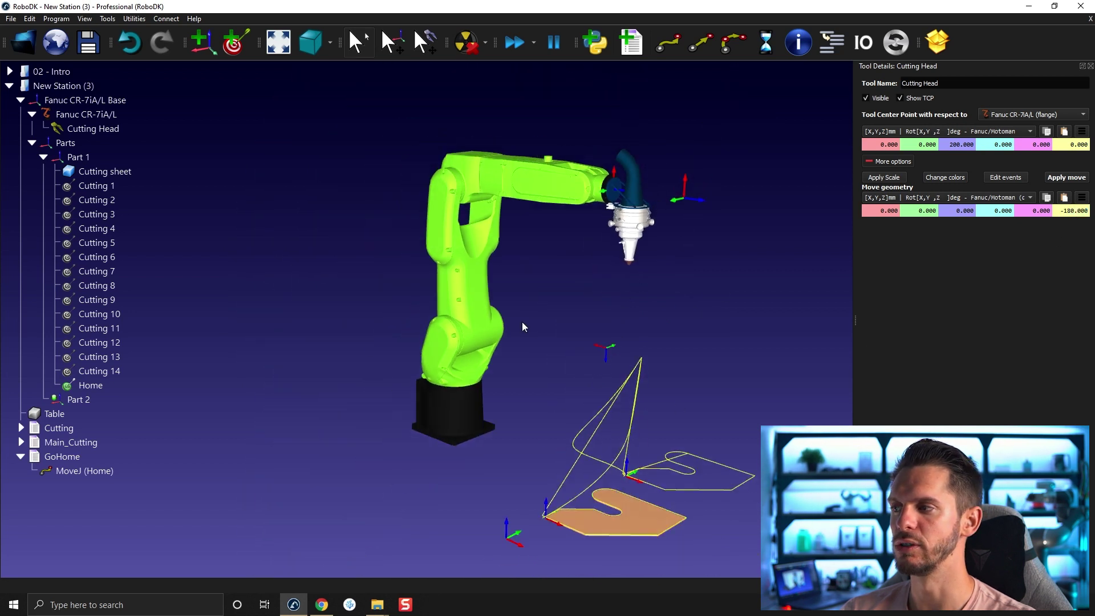
click(112, 188)
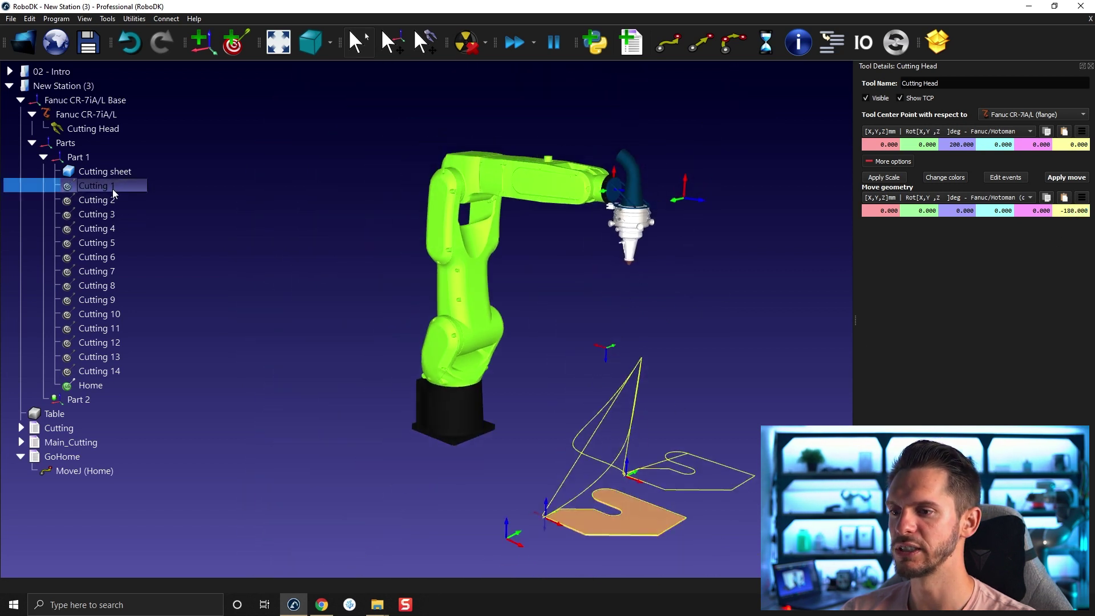
click(669, 209)
scroll(672, 213, up, 1)
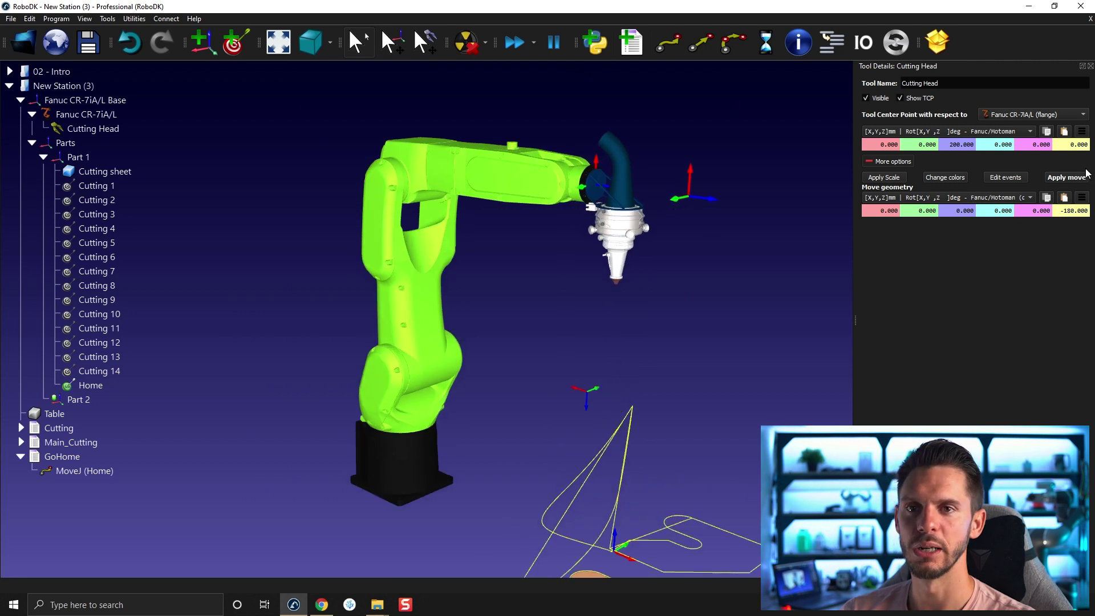
click(1071, 178)
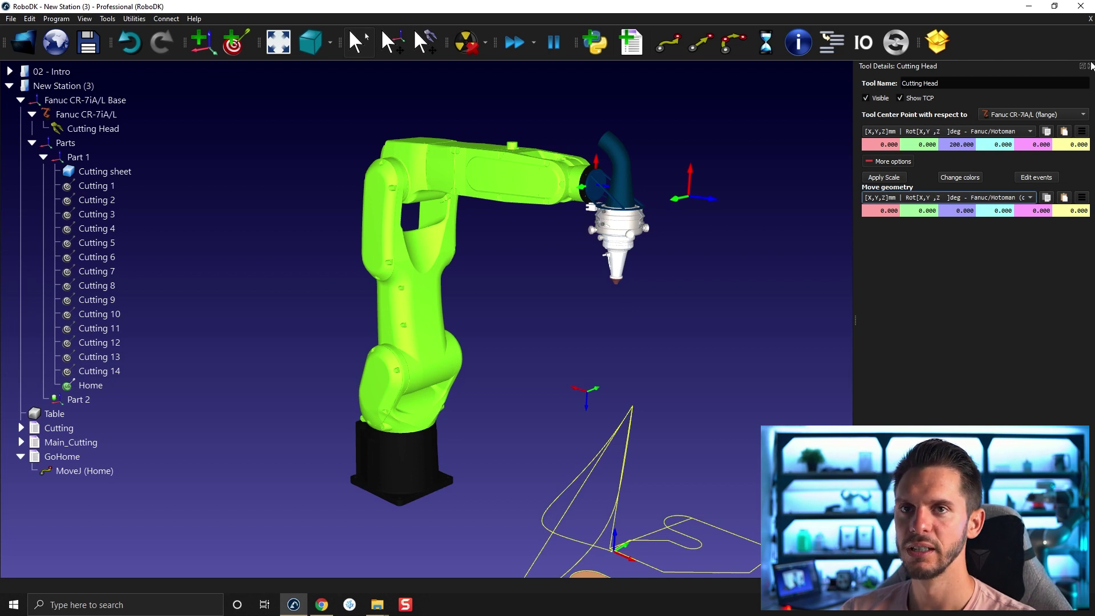
- Inspect the flipped head from above and reopen the Cutting Head tool details
click(1091, 66)
mouse_move(720, 299)
mouse_down()
mouse_move(354, 206)
mouse_move(653, 194)
mouse_up()
scroll(543, 255, up, 3)
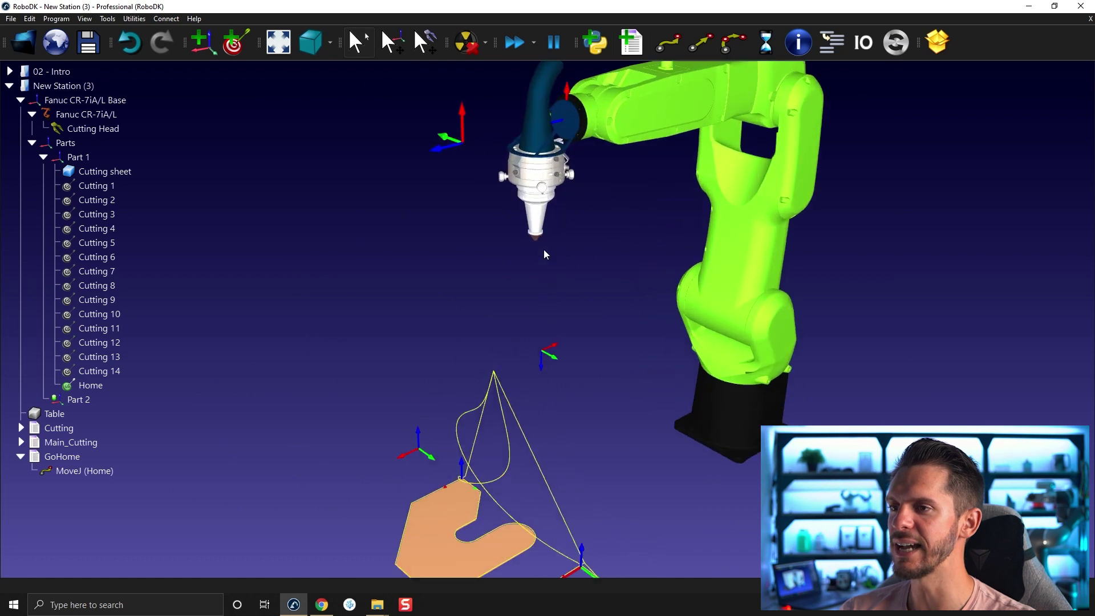
scroll(543, 254, up, 2)
scroll(537, 239, up, 2)
scroll(535, 247, down, 1)
scroll(531, 252, down, 2)
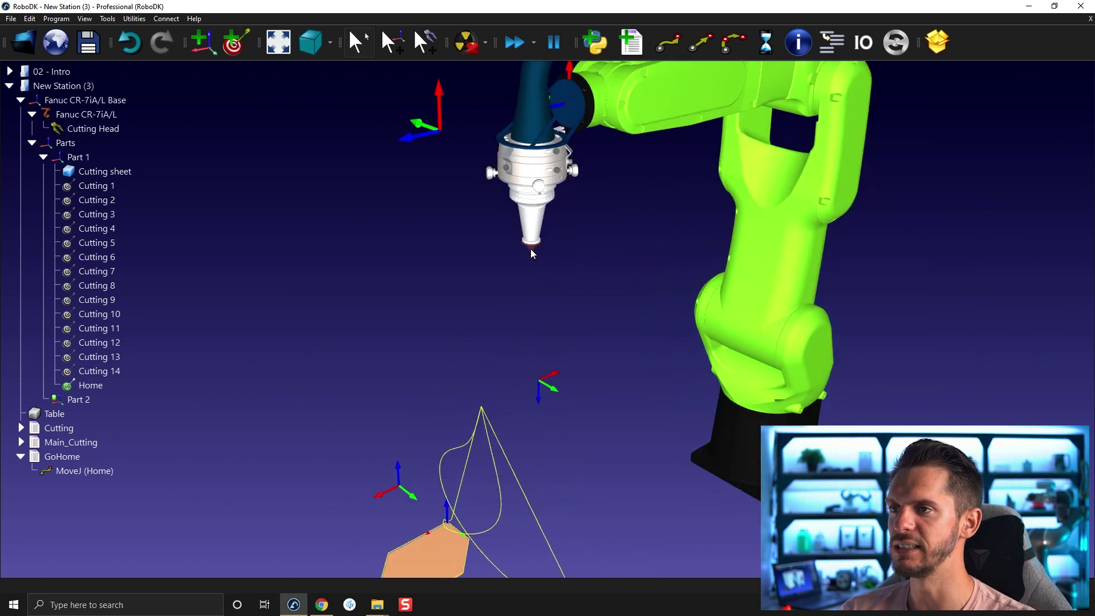
scroll(531, 253, down, 2)
drag(513, 315, 503, 321)
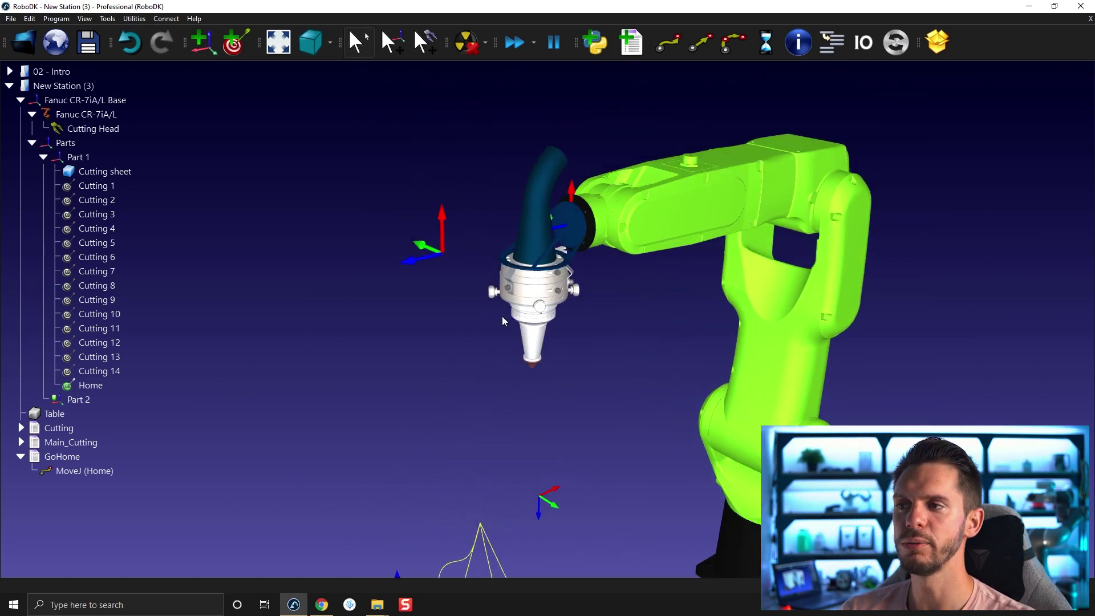
double_click(522, 287)
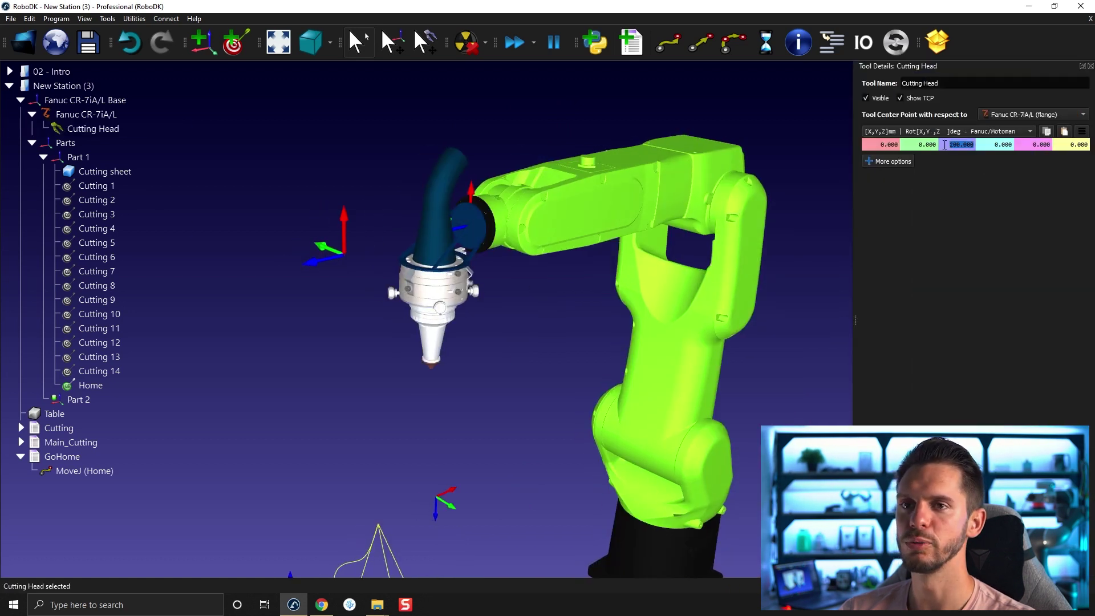
- Set the TCP offsets to X -170, Y 0, Z 150 so the frame sits at the nozzle tip
double_click(921, 145)
key(Down)
key(Down)
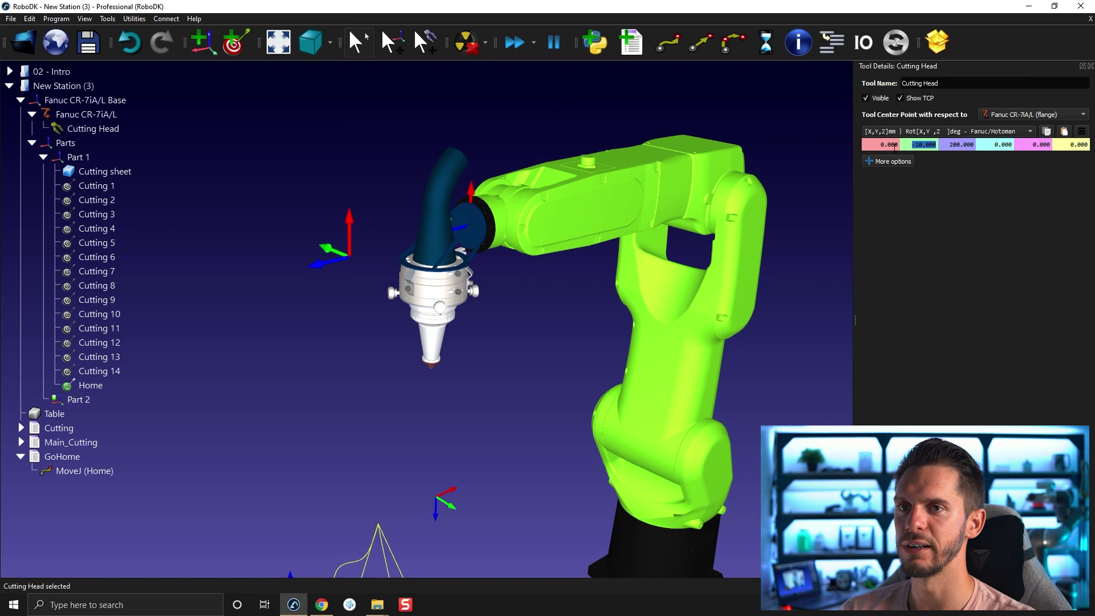
key(Up)
double_click(889, 145)
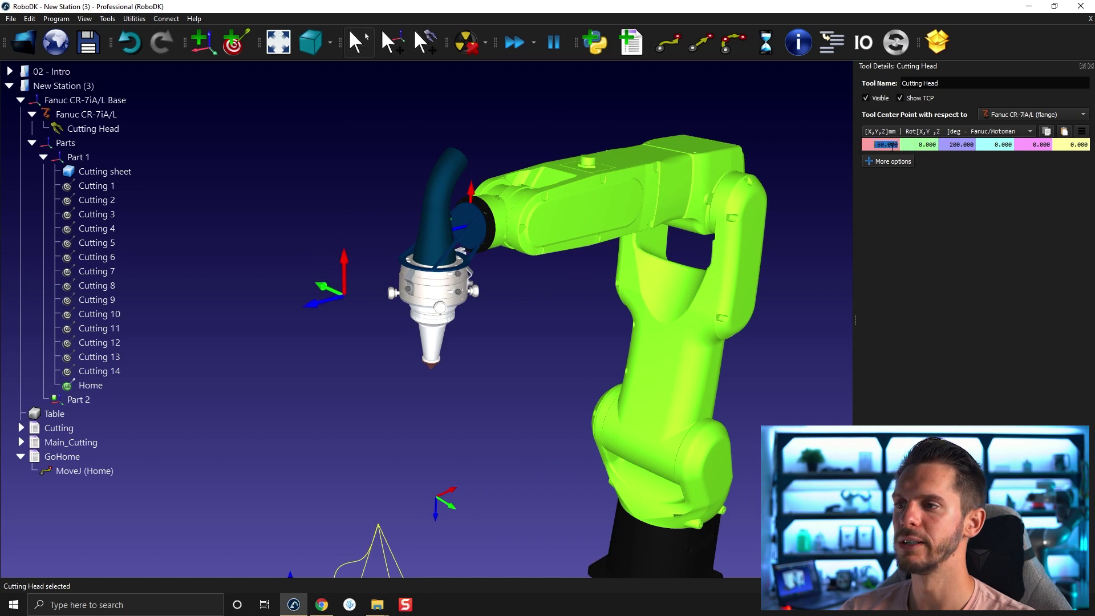
key(Down)
key(Down)
key(Down)
double_click(960, 145)
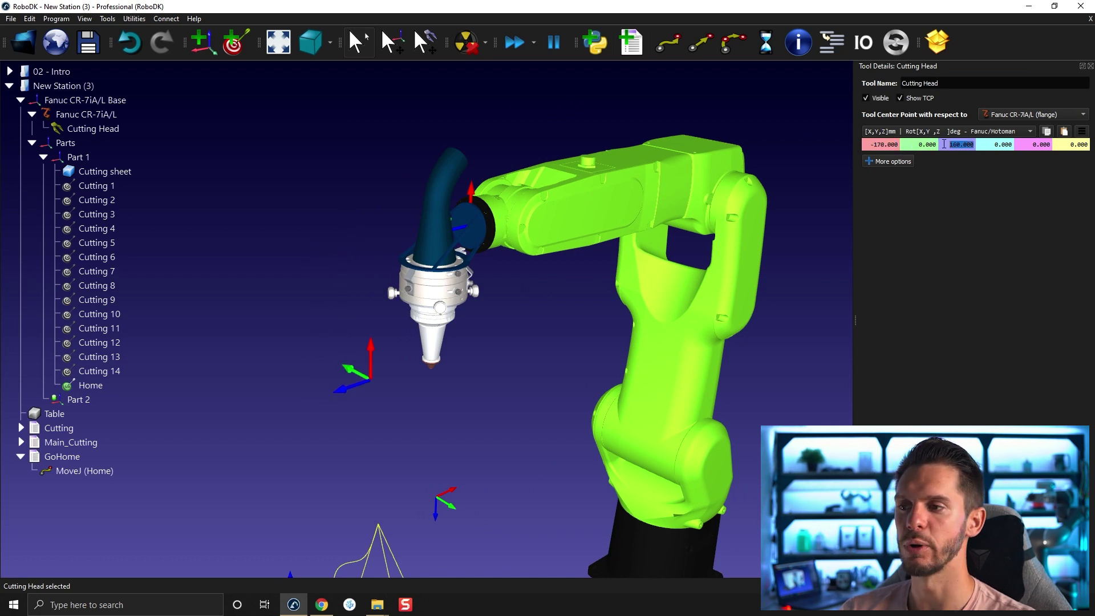
key(Down)
key(Down)
key(Down)
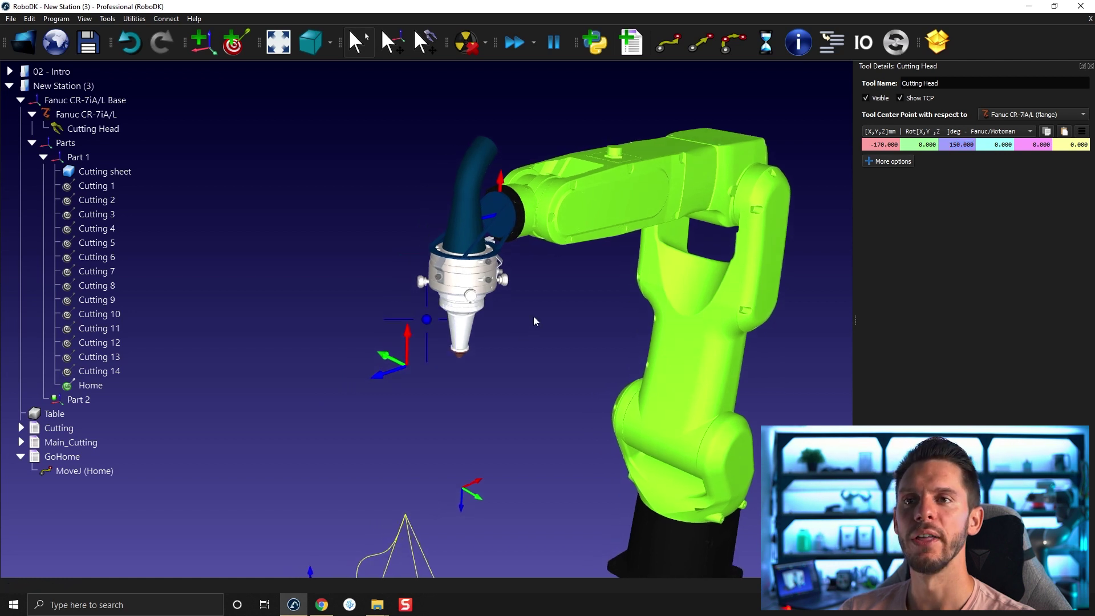
mouse_move(503, 331)
mouse_down()
mouse_move(342, 341)
mouse_move(458, 319)
mouse_up()
key(alt)
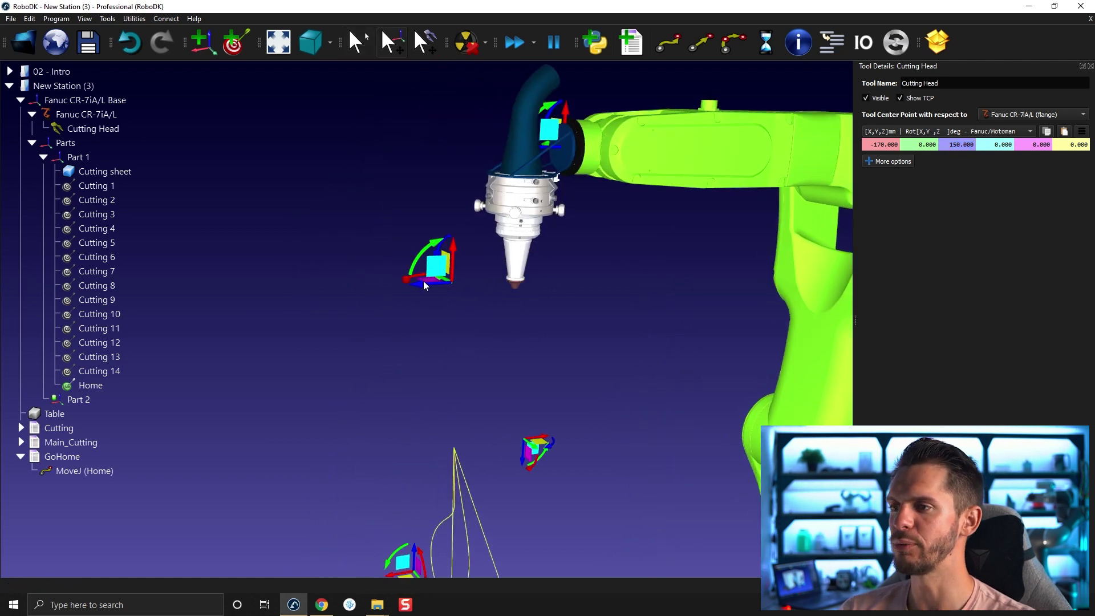
mouse_move(438, 270)
mouse_down()
mouse_move(579, 358)
mouse_move(731, 191)
mouse_up()
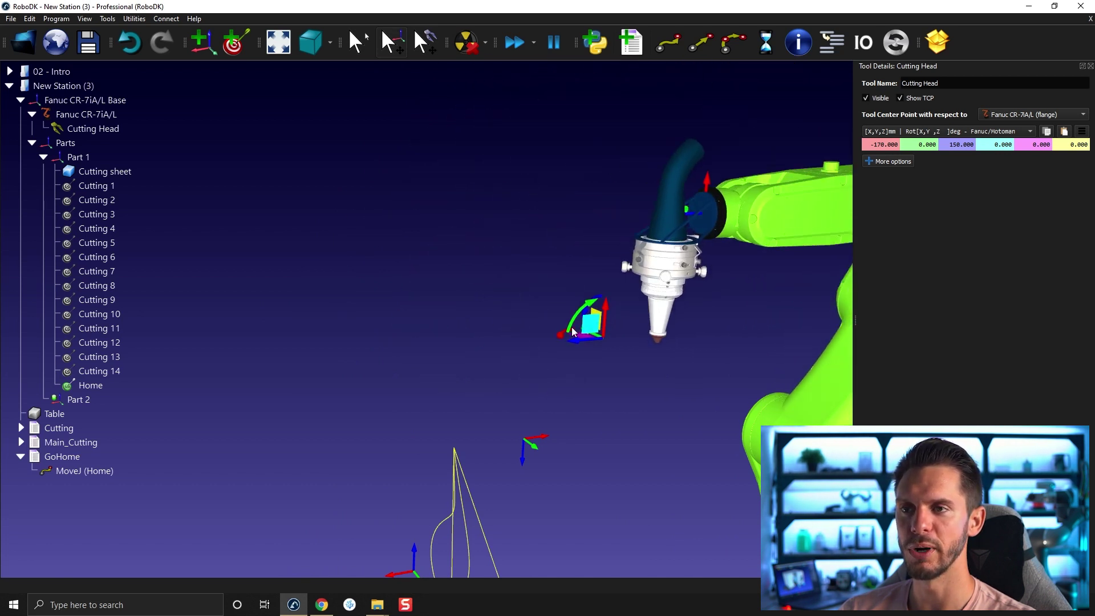
- Move the robot home and Alt-drag the TCP frame onto the cutting-head nozzle tip
right_click(773, 138)
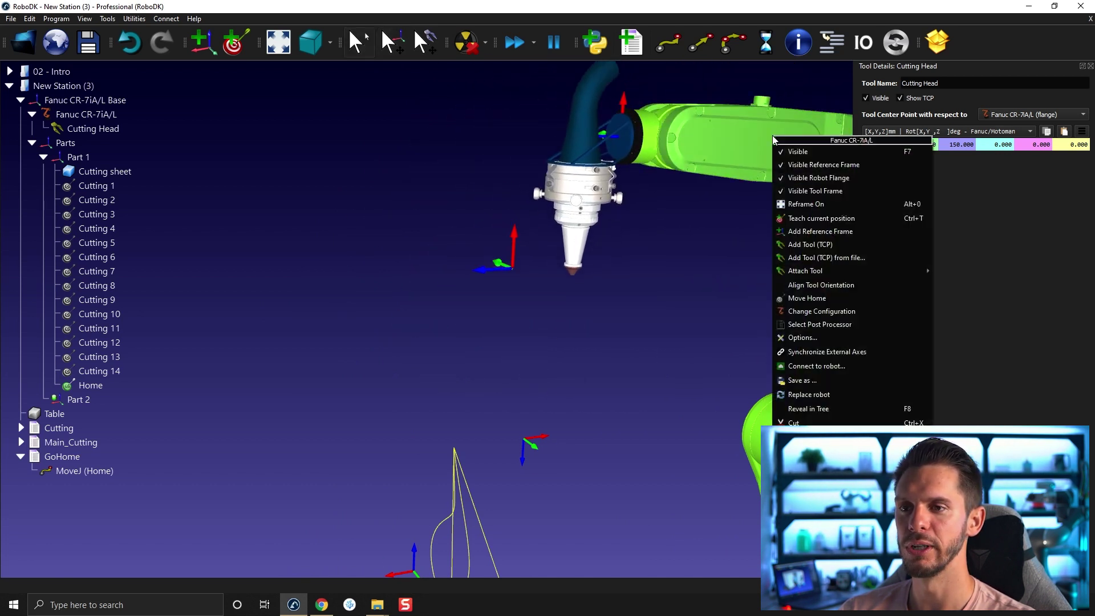
click(793, 298)
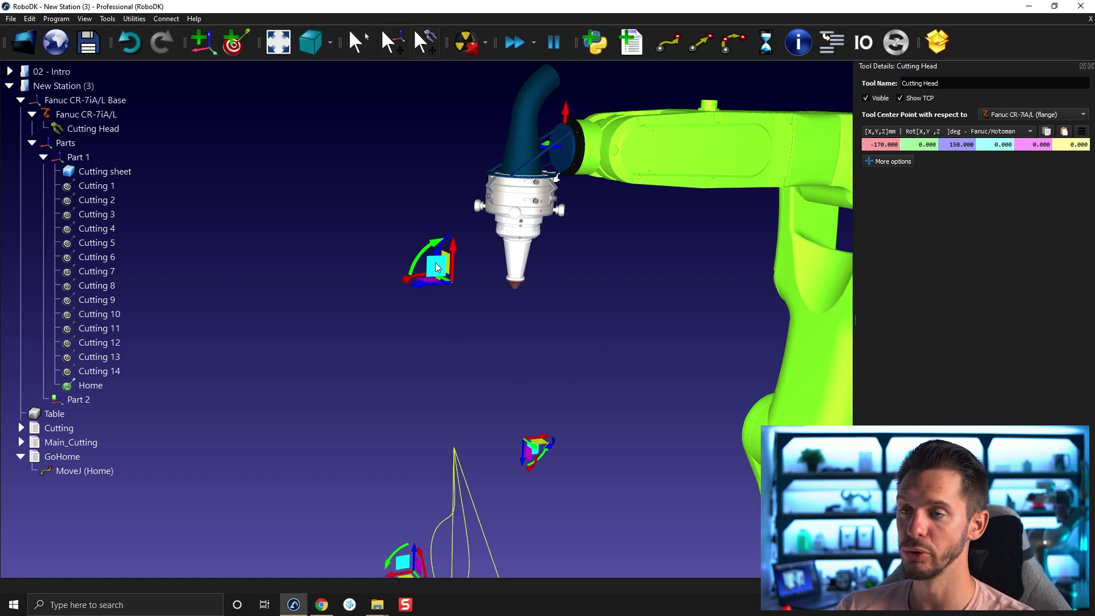
drag(436, 267, 421, 303)
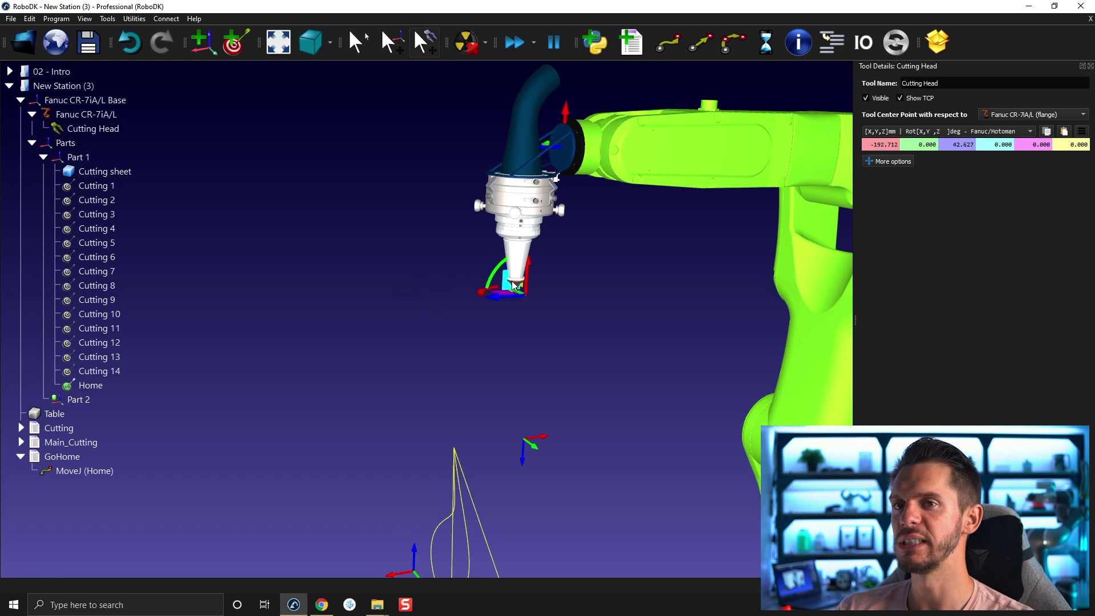
drag(421, 302, 454, 287)
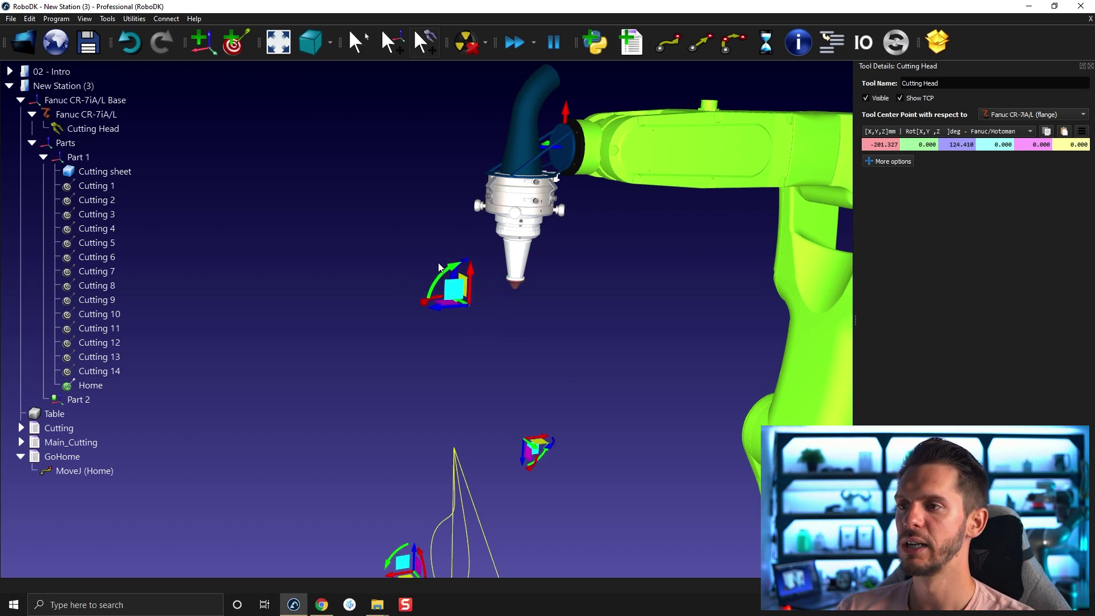
mouse_move(461, 290)
mouse_down()
mouse_move(539, 299)
mouse_move(485, 276)
mouse_move(508, 282)
mouse_move(417, 301)
mouse_move(544, 293)
mouse_move(460, 316)
mouse_move(462, 344)
mouse_move(499, 281)
mouse_up()
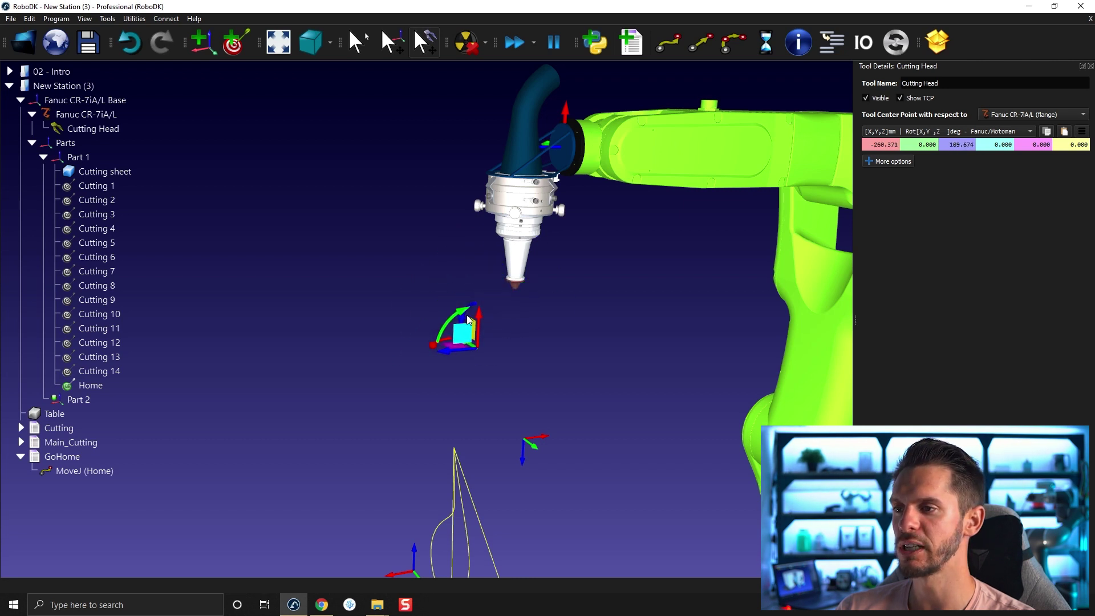
drag(499, 281, 496, 275)
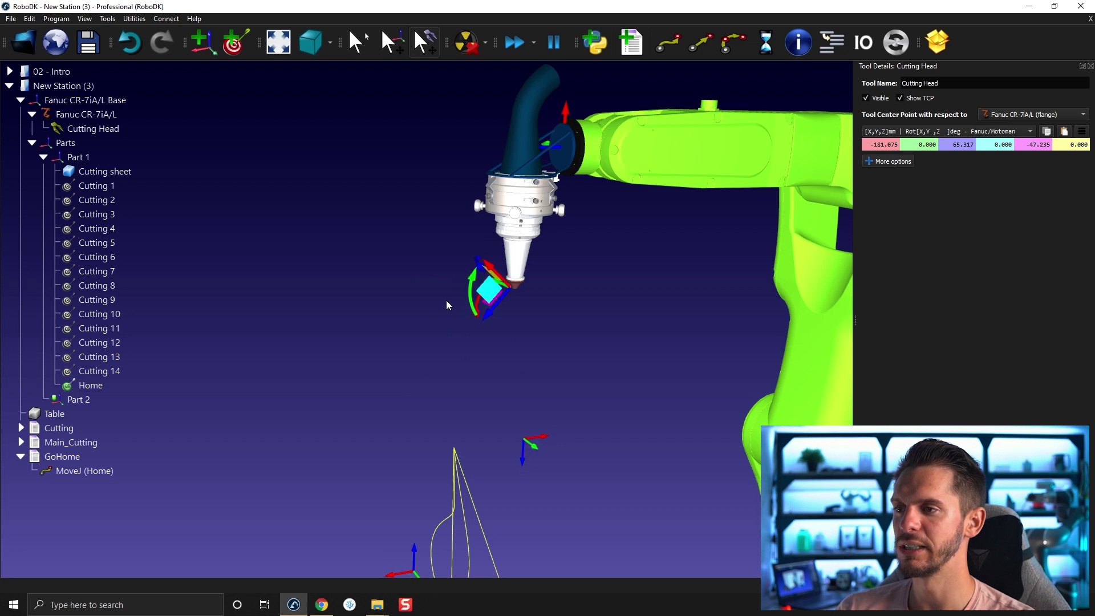
- Rotate the TCP so Z points out of the nozzle and fine-tune it near X -186, Z 149
drag(497, 253, 426, 333)
drag(497, 306, 499, 287)
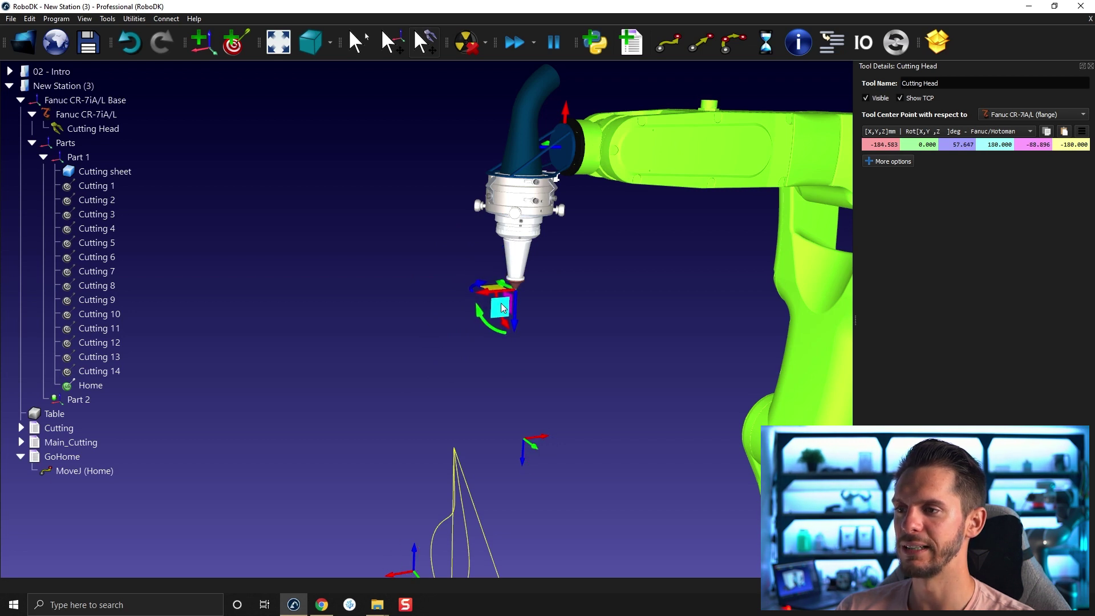
scroll(510, 285, up, 5)
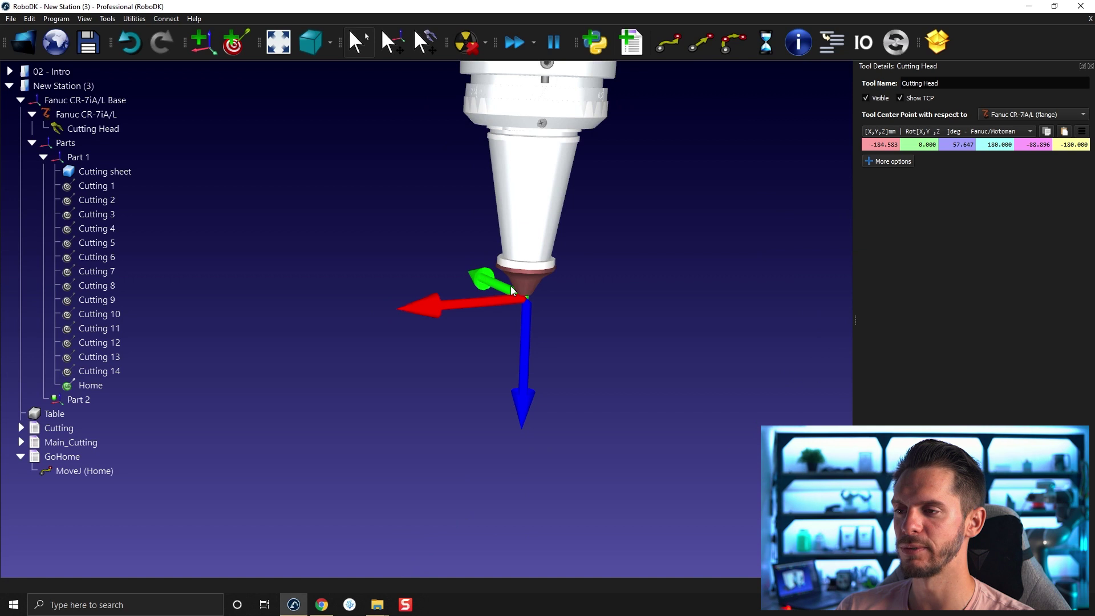
drag(510, 286, 444, 295)
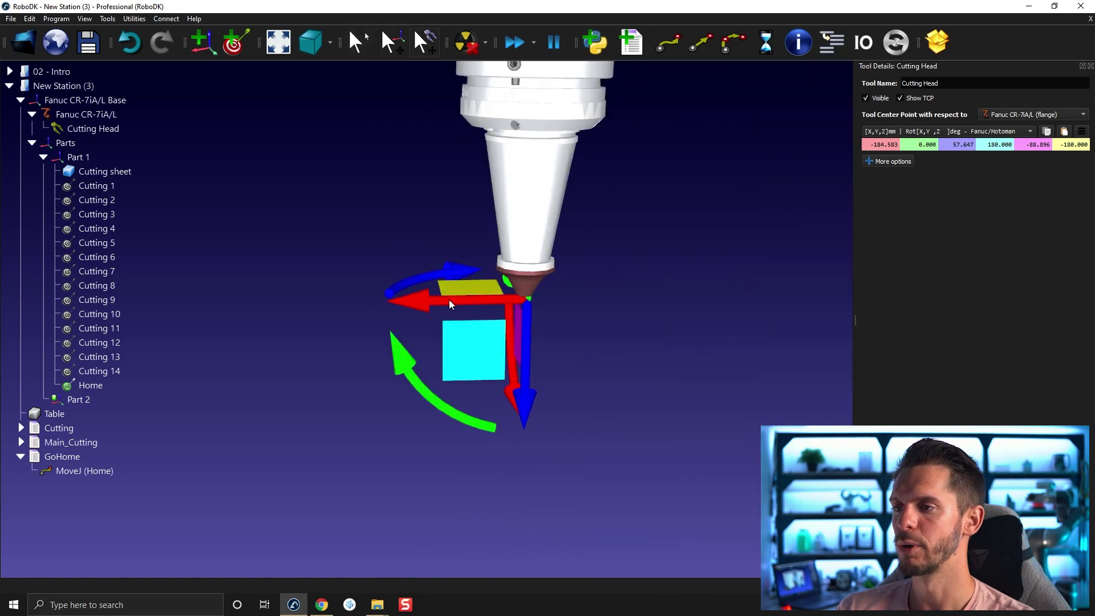
drag(443, 295, 233, 299)
scroll(454, 284, down, 3)
right_drag(454, 289, 524, 291)
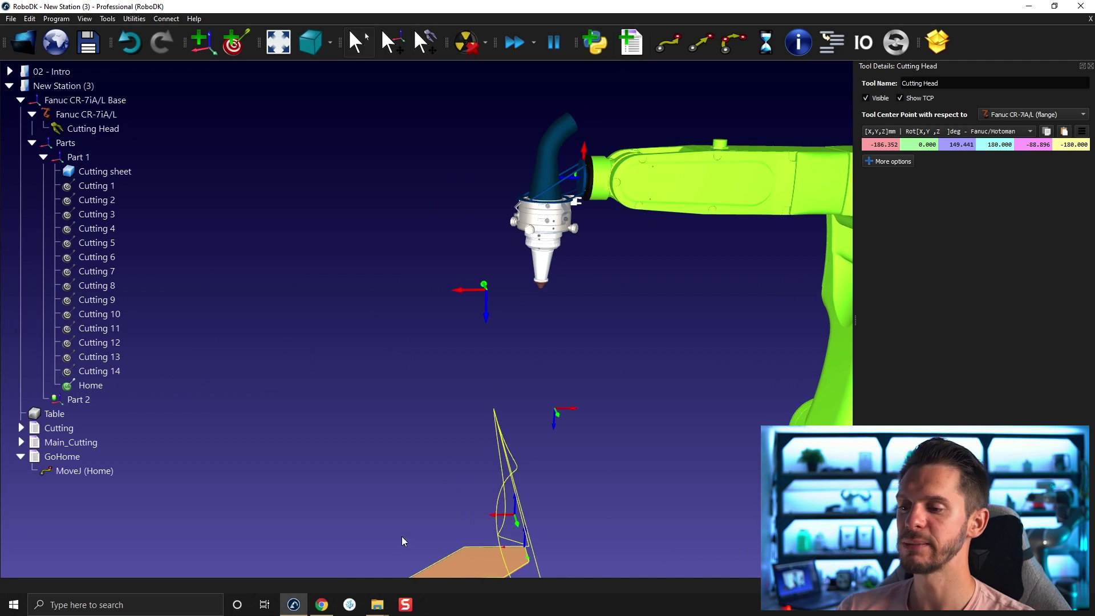
mouse_move(377, 605)
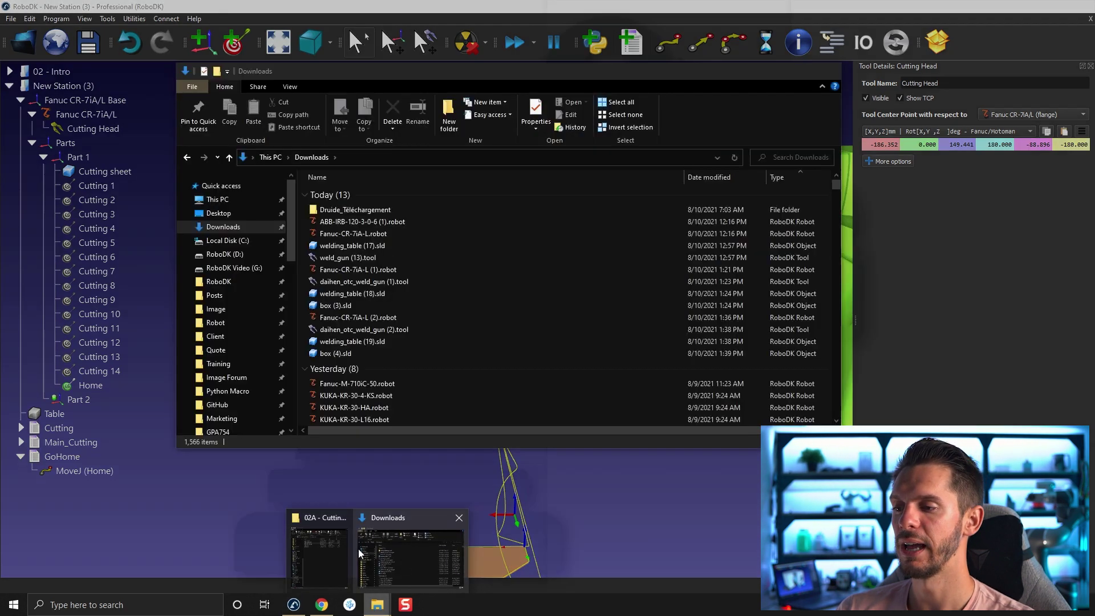
- Consult Cutting Head.pdf from the 02A - Cutting - 3D folder for its 183.12 and 59.00 mm dimensions
click(315, 546)
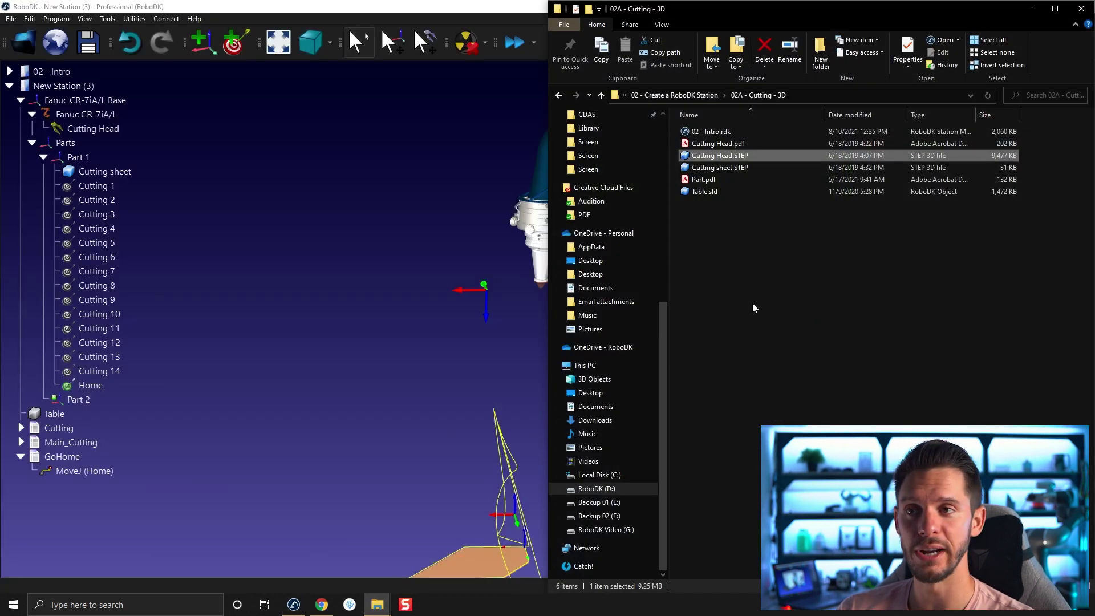
double_click(718, 142)
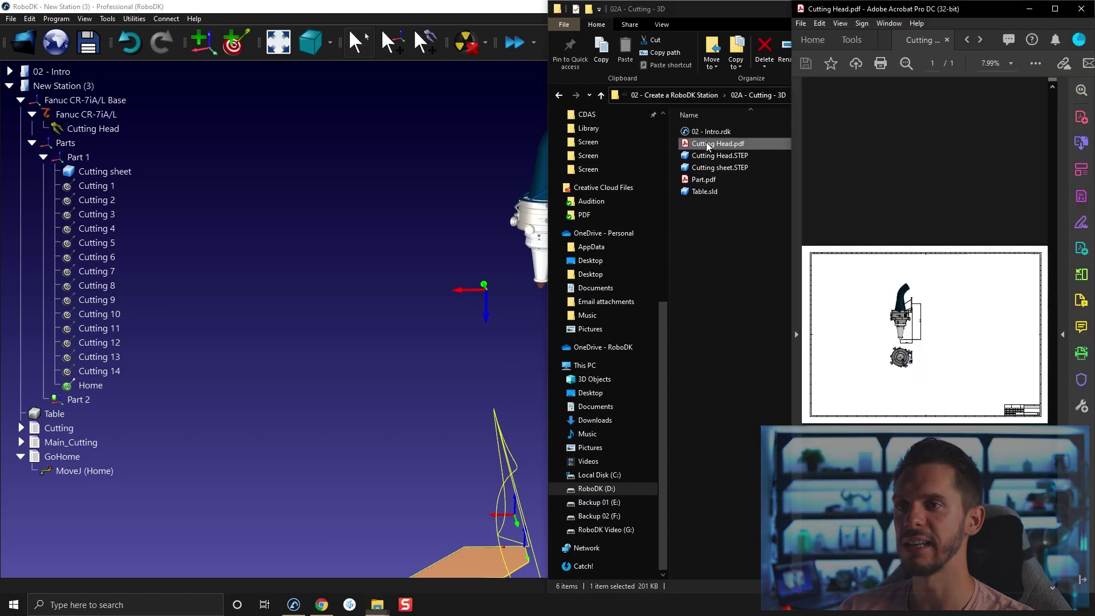
ctrl+scroll(881, 341, up, 3)
ctrl+scroll(906, 344, up, 2)
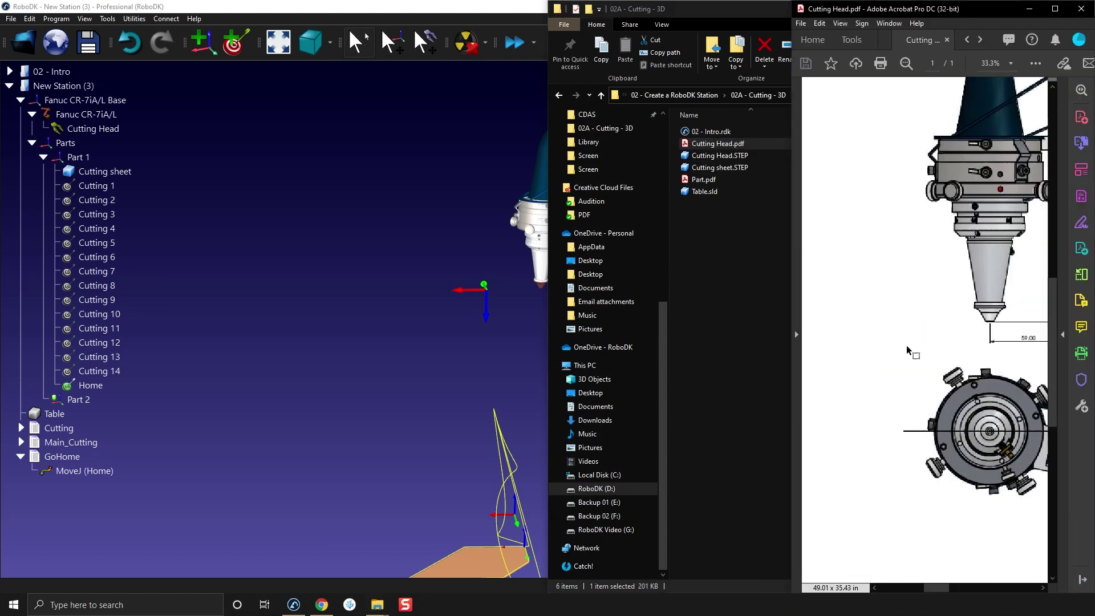
ctrl+scroll(906, 345, up, 2)
drag(787, 341, 535, 341)
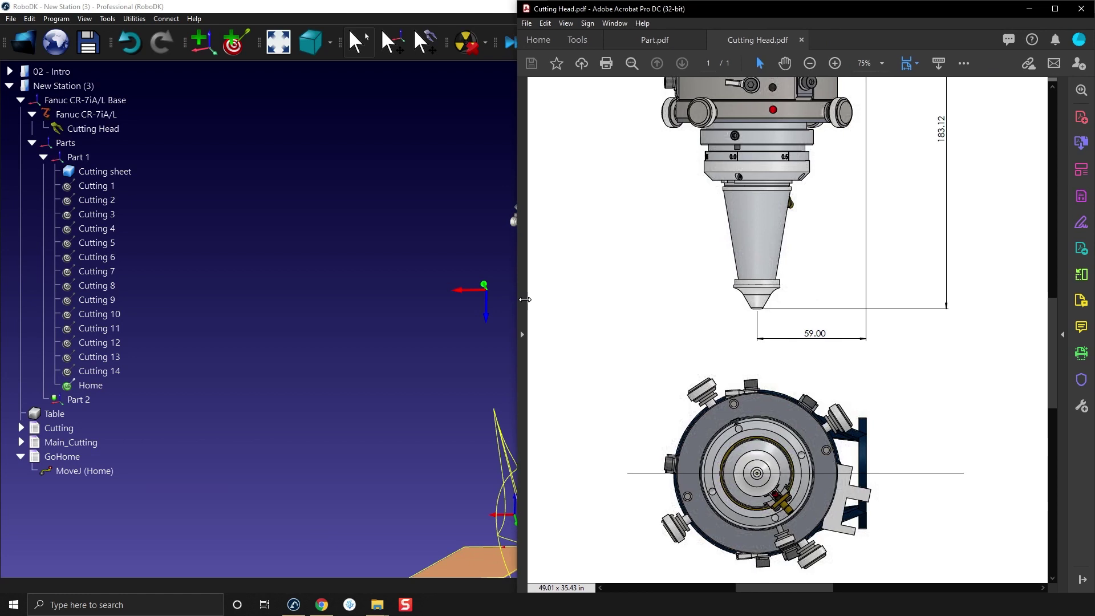
scroll(821, 257, up, 3)
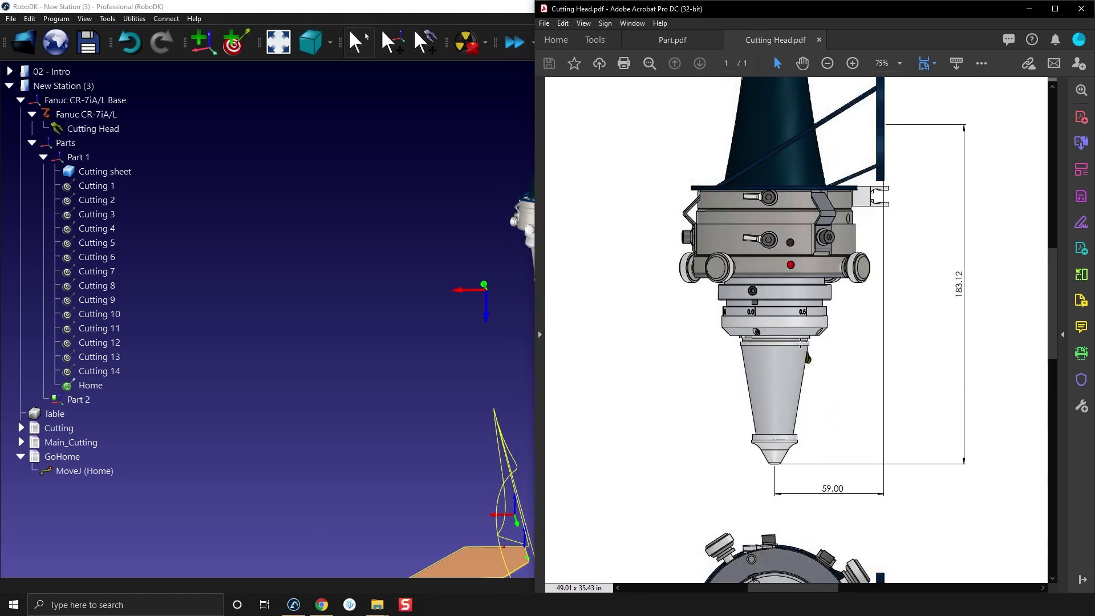
scroll(883, 156, up, 1)
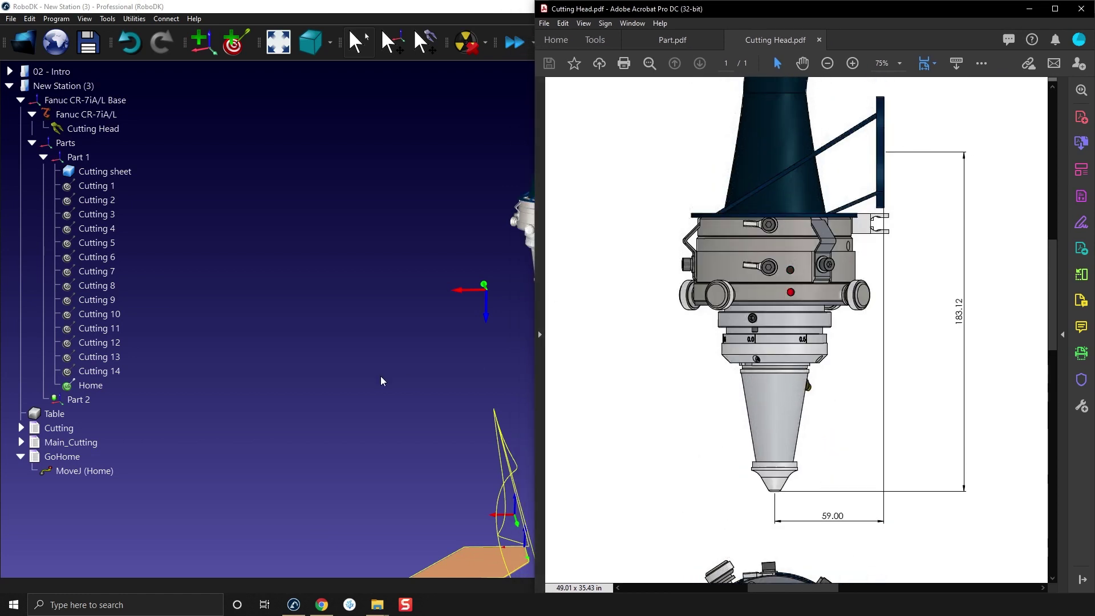
mouse_move(381, 378)
mouse_down()
mouse_move(268, 345)
mouse_move(321, 352)
mouse_up()
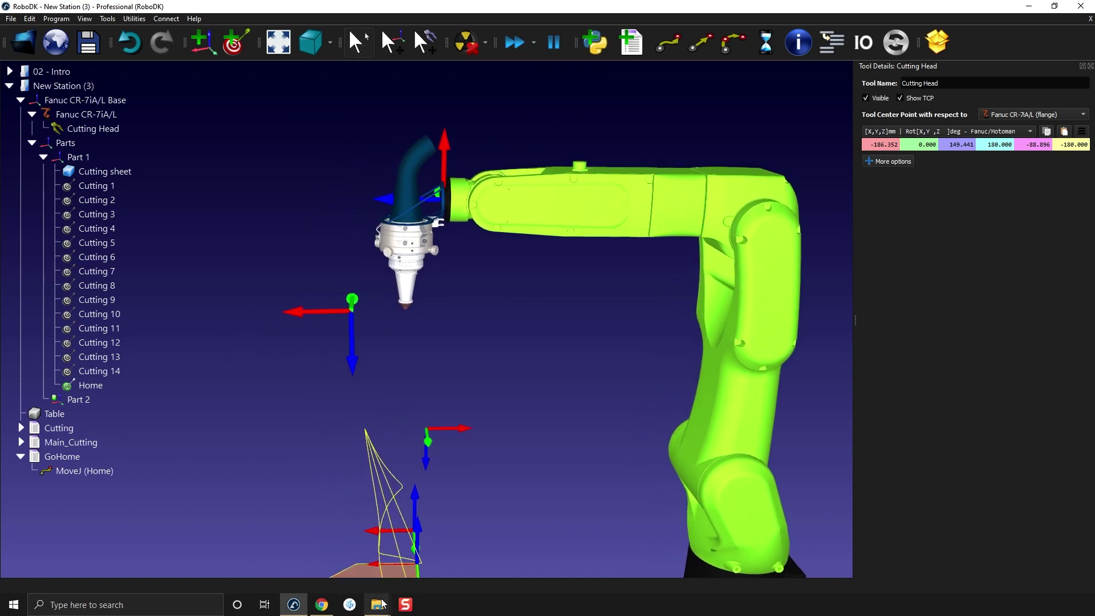
- Set the Cutting Head TCP to X -183.120 and Z 59 mm from the drawing
mouse_move(350, 605)
click(510, 554)
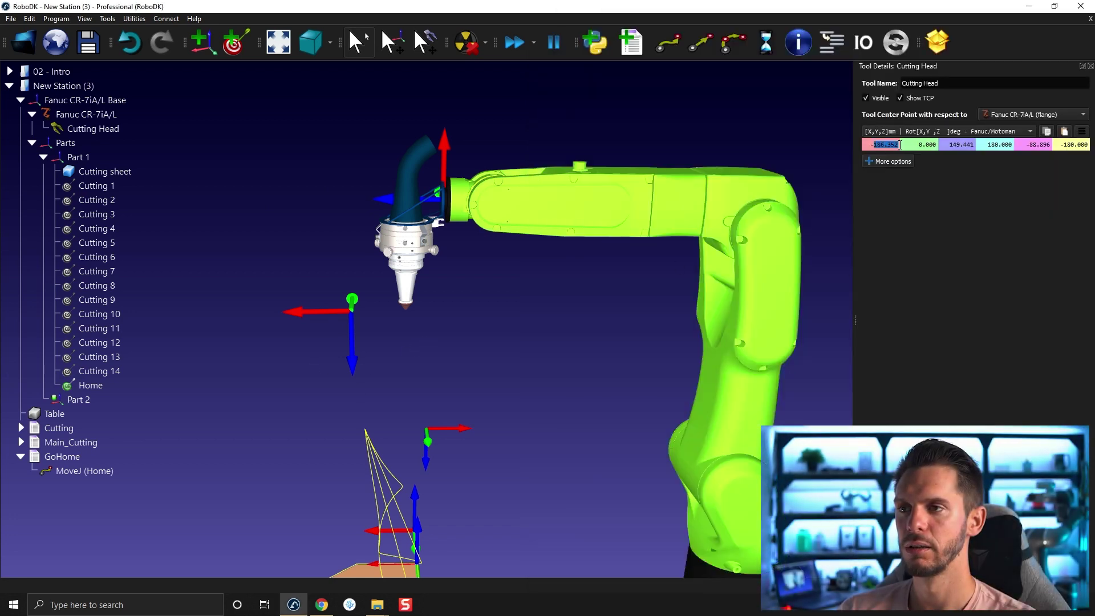
text(-183.12)
click(908, 145)
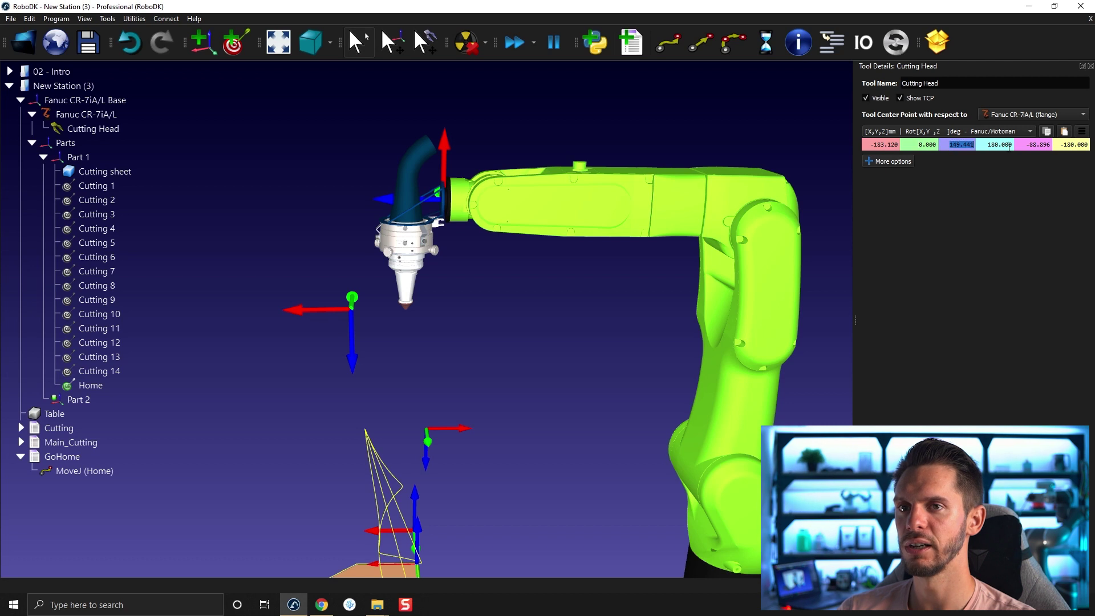
text(90)
key(Return)
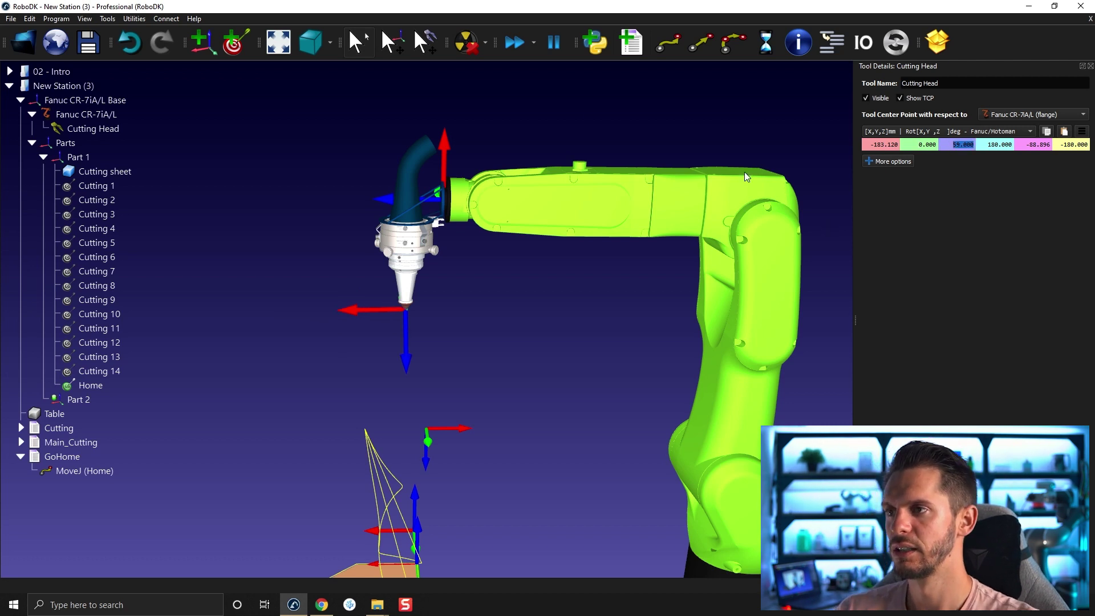
scroll(415, 326, up, 5)
mouse_move(401, 268)
mouse_down()
mouse_move(568, 238)
mouse_move(411, 355)
mouse_move(526, 358)
mouse_up()
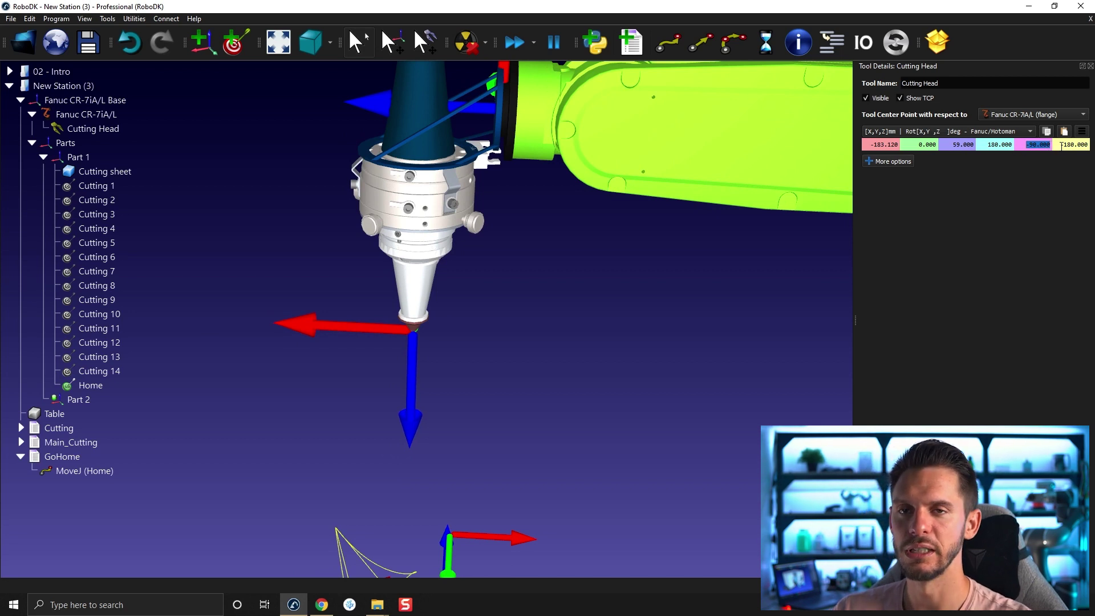
scroll(462, 365, down, 3)
scroll(612, 278, down, 3)
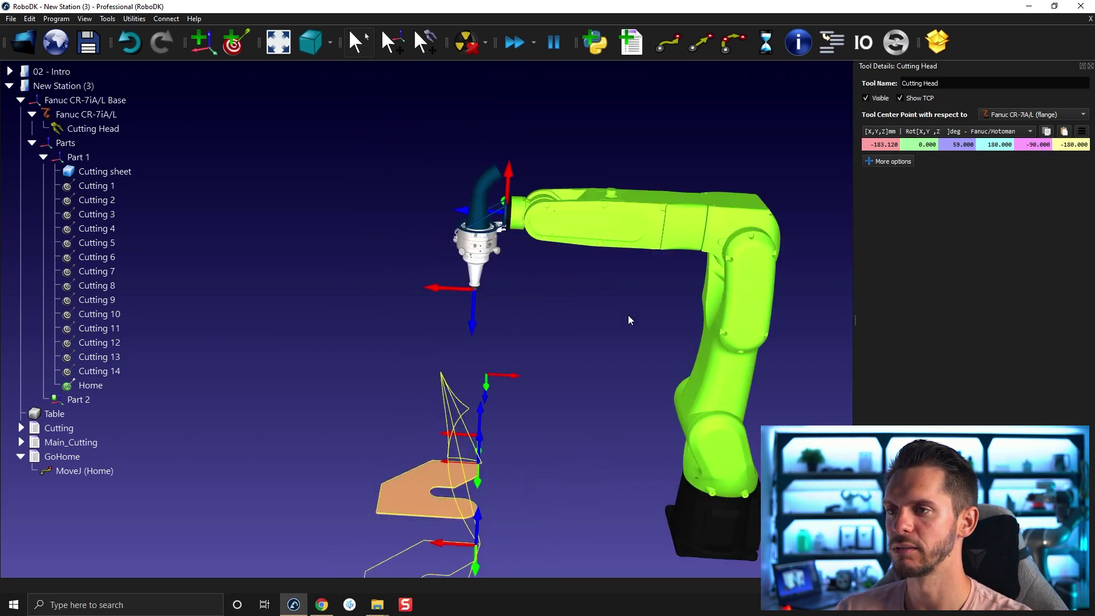
scroll(628, 315, down, 2)
- Alt-drag the TCP frame off the nozzle tip, leaving it at X -268.8, Z 244.7 mm
mouse_move(550, 228)
mouse_down()
mouse_move(582, 233)
mouse_move(543, 245)
mouse_move(512, 295)
mouse_move(610, 254)
mouse_up()
scroll(497, 265, up, 2)
scroll(497, 263, up, 2)
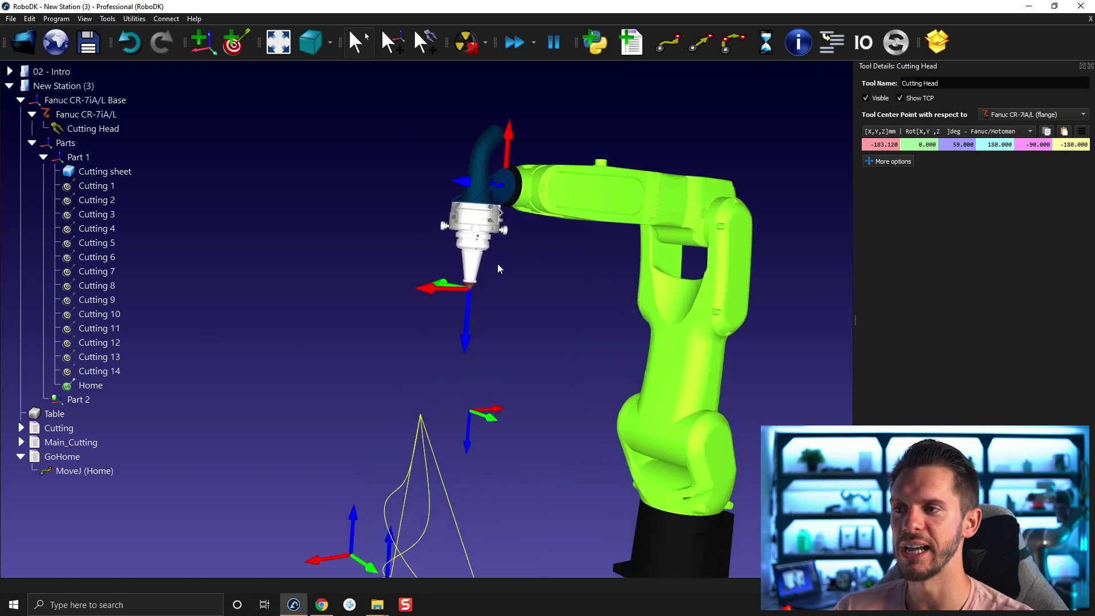
scroll(588, 205, up, 3)
scroll(542, 230, up, 2)
drag(541, 231, 508, 272)
key(alt)
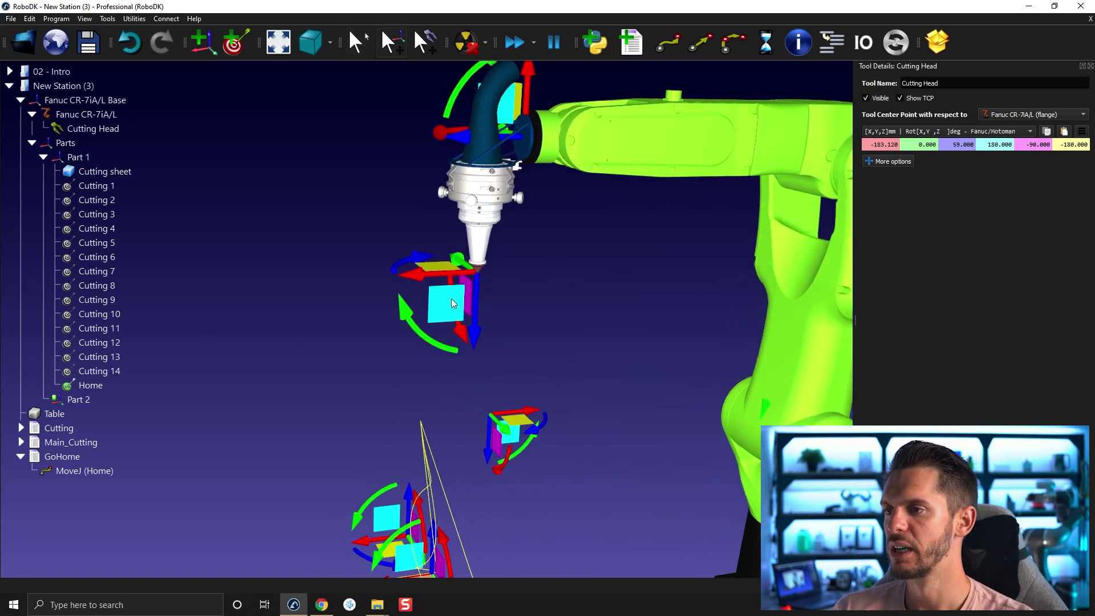
drag(450, 303, 314, 370)
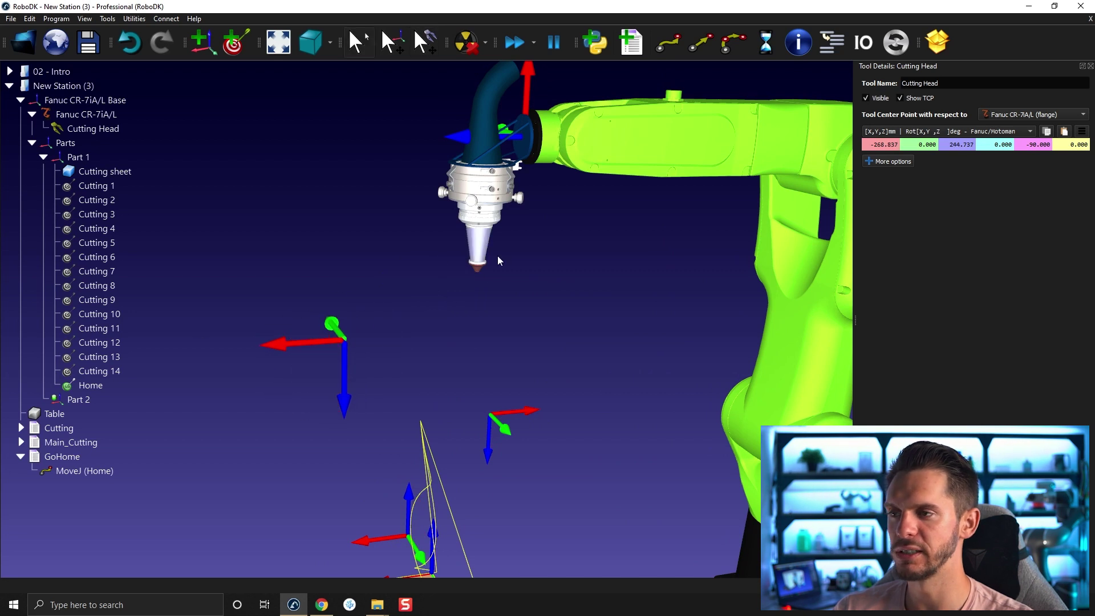
mouse_move(486, 260)
mouse_down()
mouse_move(559, 148)
mouse_move(555, 215)
mouse_up()
scroll(547, 240, up, 2)
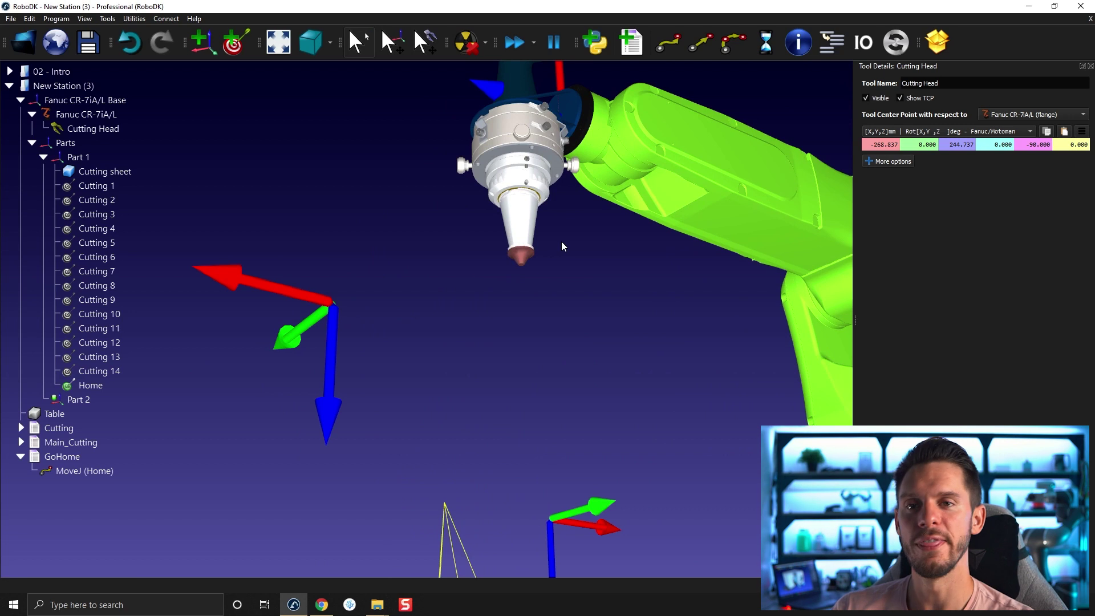
click(56, 17)
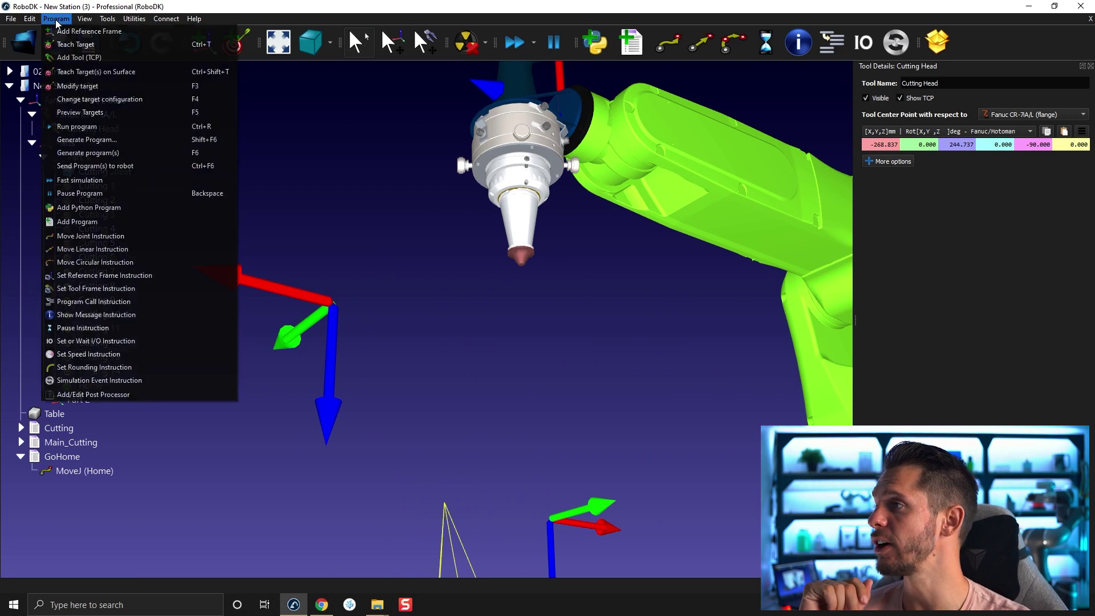
- Create a Tool Snap tool via Teach Target(s) on Surface, snapped to the cutting-head tip
click(68, 73)
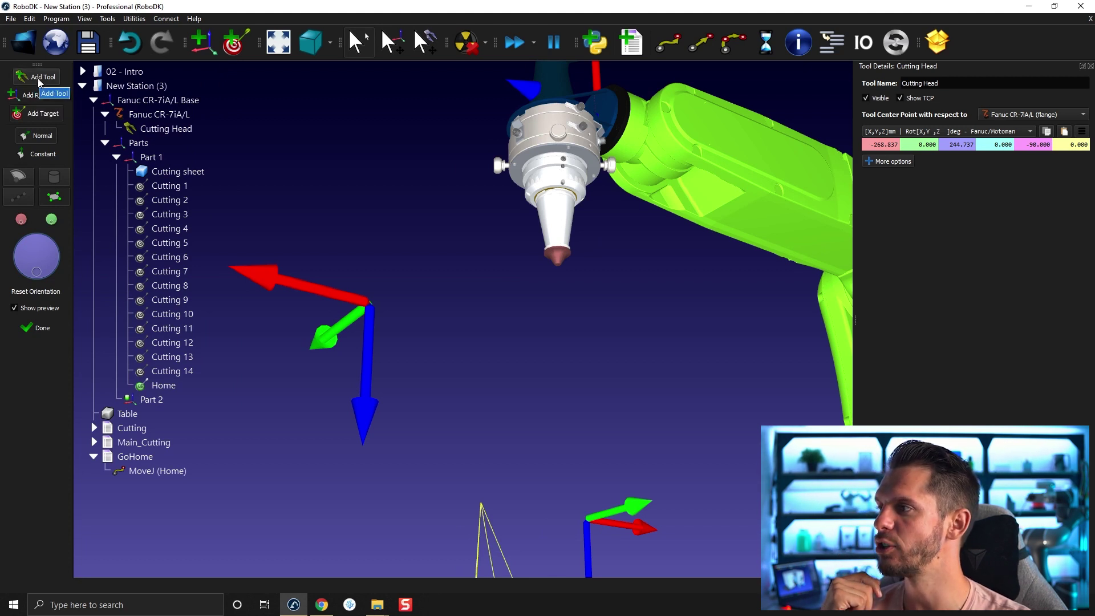
click(38, 82)
click(54, 199)
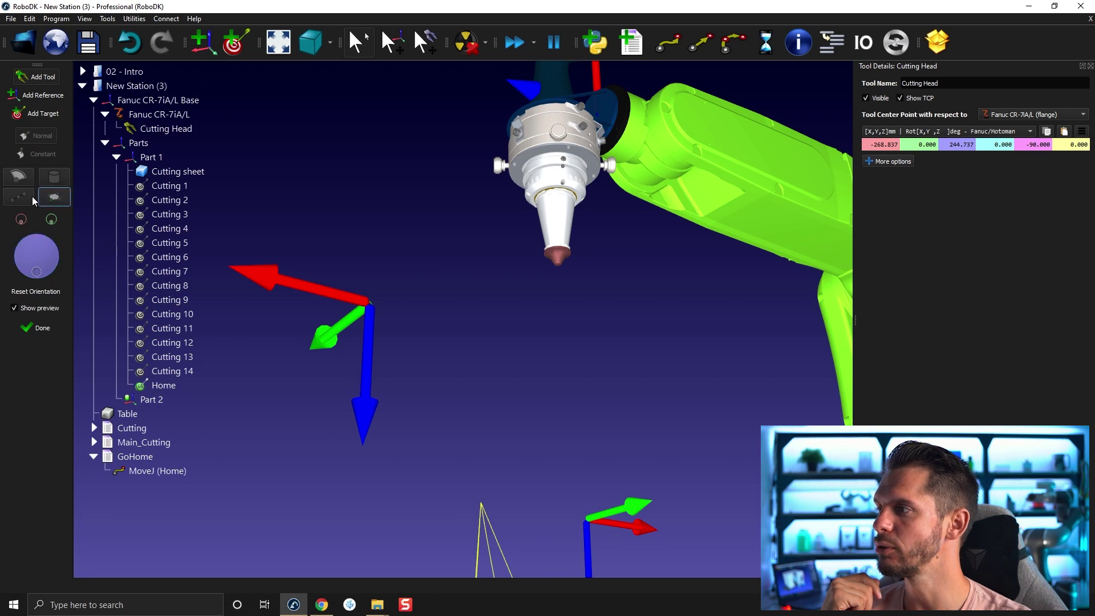
click(19, 180)
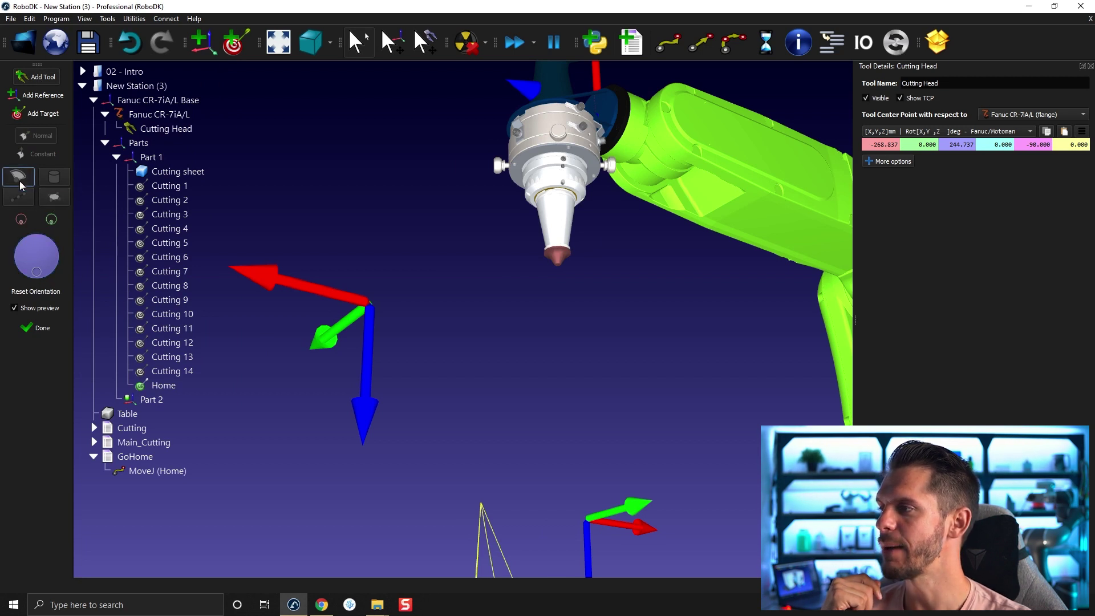
scroll(548, 256, up, 2)
scroll(548, 257, up, 2)
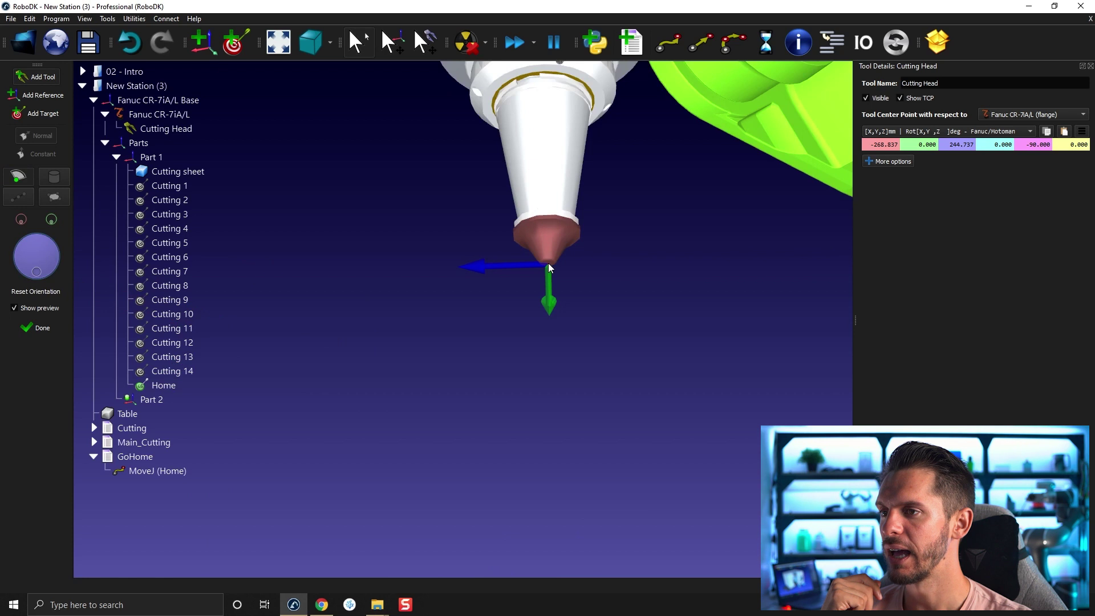
scroll(553, 268, up, 2)
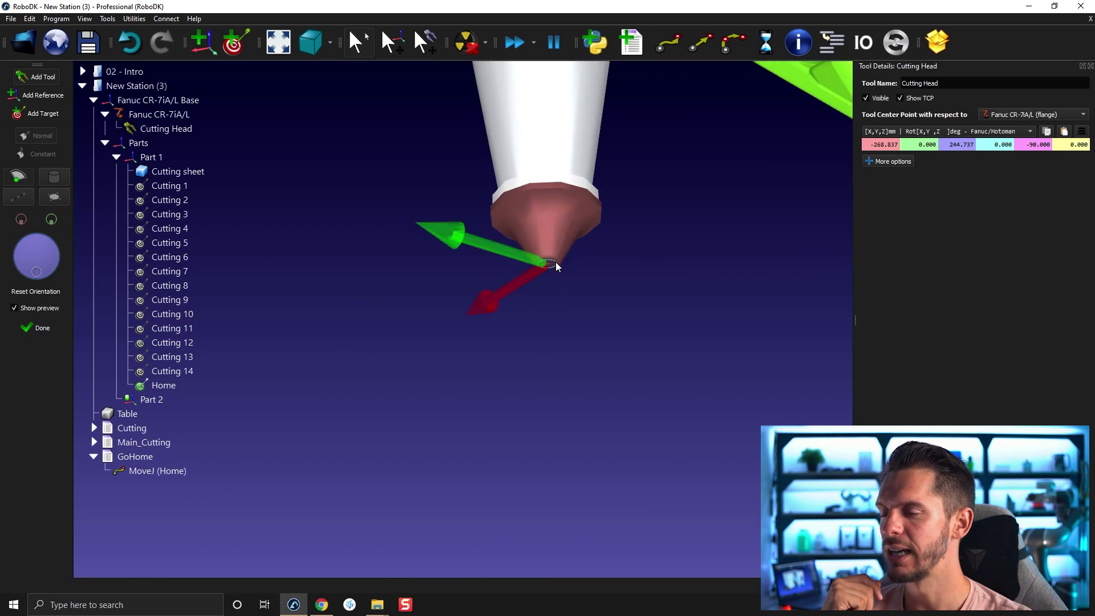
click(554, 268)
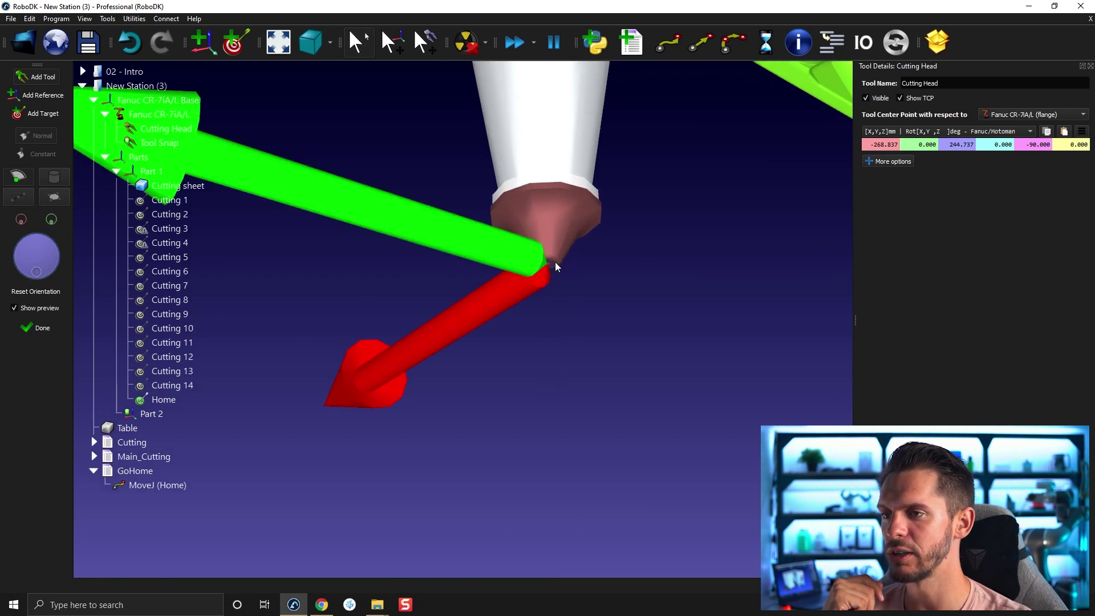
scroll(554, 267, down, 3)
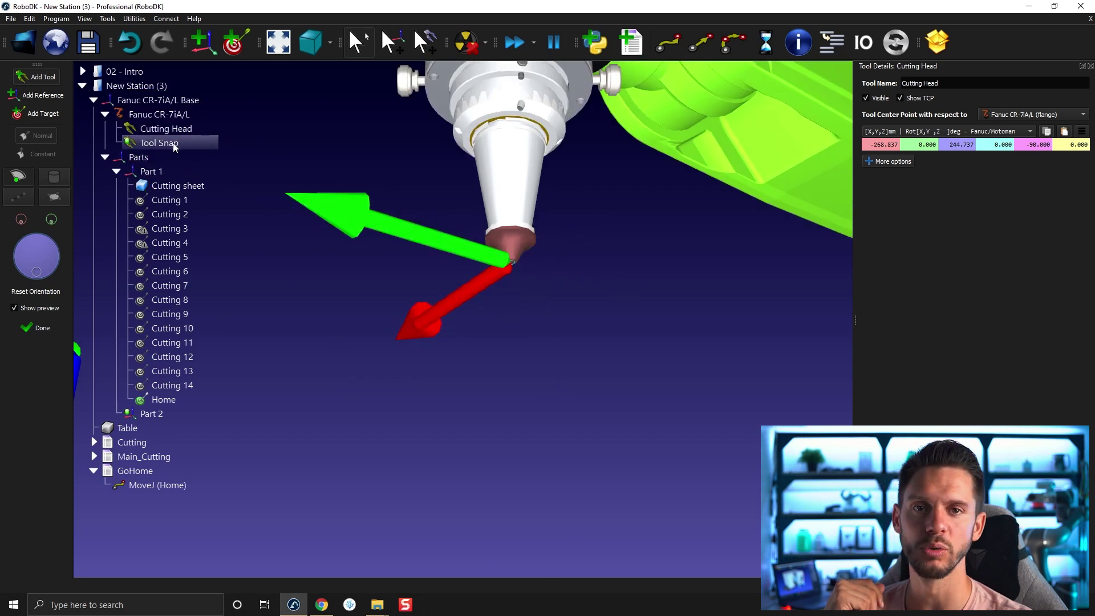
click(42, 328)
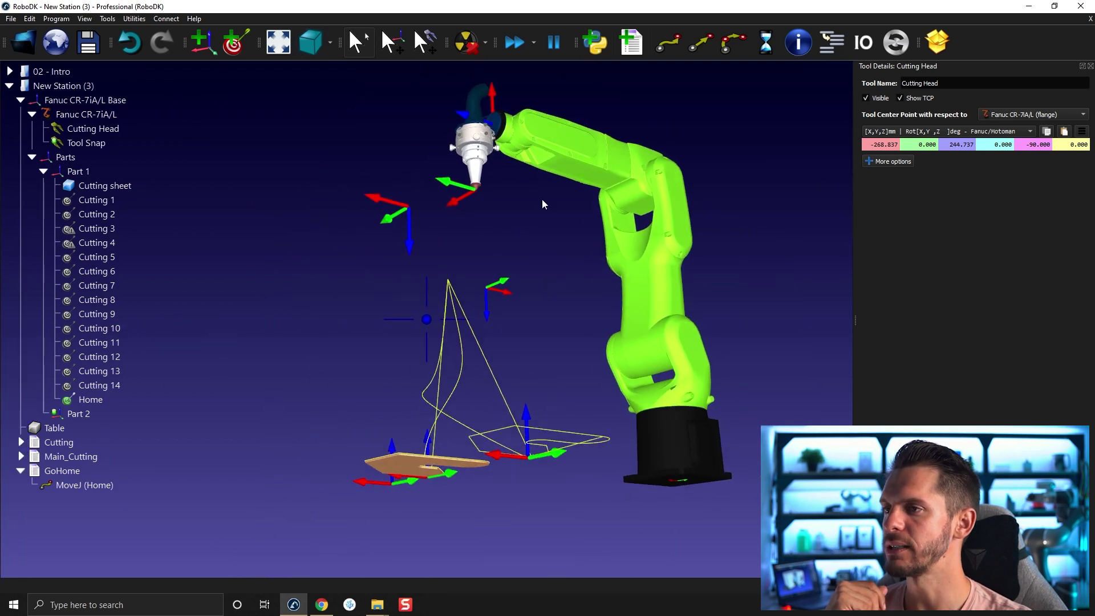
drag(542, 204, 516, 292)
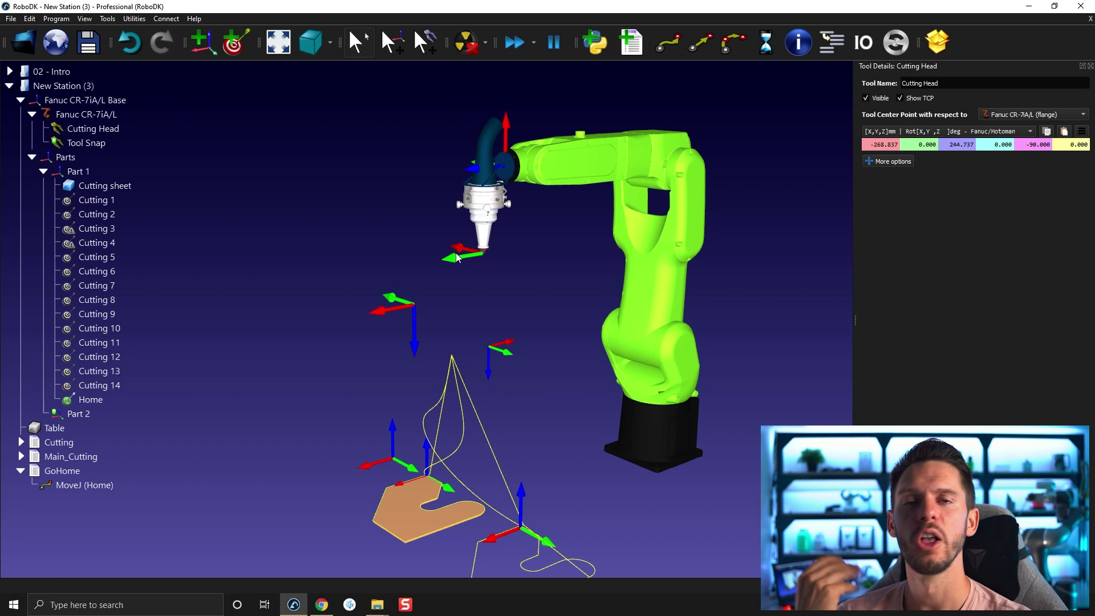
- Bring up Tool Snap's details and pick out its X coordinate
double_click(86, 142)
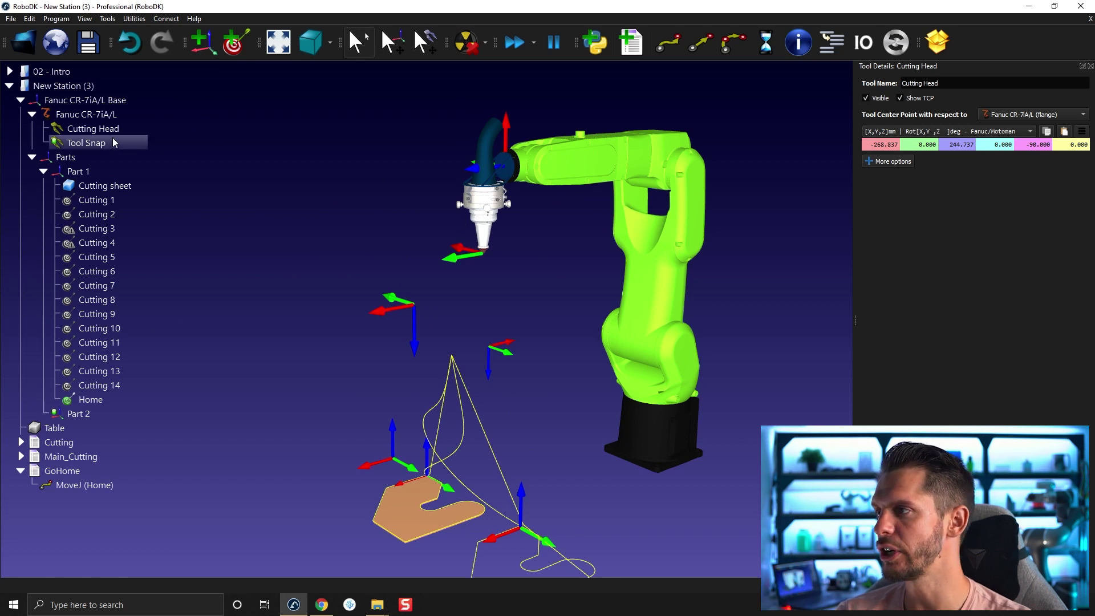
drag(693, 179, 590, 54)
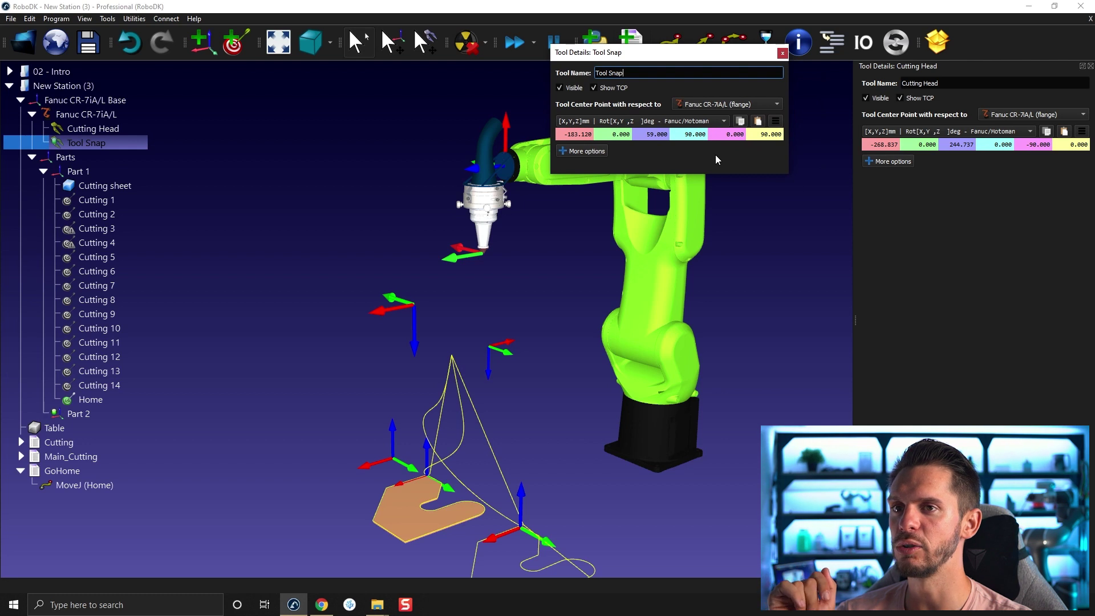
drag(565, 134, 591, 135)
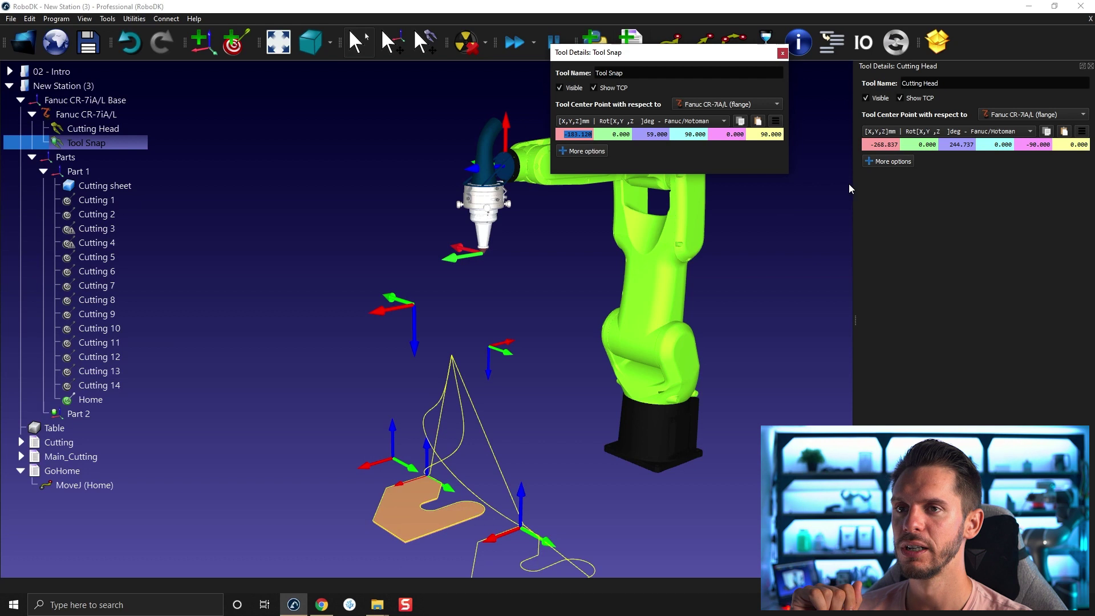
- Copy the snapped X -183.120 and Z 59.000 into the Cutting Head TCP and dismiss Tool Snap's panel
double_click(871, 143)
text(-)
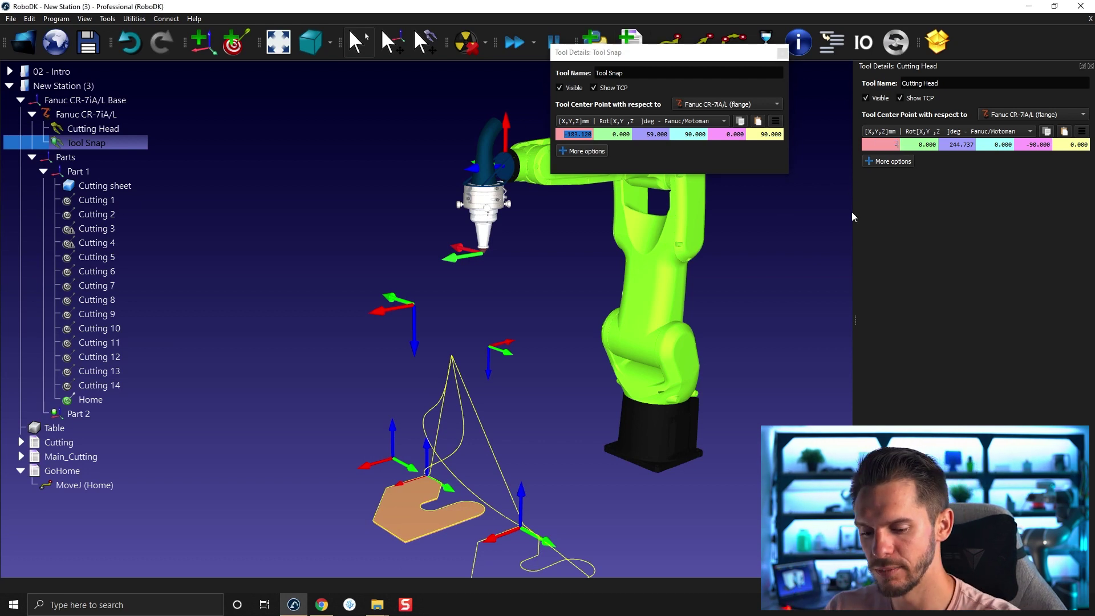
text(183.12)
key(Tab)
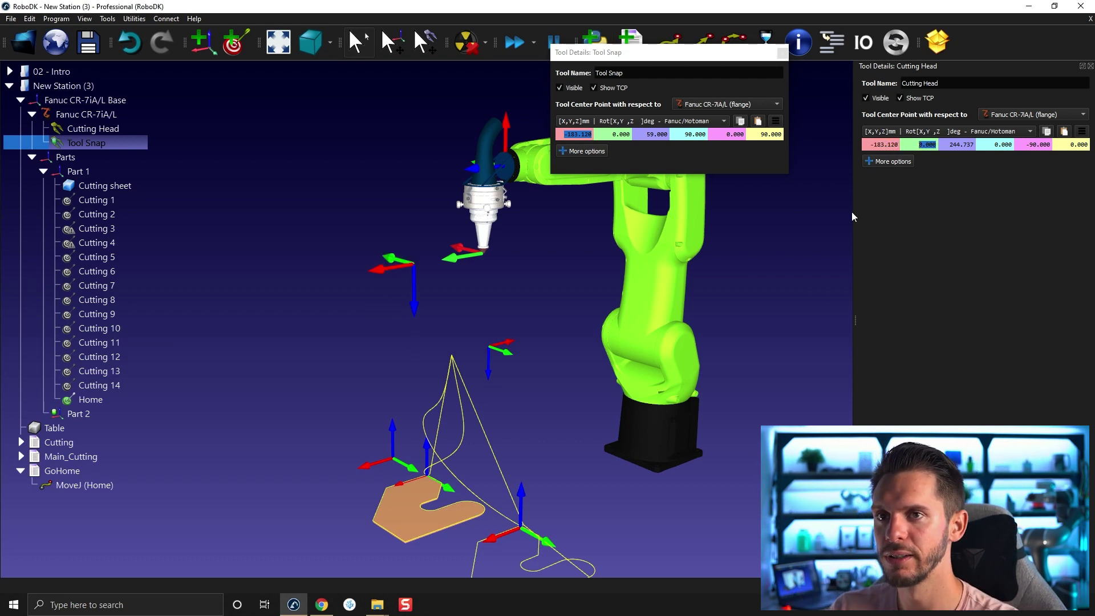
key(Tab)
text(59)
key(Tab)
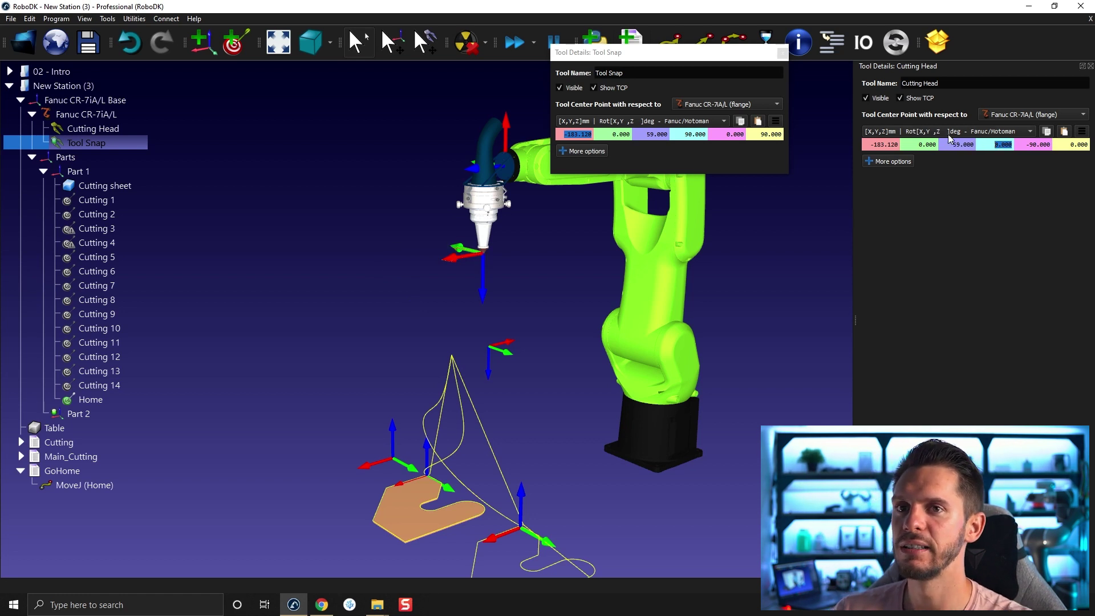
click(782, 53)
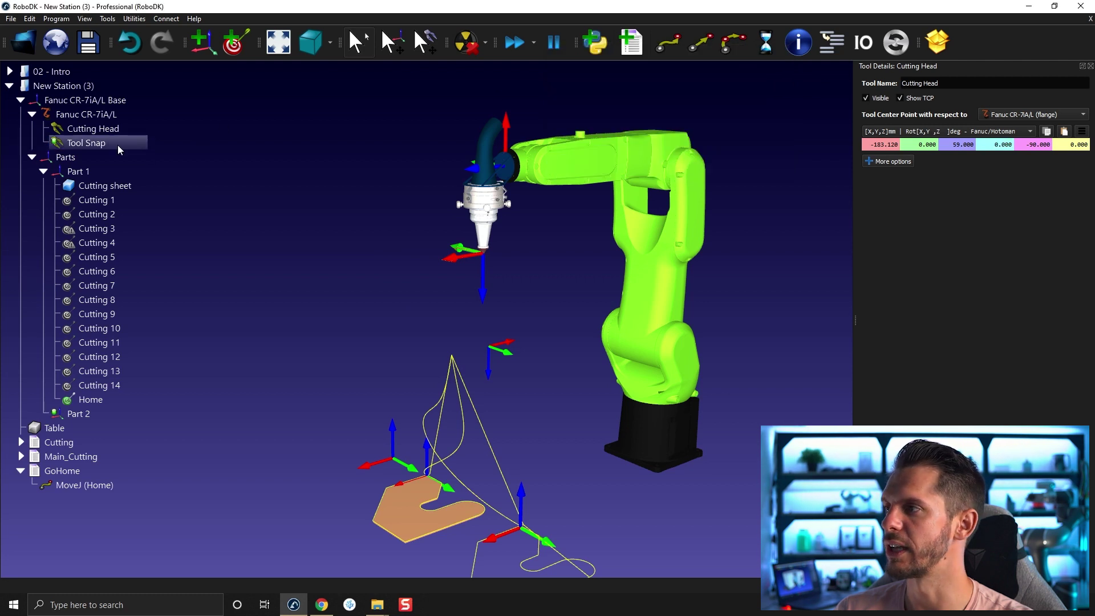
- Delete the Tool Snap tool and re-enter X -183.120 on the Cutting Head TCP
key(Delete)
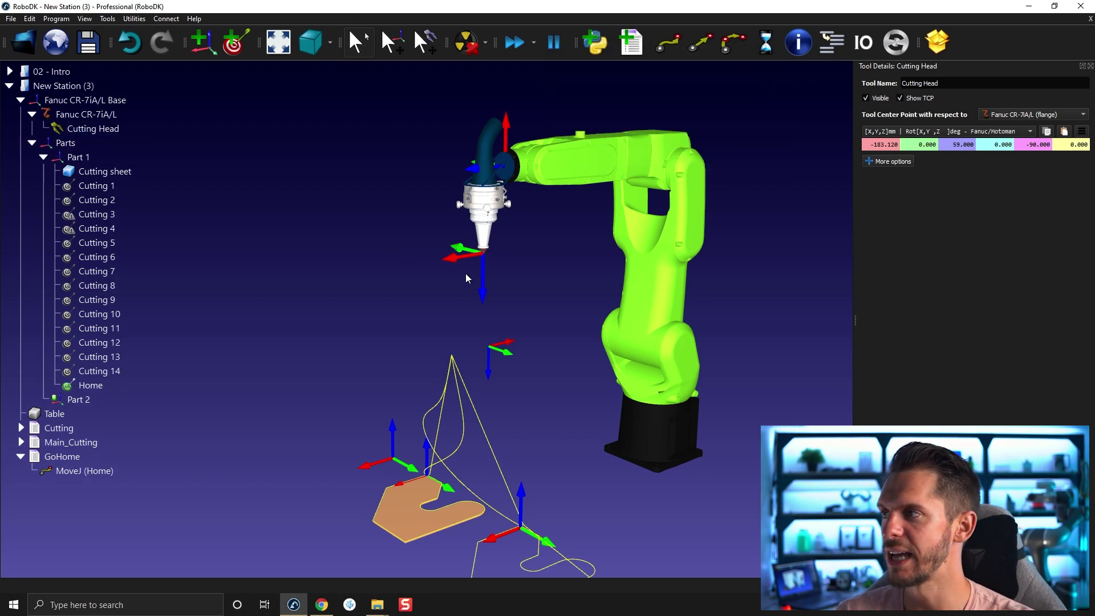
scroll(466, 273, up, 2)
scroll(463, 240, up, 2)
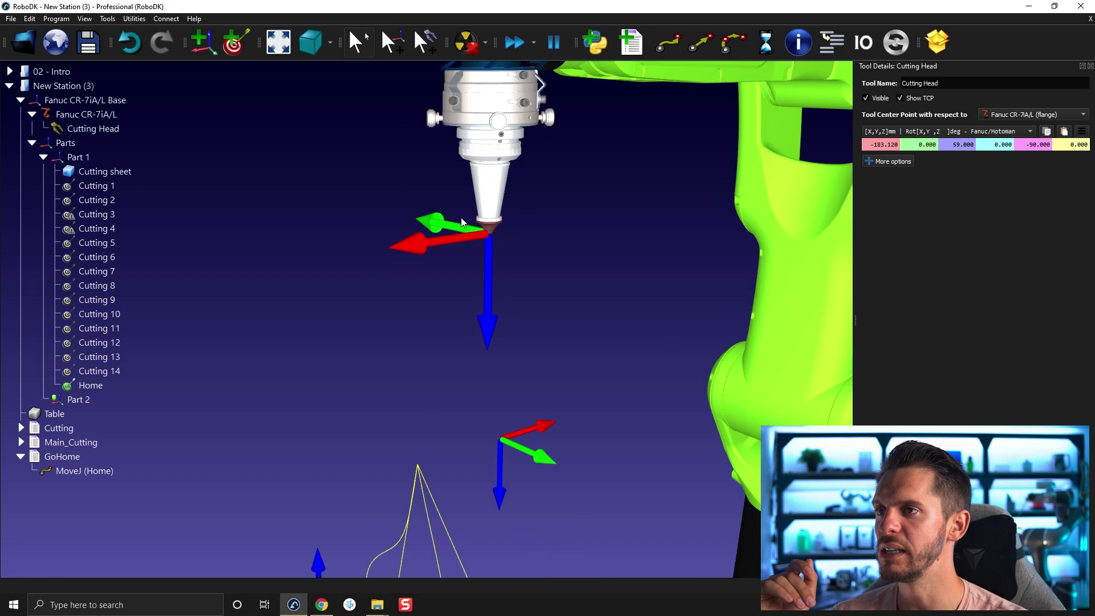
scroll(461, 217, down, 3)
scroll(468, 213, up, 1)
scroll(478, 221, up, 1)
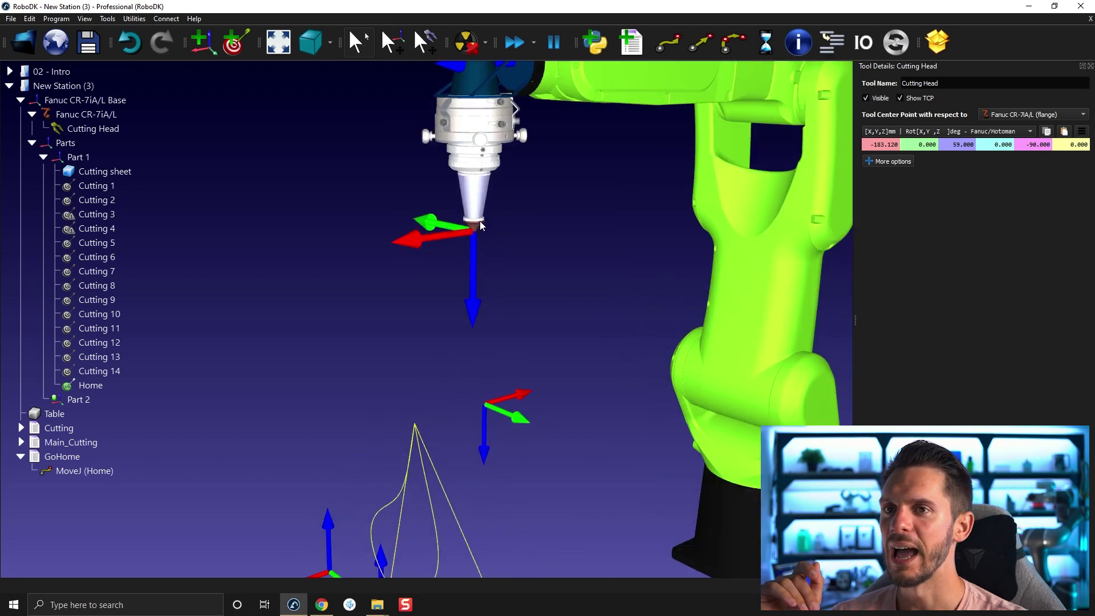
double_click(883, 144)
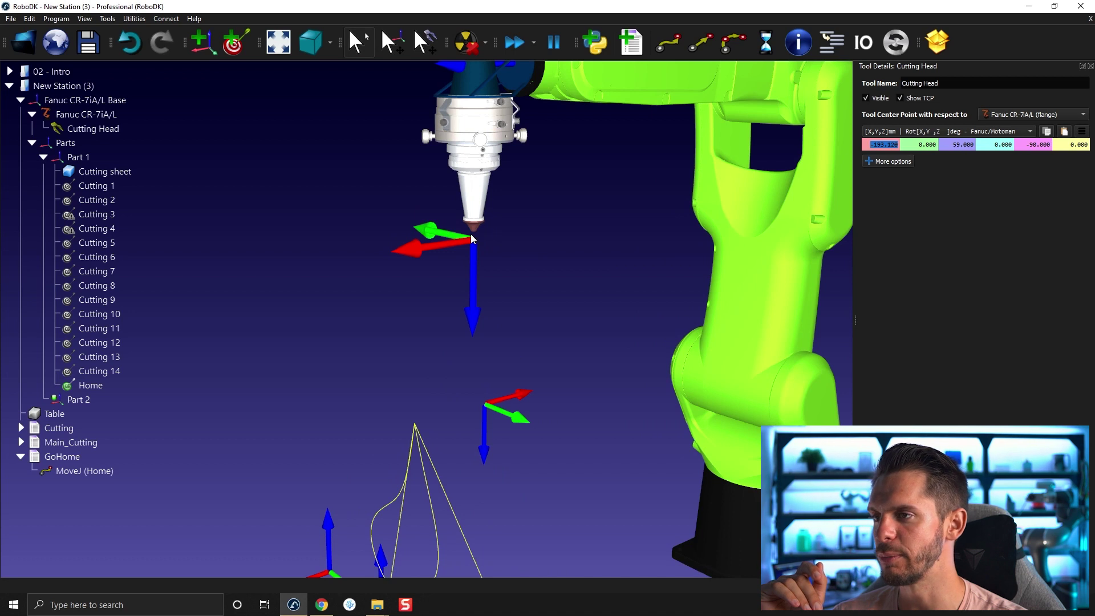
key(Down)
key(Up)
key(Up)
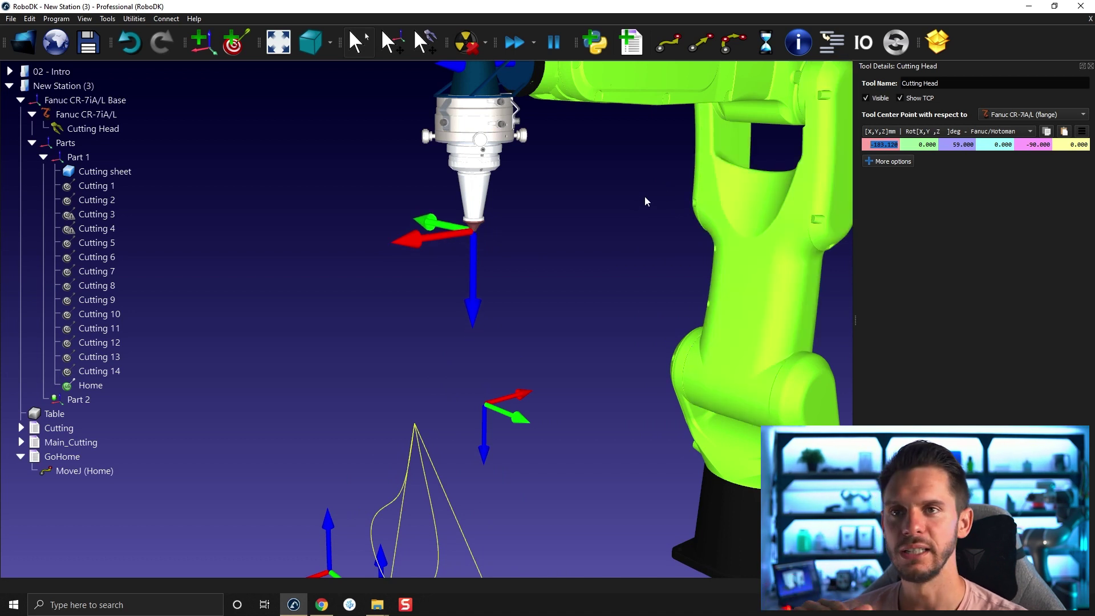
scroll(576, 219, down, 2)
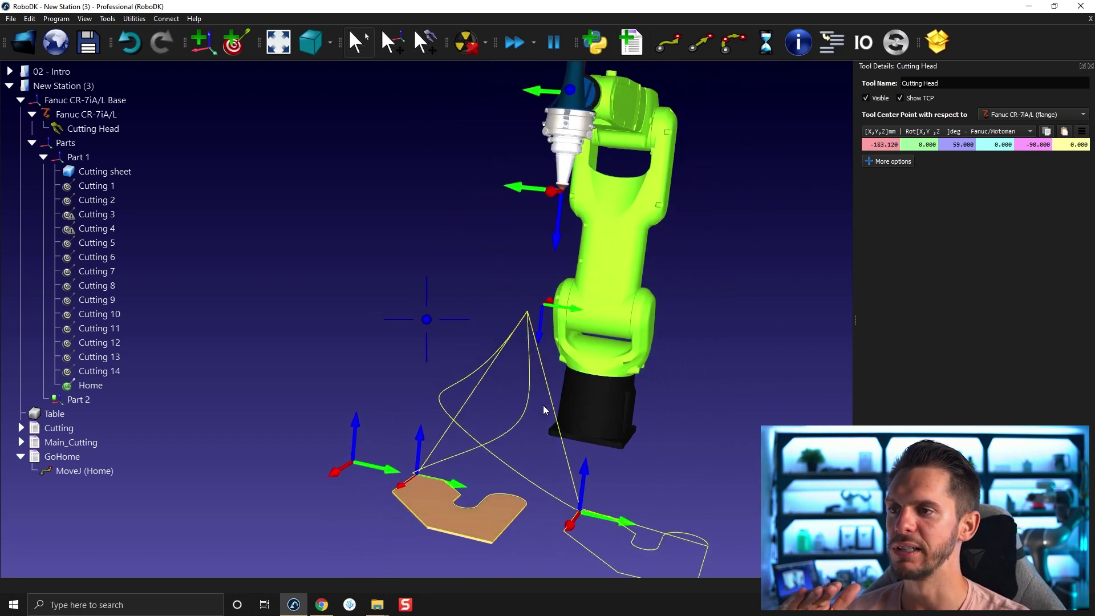
mouse_move(454, 437)
mouse_down()
mouse_move(515, 422)
mouse_move(554, 315)
mouse_up()
scroll(518, 452, down, 2)
scroll(492, 264, up, 2)
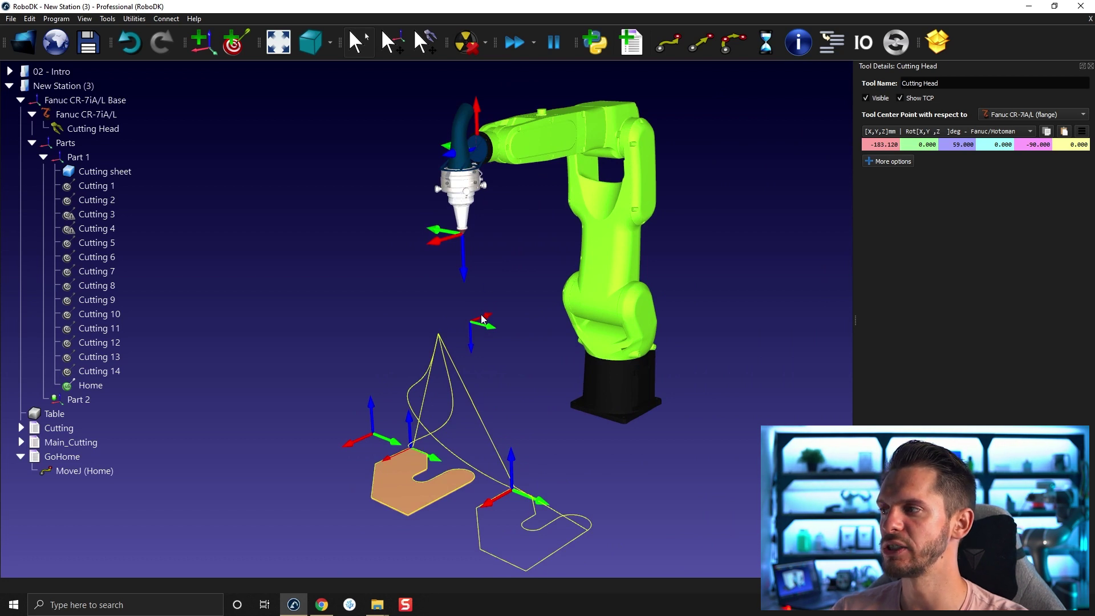
scroll(478, 332, up, 1)
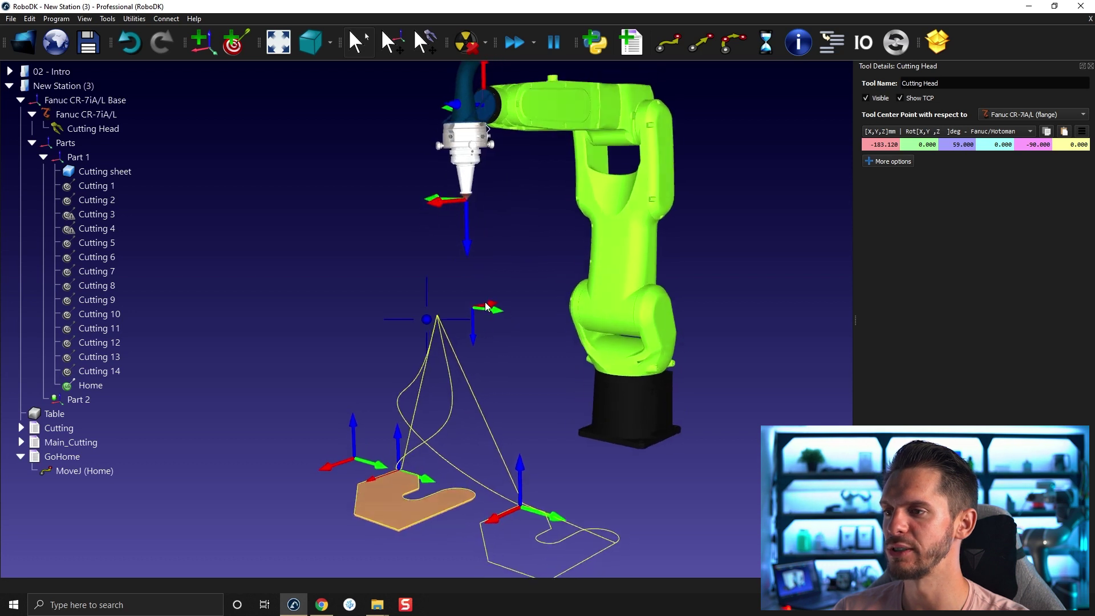
drag(482, 329, 465, 250)
- Try moving the robot to Cutting 1 and Cutting 2 and make Cutting Head the active tool
drag(462, 302, 506, 330)
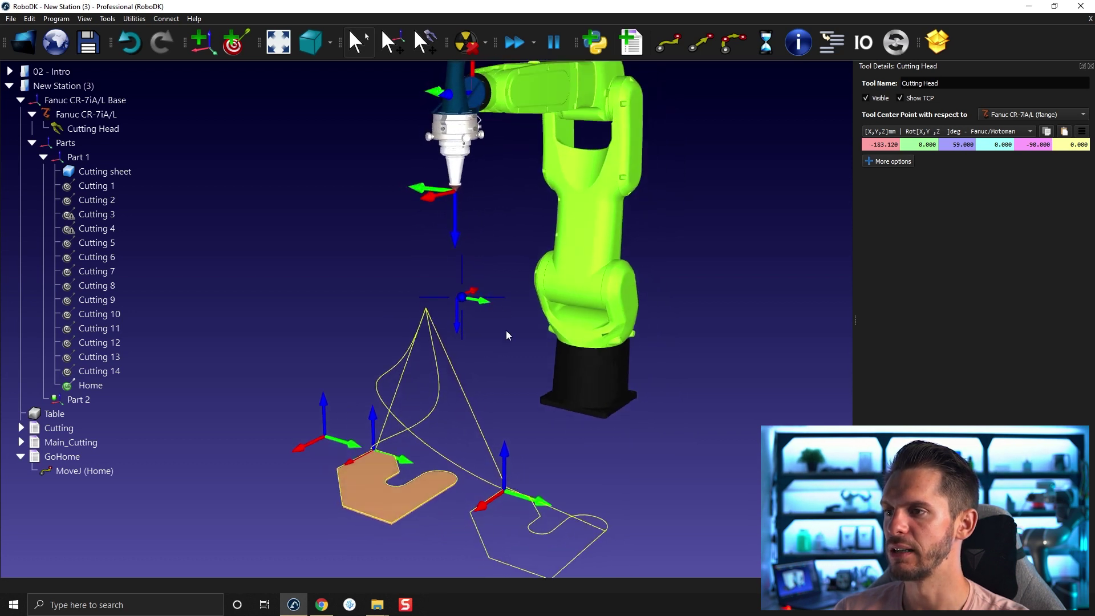
double_click(124, 188)
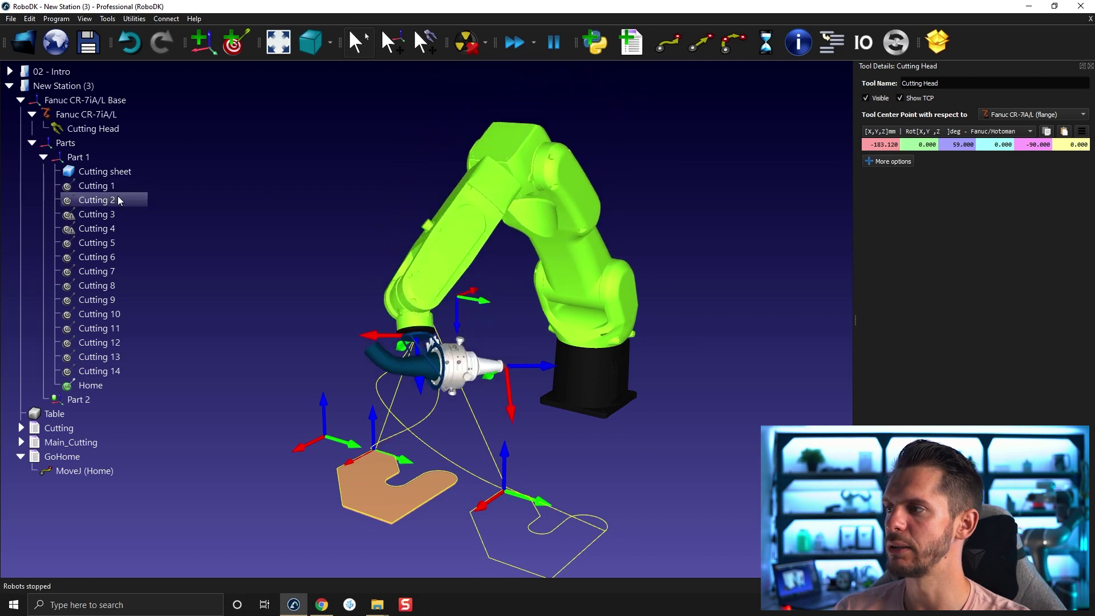
double_click(109, 198)
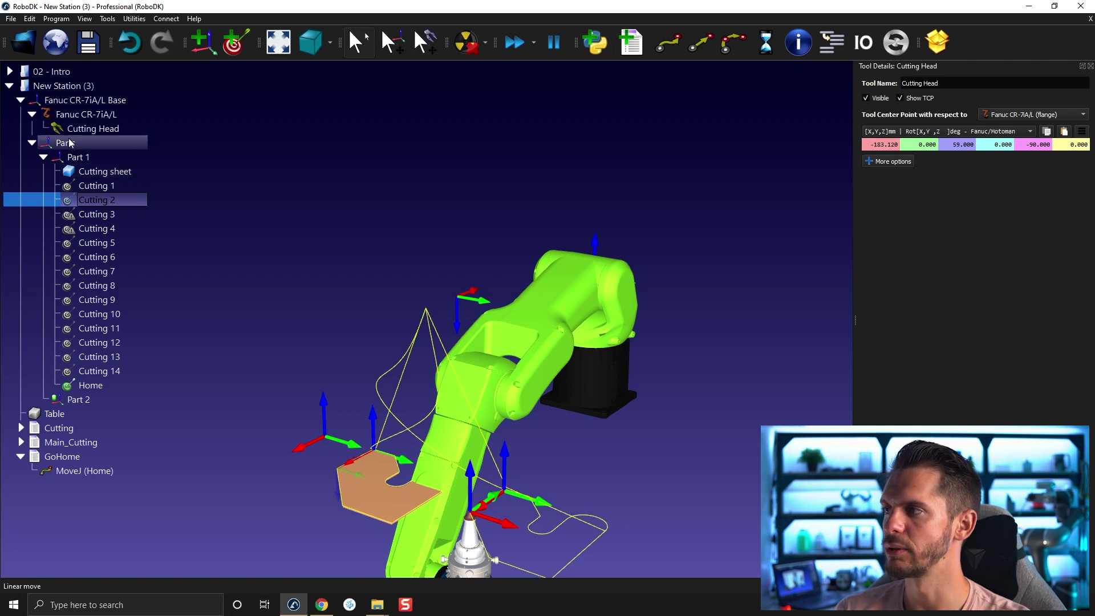
right_click(69, 130)
click(118, 185)
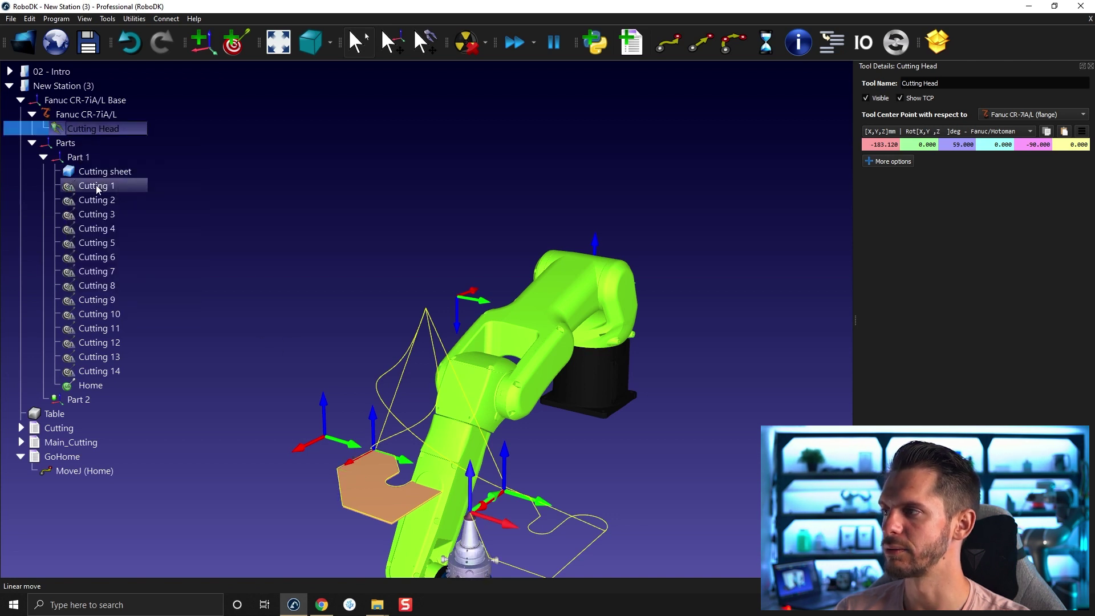
- Send the robot home, flag the Cutting 6 target and view the cutting sheet targets up close
right_click(541, 311)
click(565, 161)
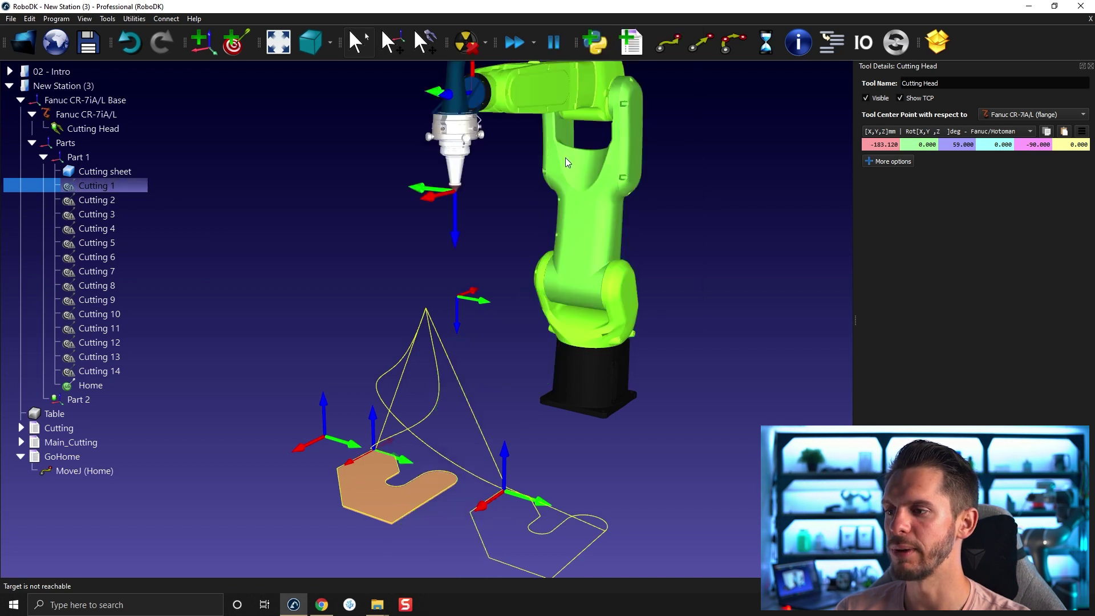
click(255, 320)
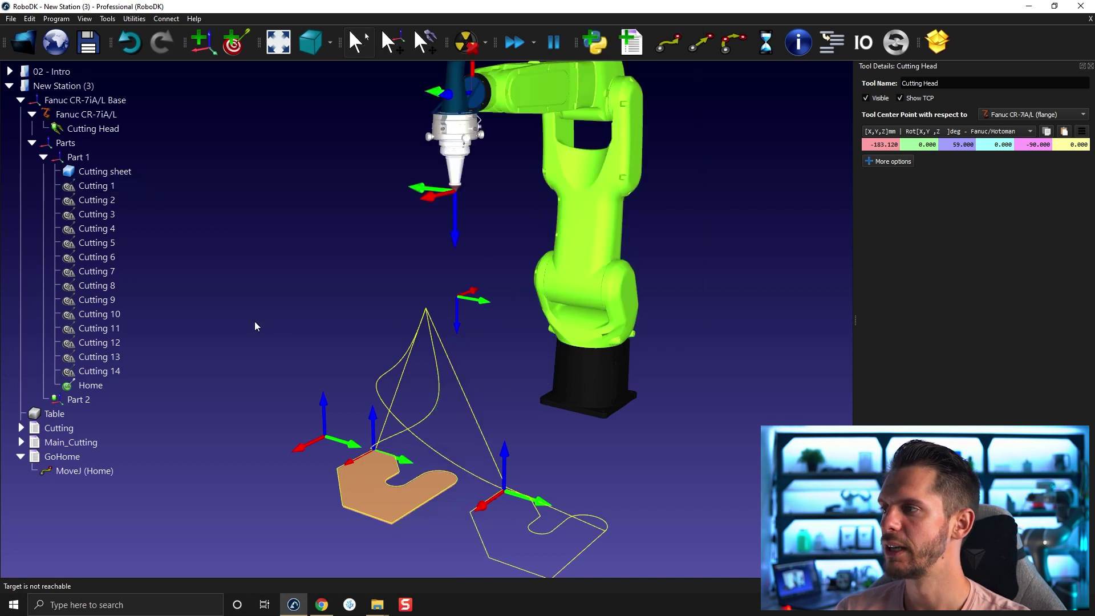
right_click(90, 254)
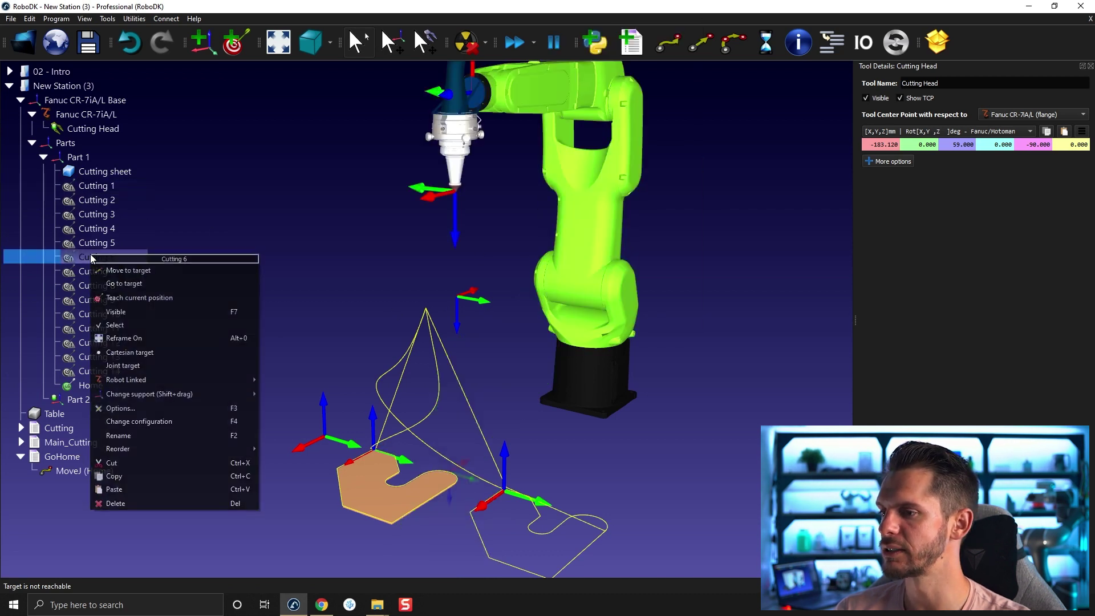
click(143, 324)
drag(486, 311, 492, 407)
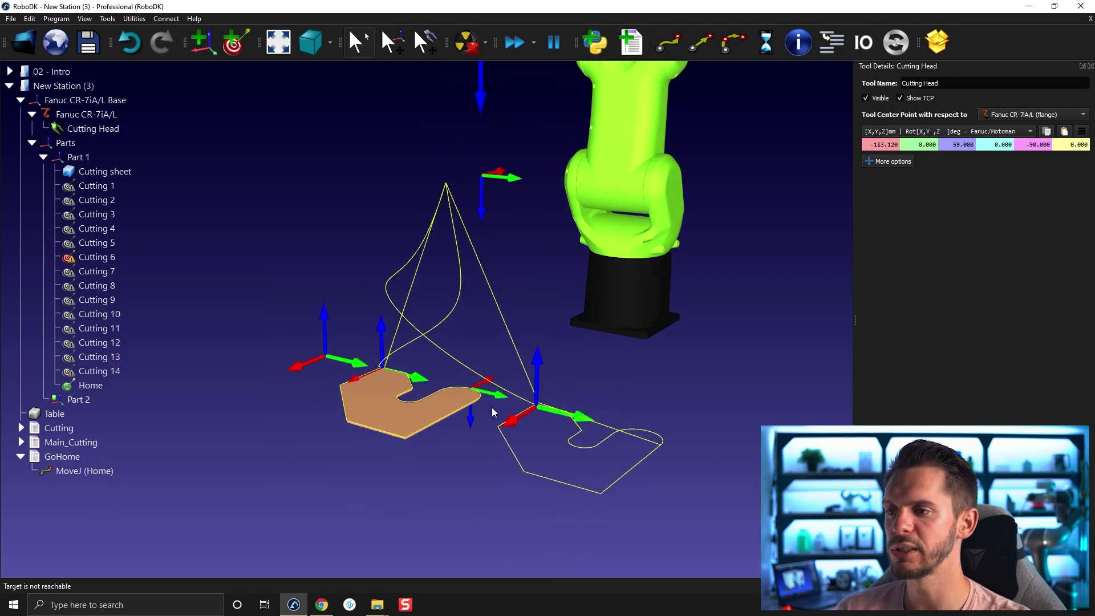
scroll(491, 407, up, 2)
scroll(484, 381, up, 3)
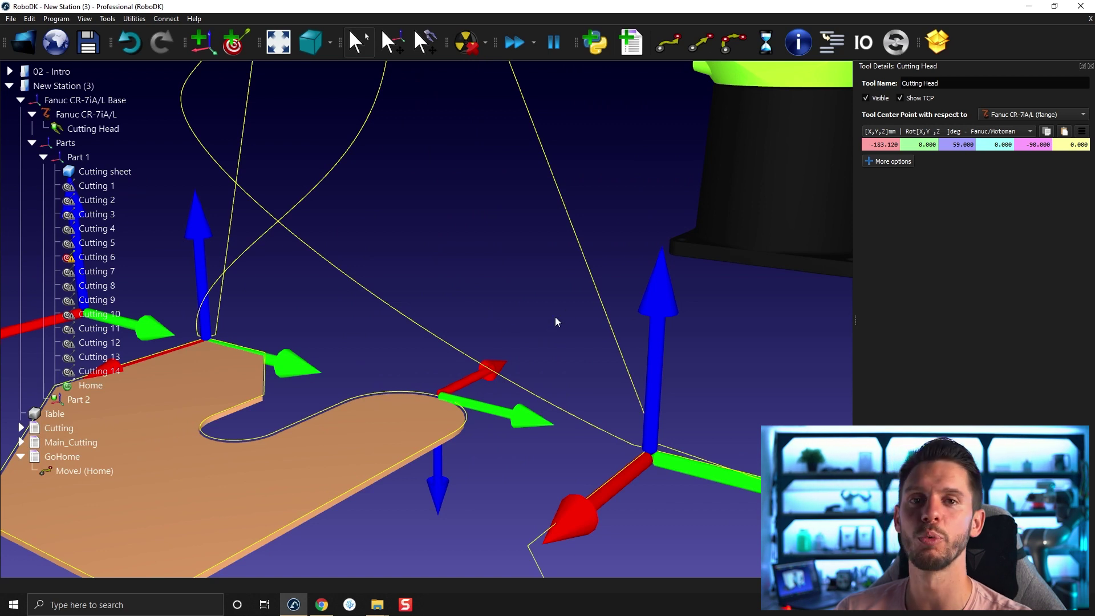
scroll(559, 302, down, 3)
scroll(558, 299, down, 1)
drag(558, 297, 416, 198)
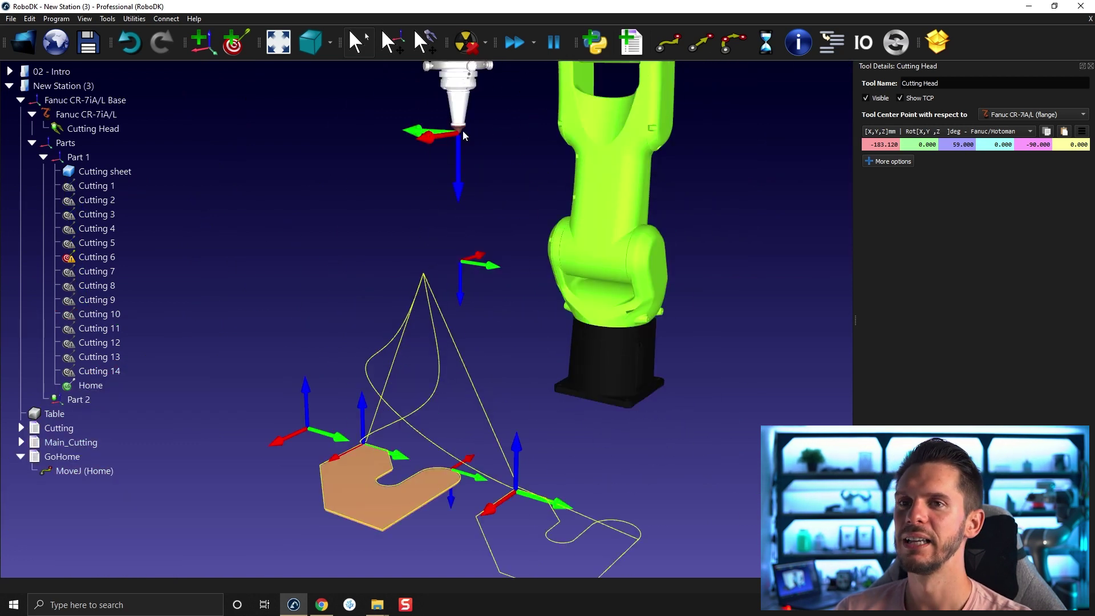
- Adjust the TCP rotations (Rx to -180) so Z points straight down out of the nozzle
double_click(1056, 145)
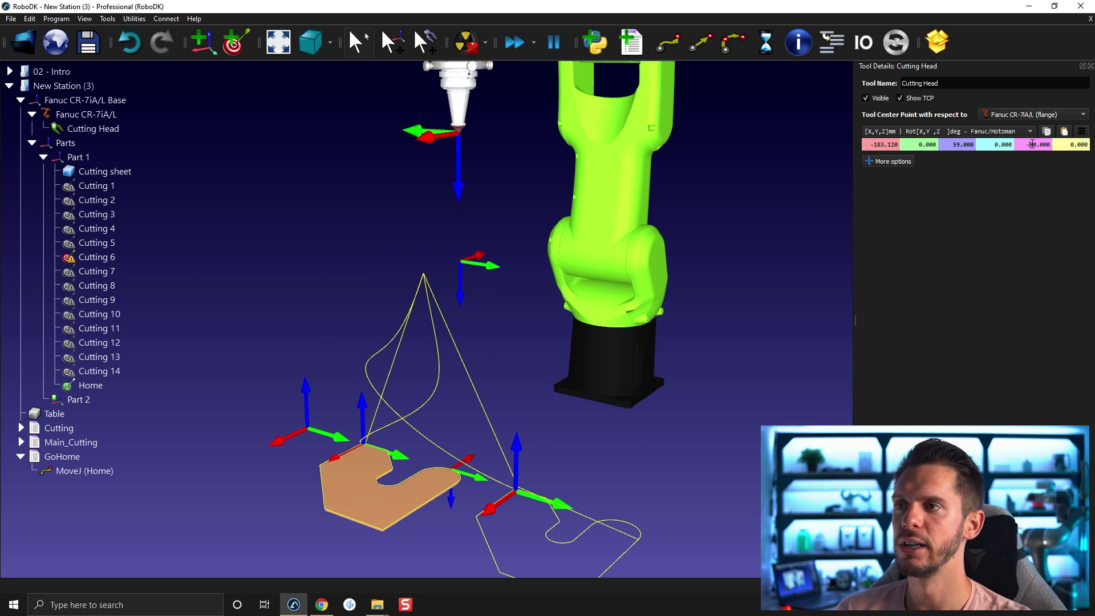
double_click(1032, 144)
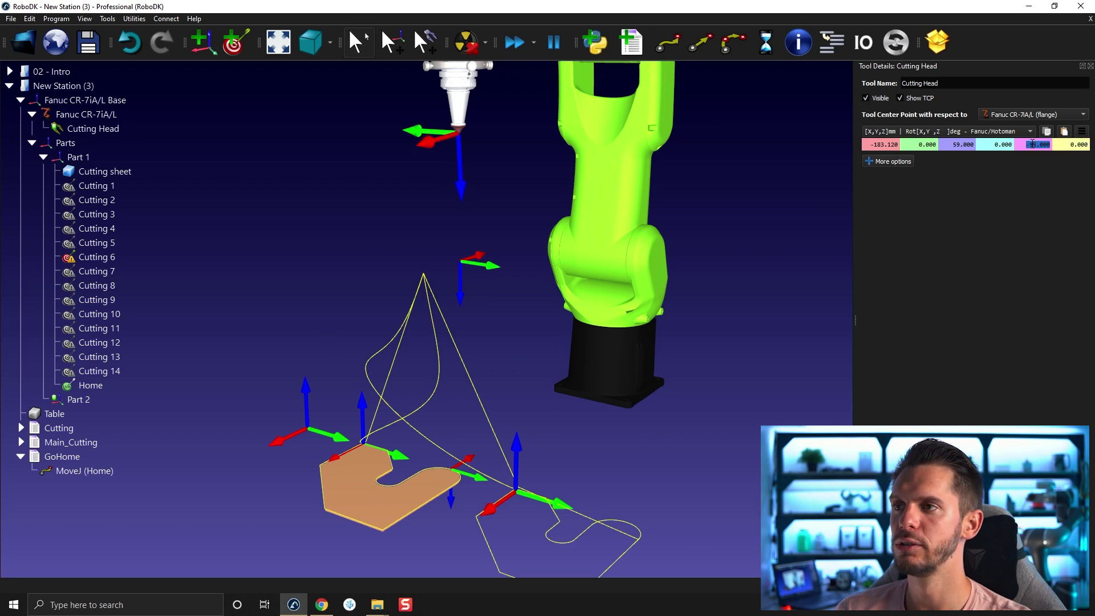
double_click(982, 145)
scroll(982, 146, down, 1)
scroll(982, 145, down, 1)
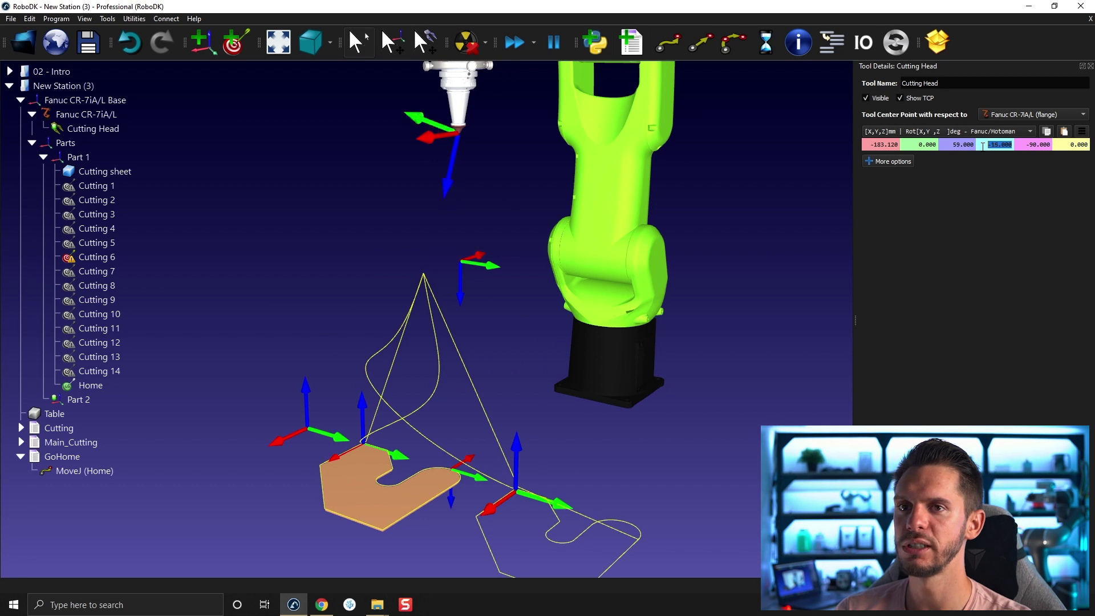
scroll(982, 146, down, 1)
scroll(981, 146, down, 1)
scroll(983, 146, down, 2)
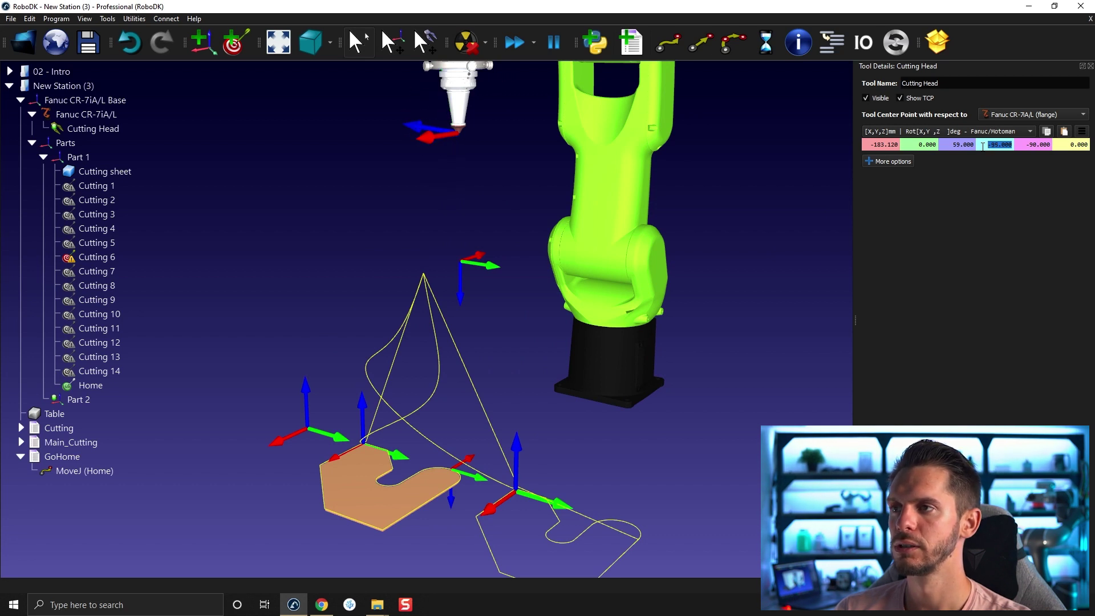
scroll(981, 145, down, 2)
scroll(983, 145, down, 1)
scroll(982, 146, down, 2)
scroll(983, 146, down, 2)
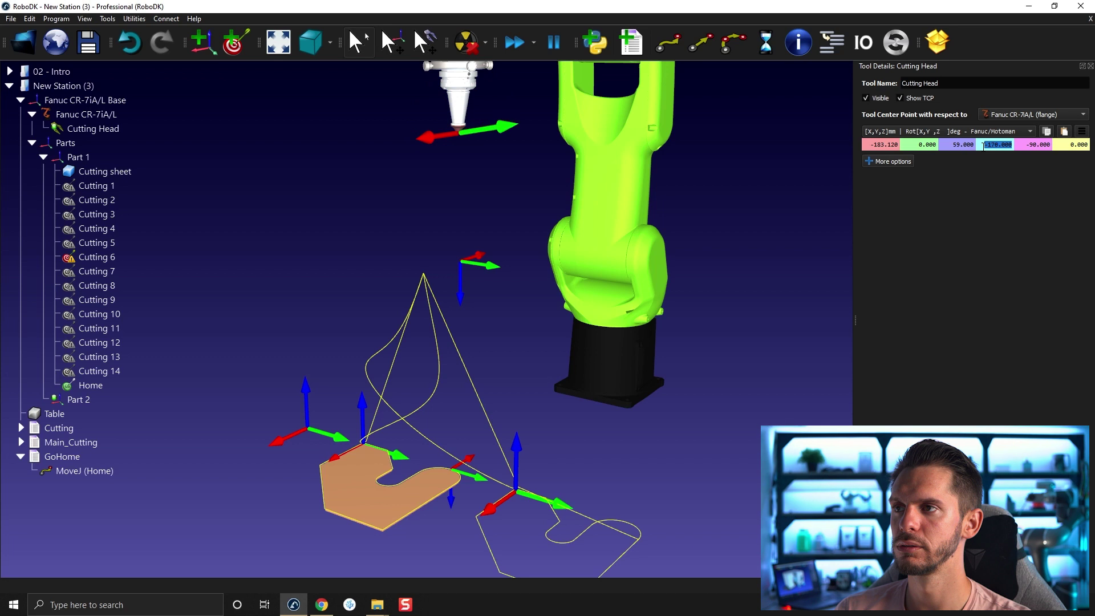
scroll(984, 145, down, 1)
scroll(984, 145, down, 1)
scroll(993, 145, down, 1)
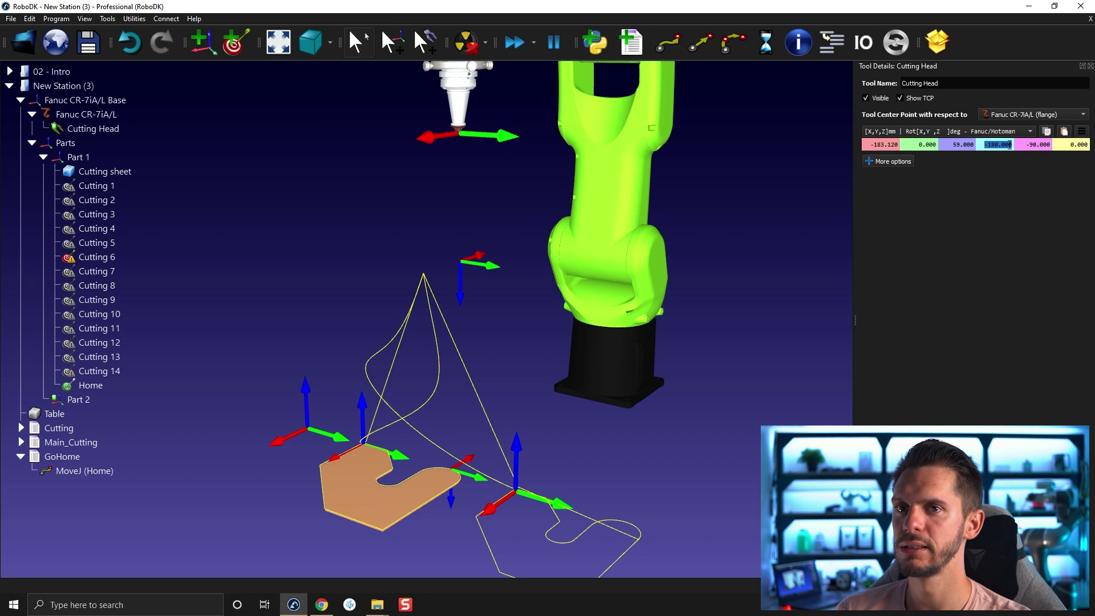
scroll(1030, 144, down, 2)
scroll(1030, 145, down, 1)
scroll(1030, 145, down, 1)
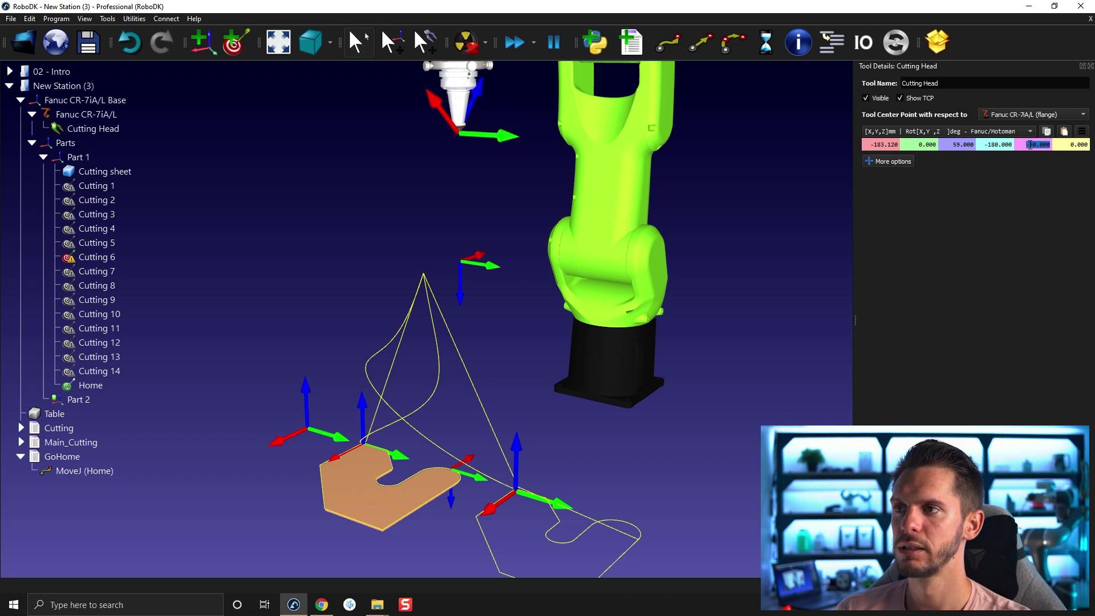
scroll(1030, 145, down, 2)
scroll(1030, 145, down, 1)
scroll(1030, 145, down, 1)
scroll(1030, 145, down, 1)
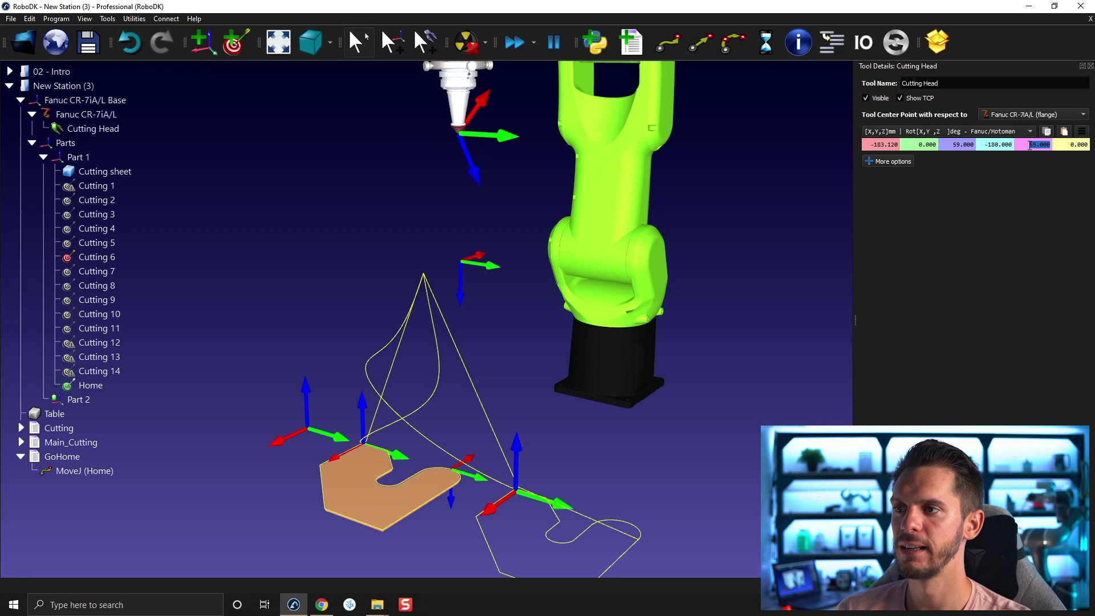
scroll(1031, 144, down, 2)
text(90.000)
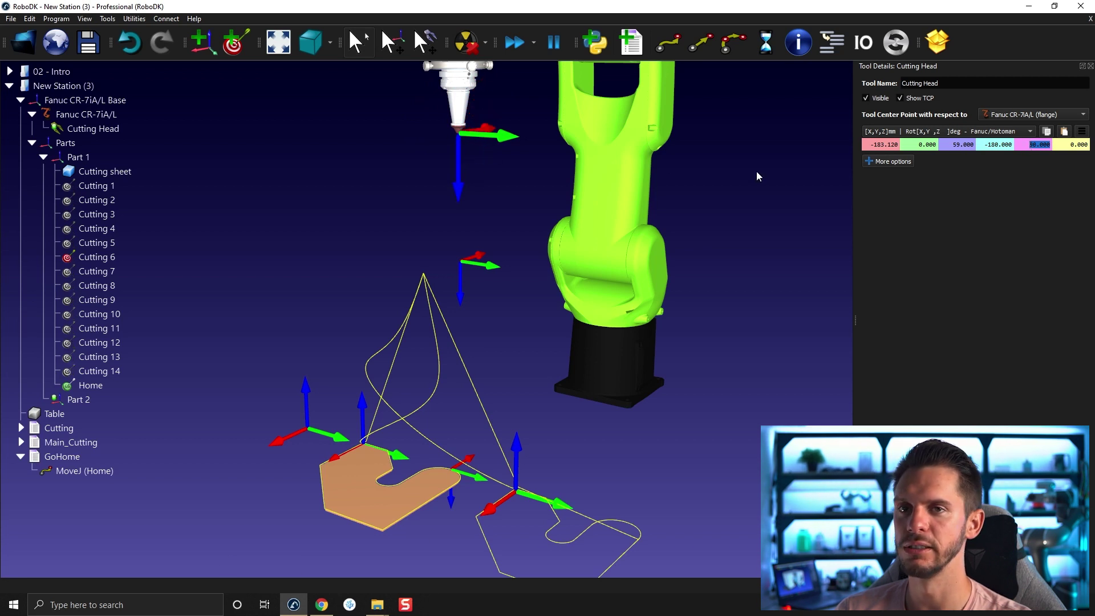
click(1089, 66)
- Hide the robot flange frame and the Cutting 6 target frame
drag(616, 311, 546, 308)
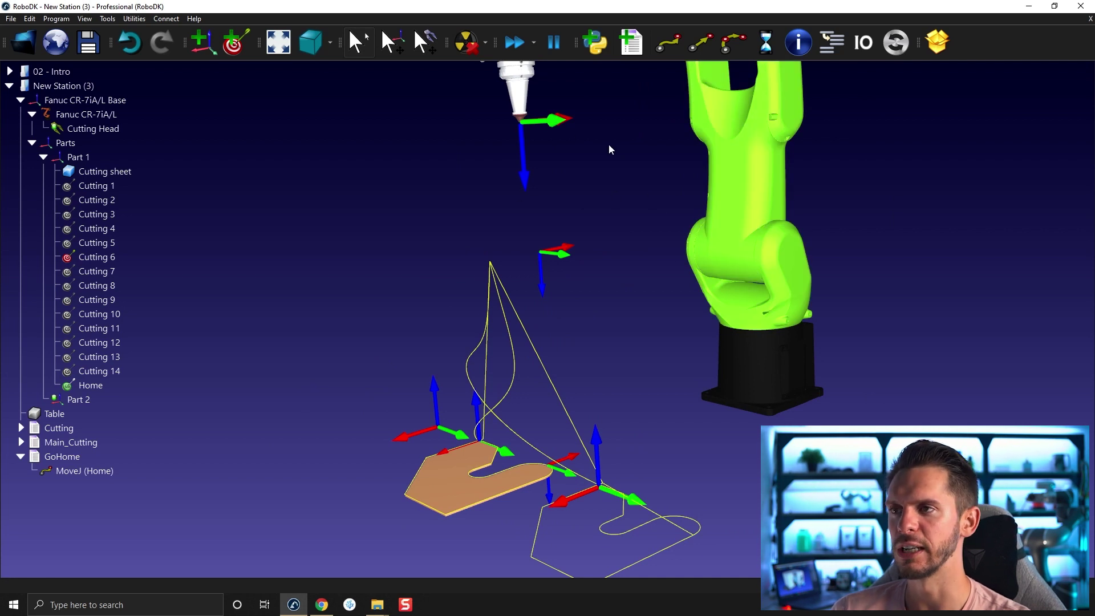
scroll(484, 185, down, 2)
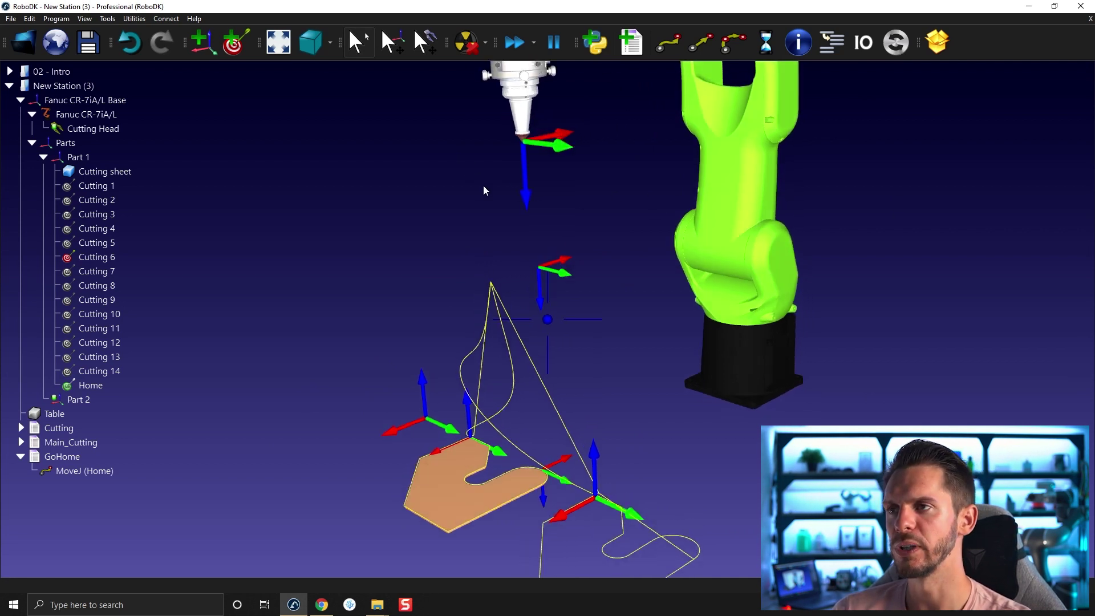
scroll(490, 230, down, 3)
right_click(621, 135)
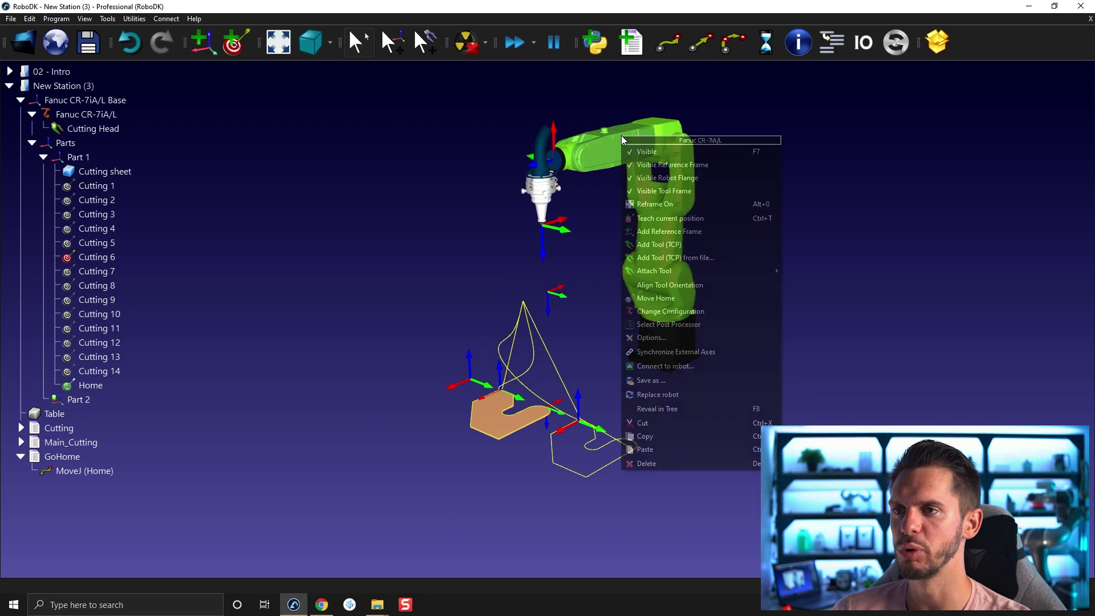
click(630, 178)
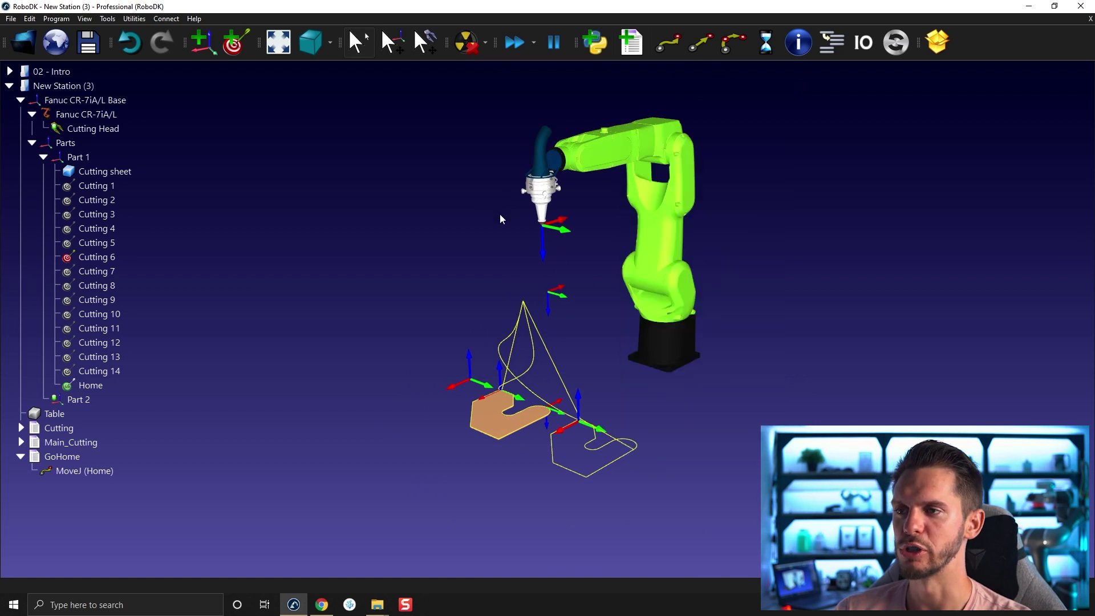
middle_drag(500, 214, 393, 251)
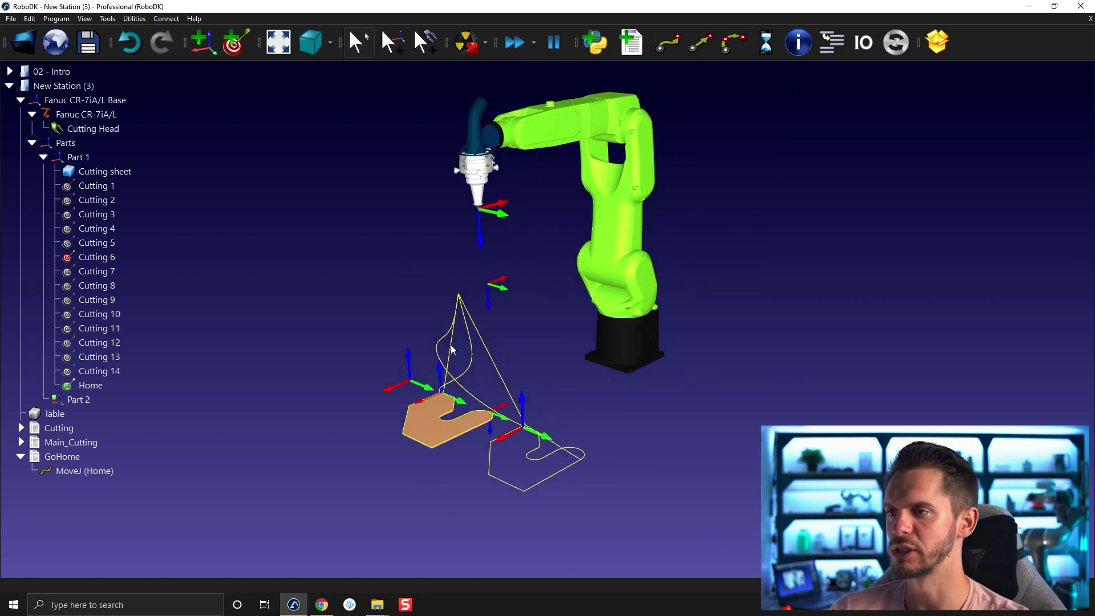
right_click(129, 258)
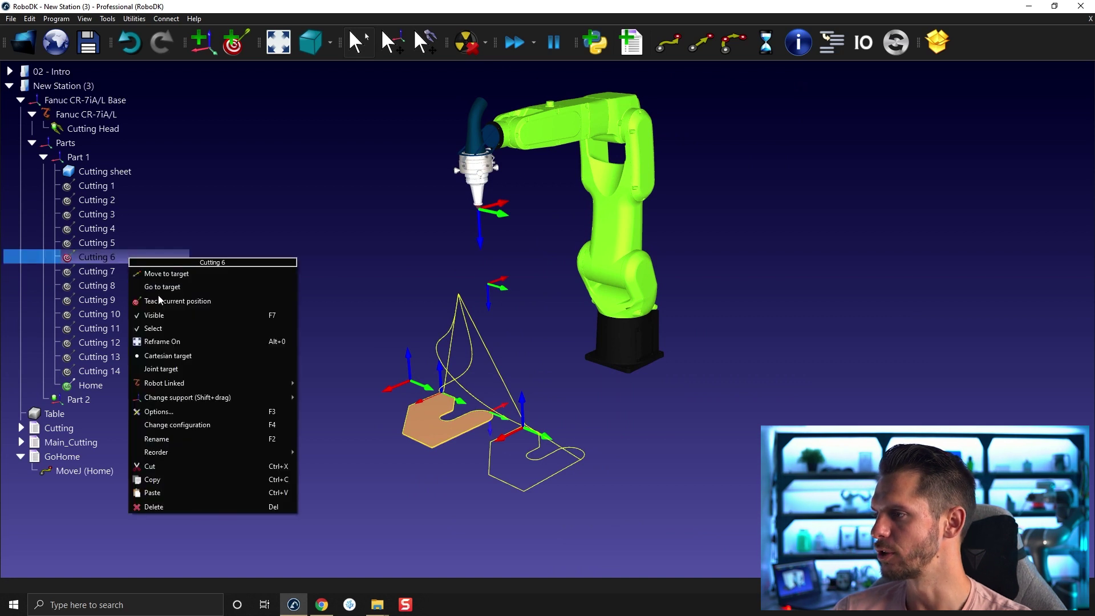
click(166, 315)
- Show name labels with '/' and bring up the Home target's properties
middle_drag(371, 375, 484, 363)
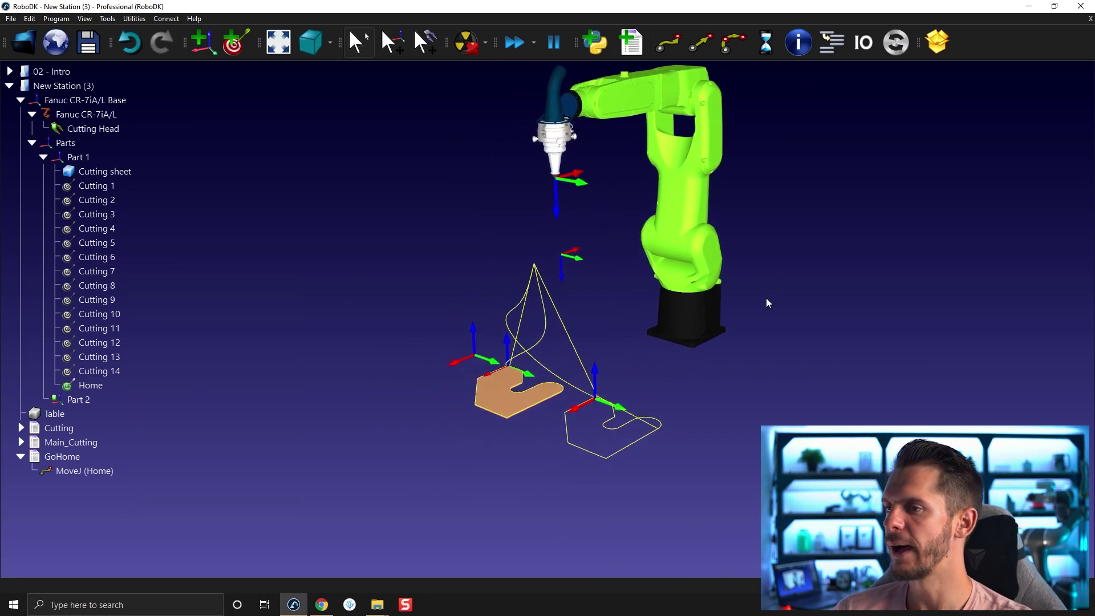
middle_drag(591, 319, 482, 322)
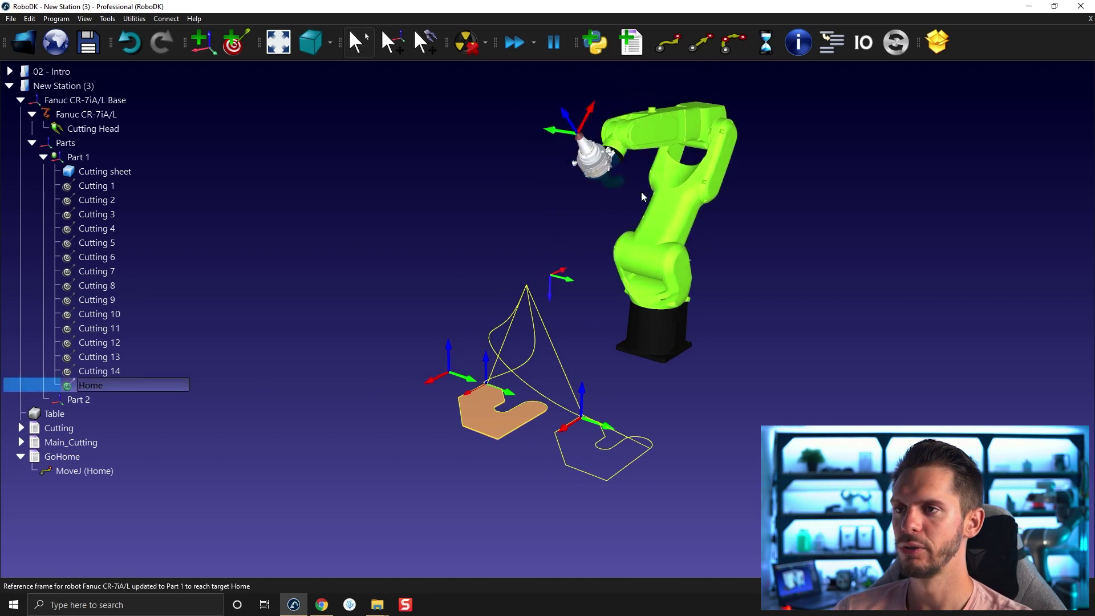
drag(599, 148, 633, 113)
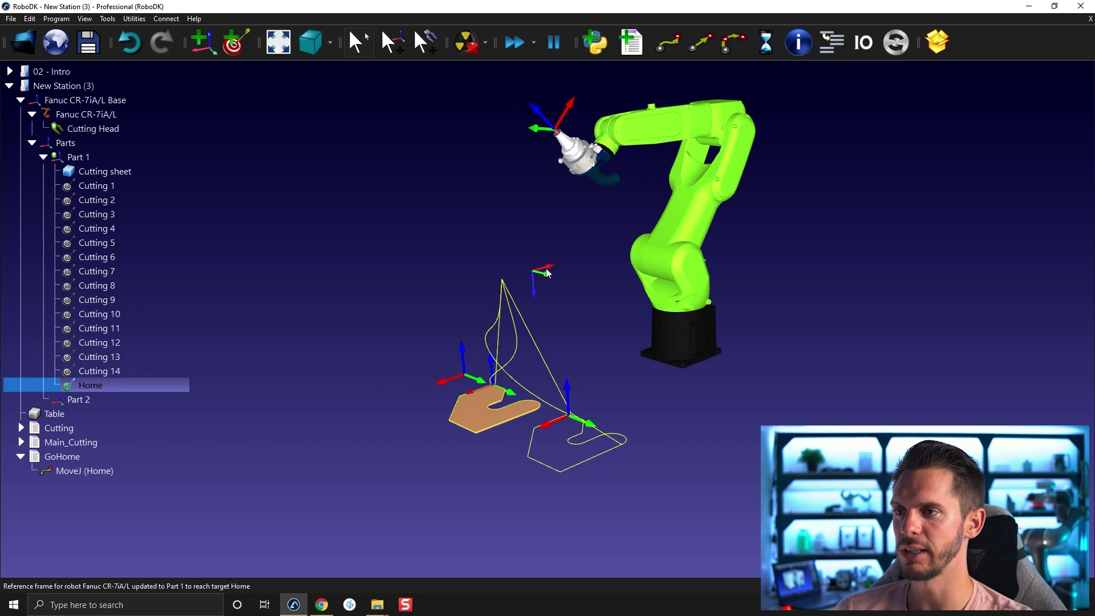
key(/)
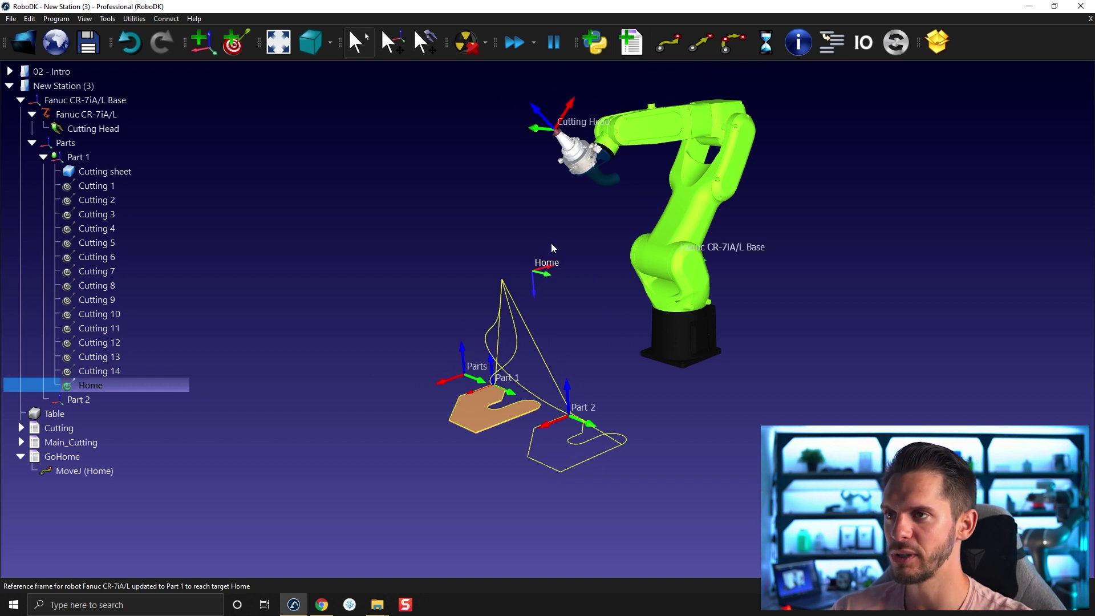
double_click(129, 385)
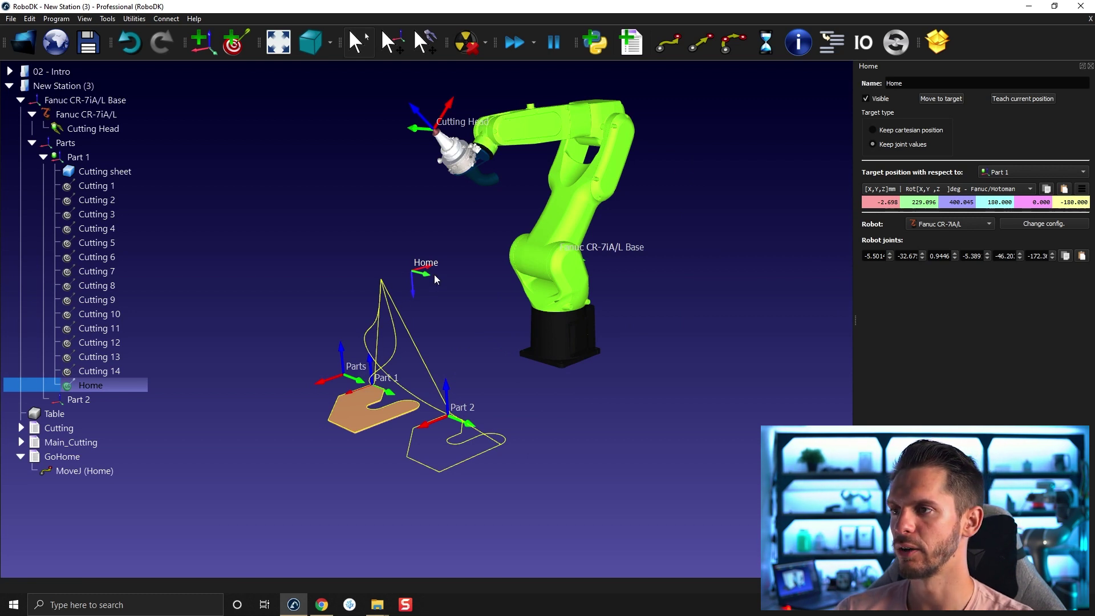
- Move the robot so the cutting head points down above the part
click(1092, 69)
right_click(638, 133)
click(697, 291)
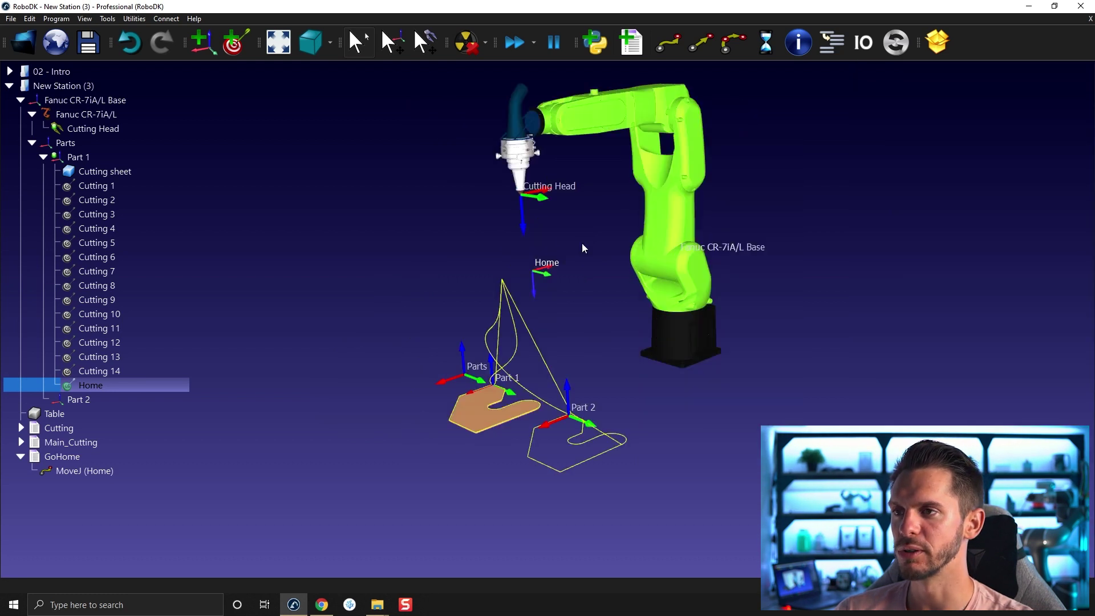
alt+drag(537, 213, 550, 275)
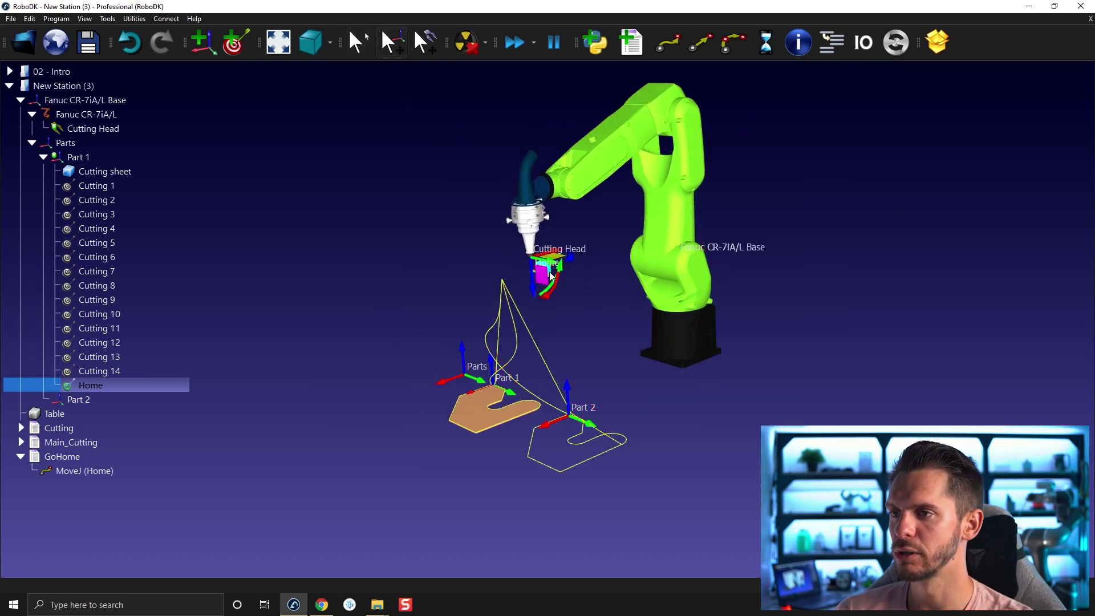
alt+drag(550, 275, 537, 272)
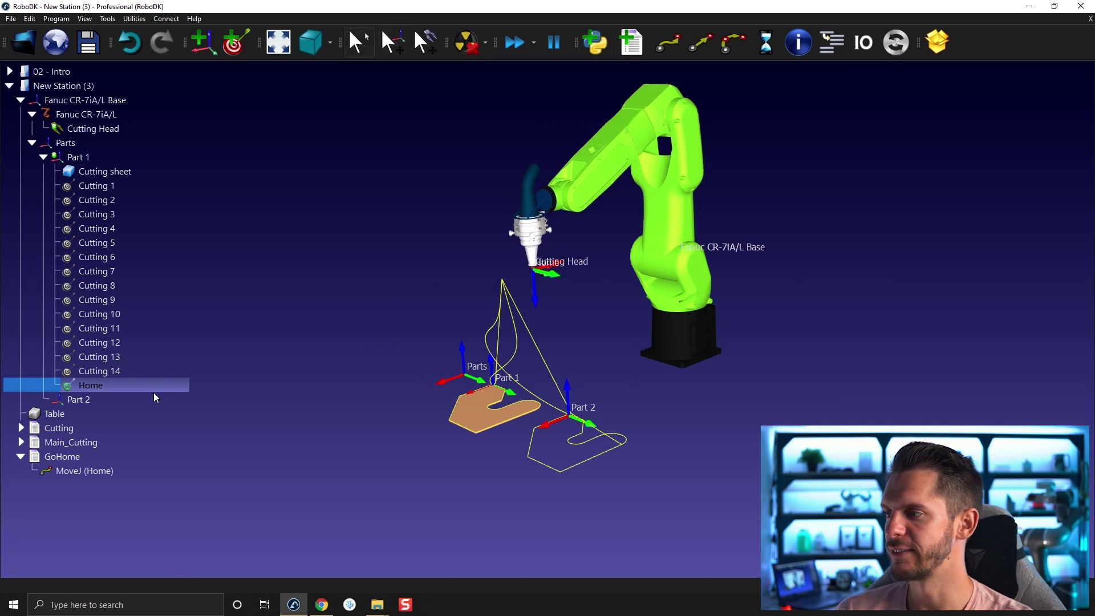
- Teach the robot's current pose to the Home target
right_click(135, 386)
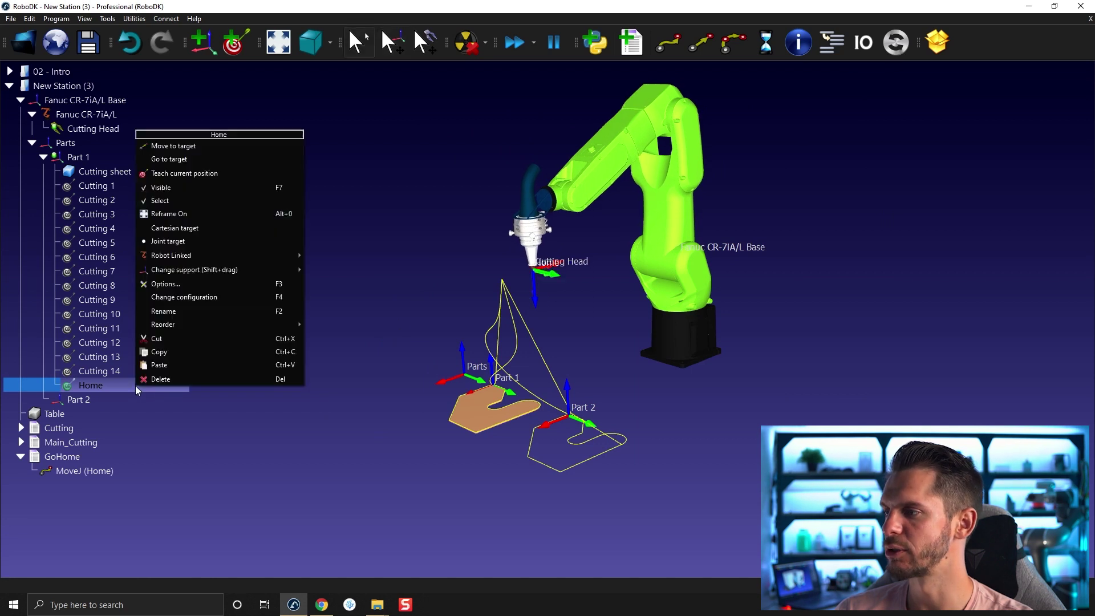
click(263, 168)
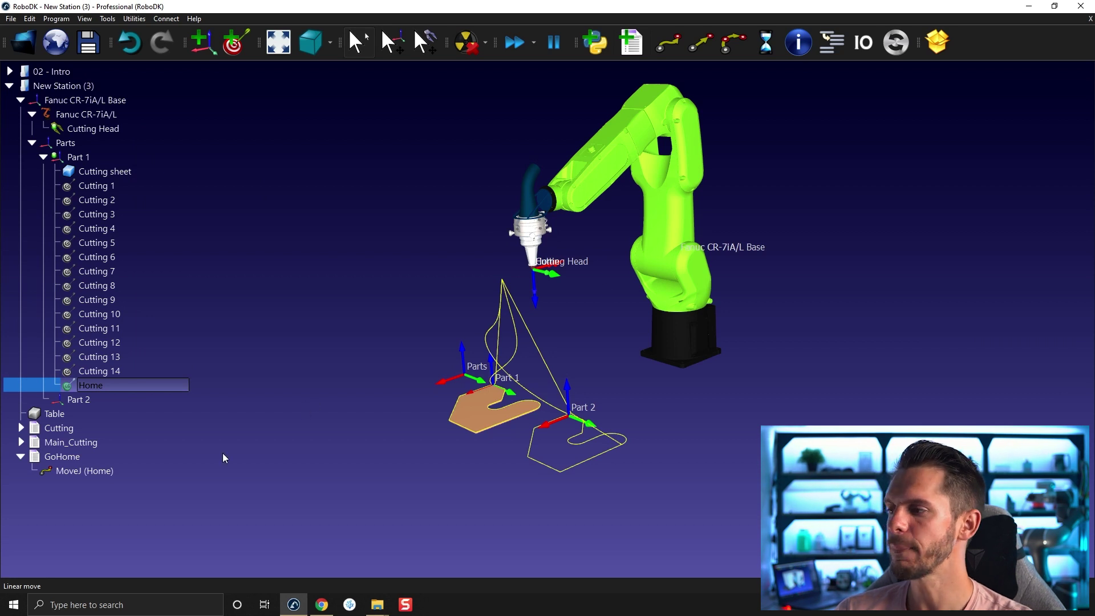
drag(394, 383, 475, 326)
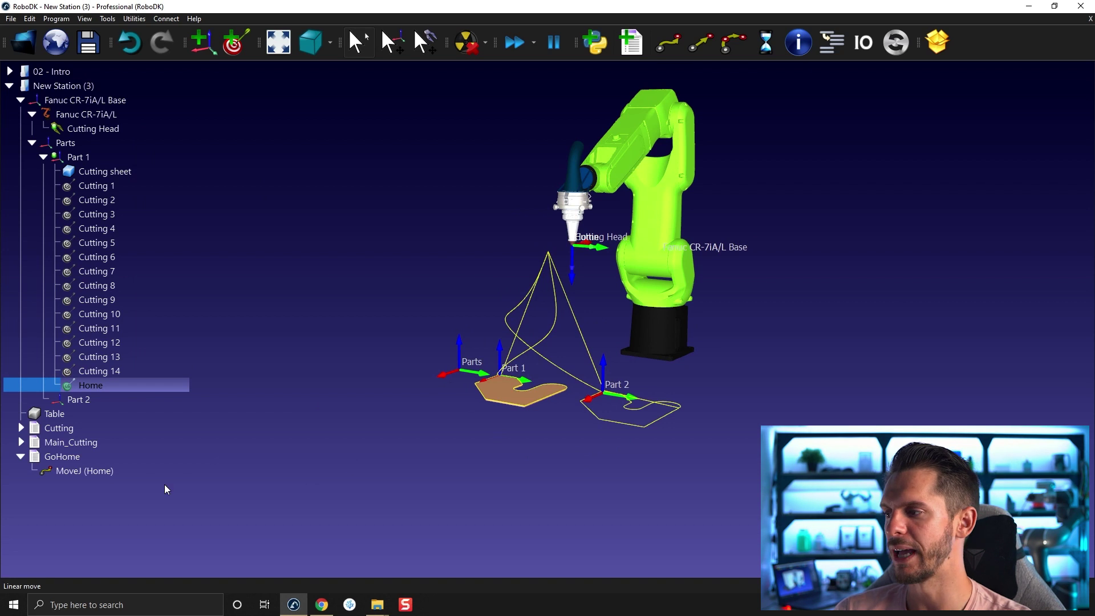
- Run Main_Cutting, dismiss the 180° rotation warning and expand its steps
double_click(76, 439)
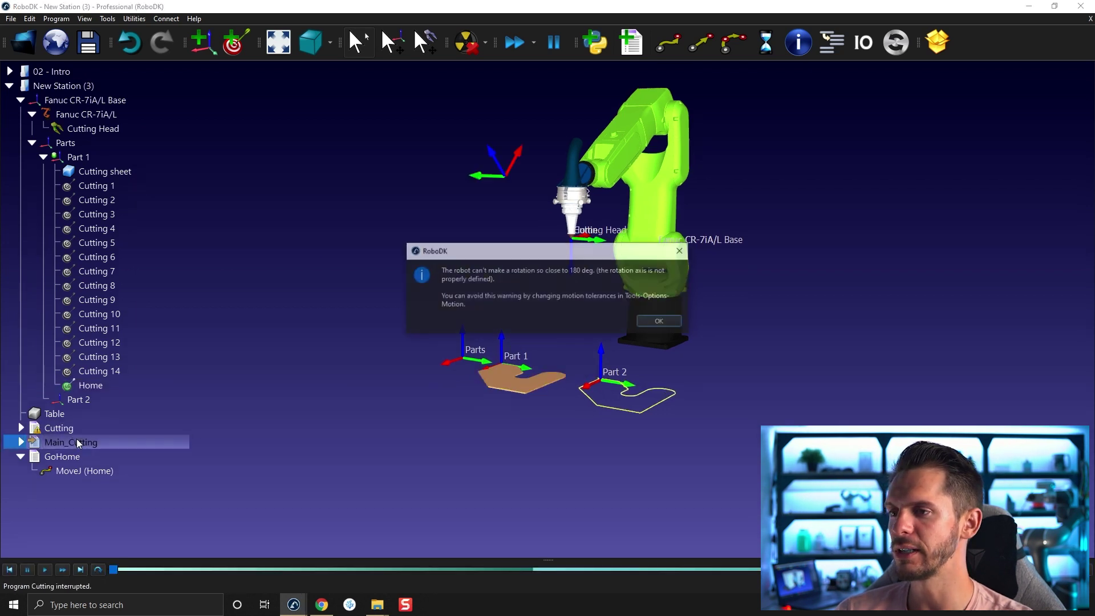
click(661, 321)
drag(563, 294, 494, 306)
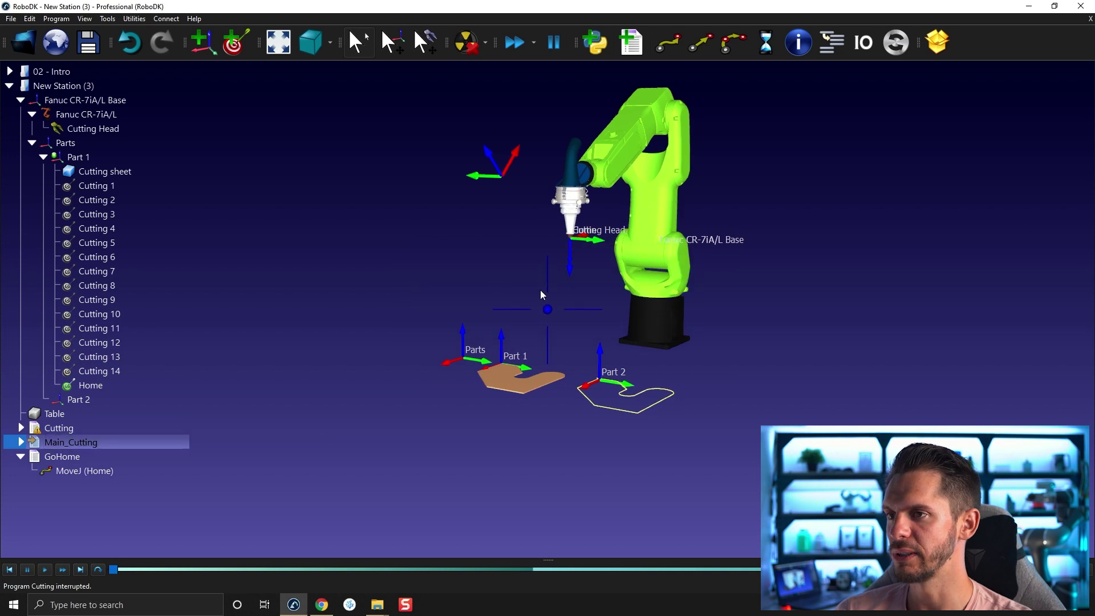
click(22, 443)
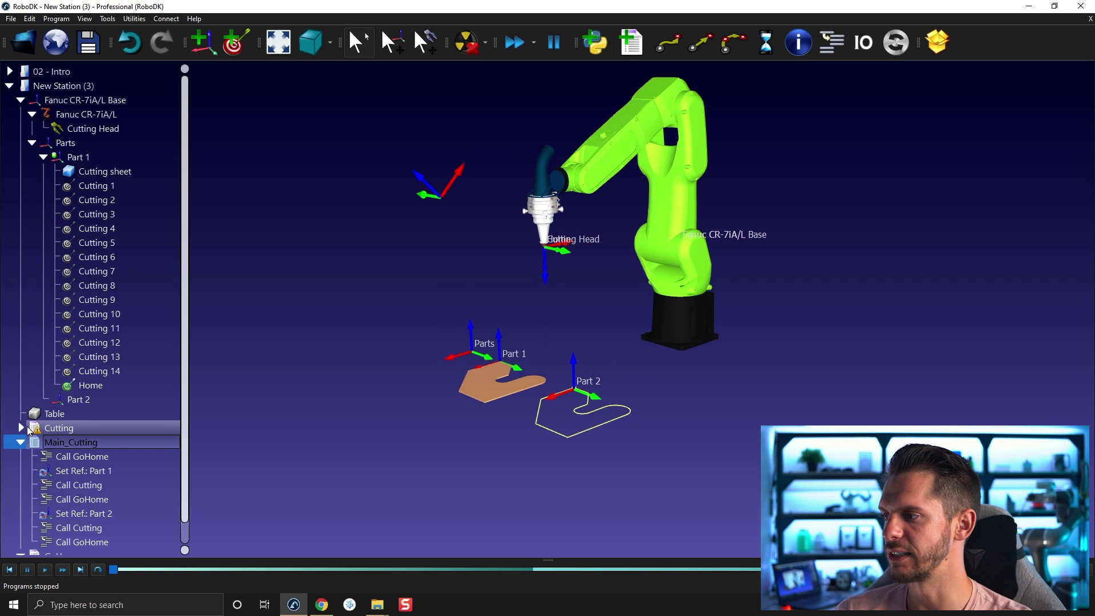
- Move the robot to the Cutting 13 target and dismiss its rotation warning
click(28, 429)
scroll(27, 419, down, 2)
double_click(85, 374)
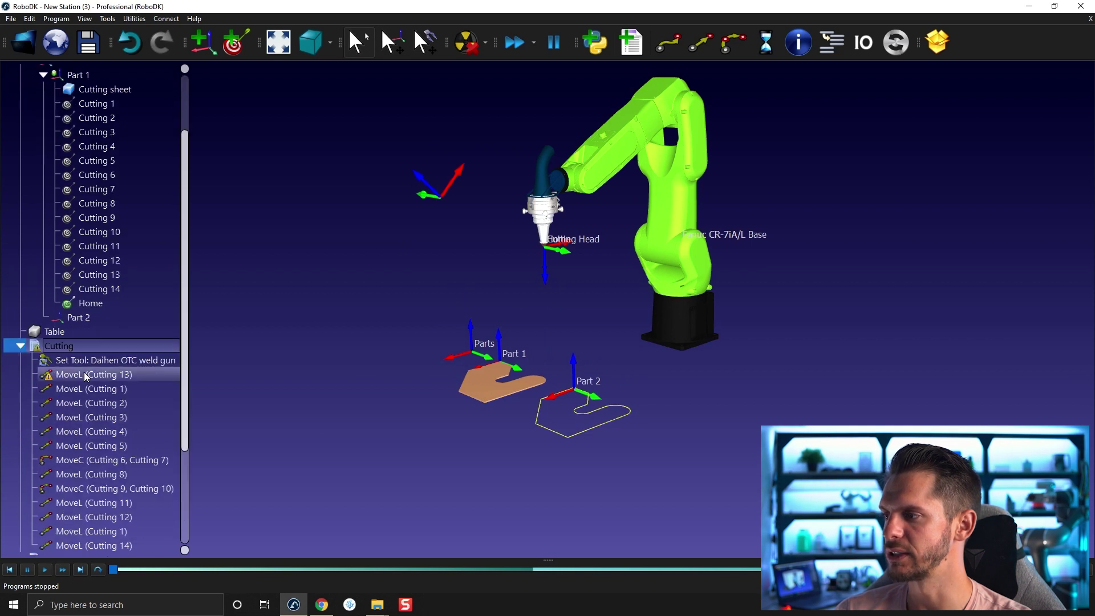
click(640, 324)
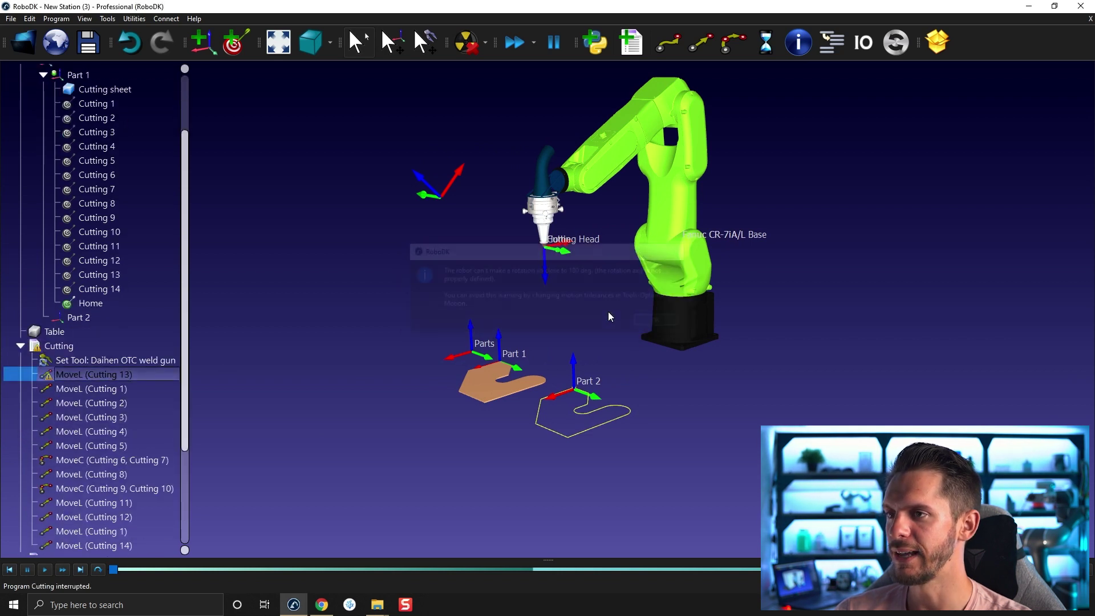
mouse_move(451, 305)
mouse_down()
mouse_move(531, 300)
mouse_move(548, 325)
mouse_up()
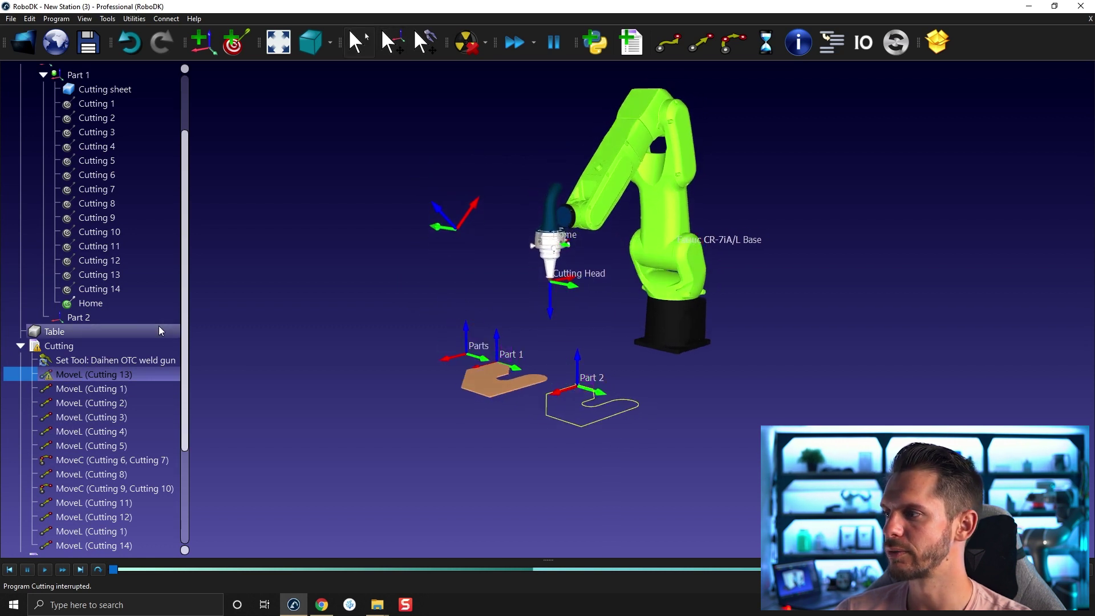
- Move the robot to Home and then to Cutting 13, which triggers the 180° rotation warning
right_click(134, 306)
click(172, 346)
double_click(121, 374)
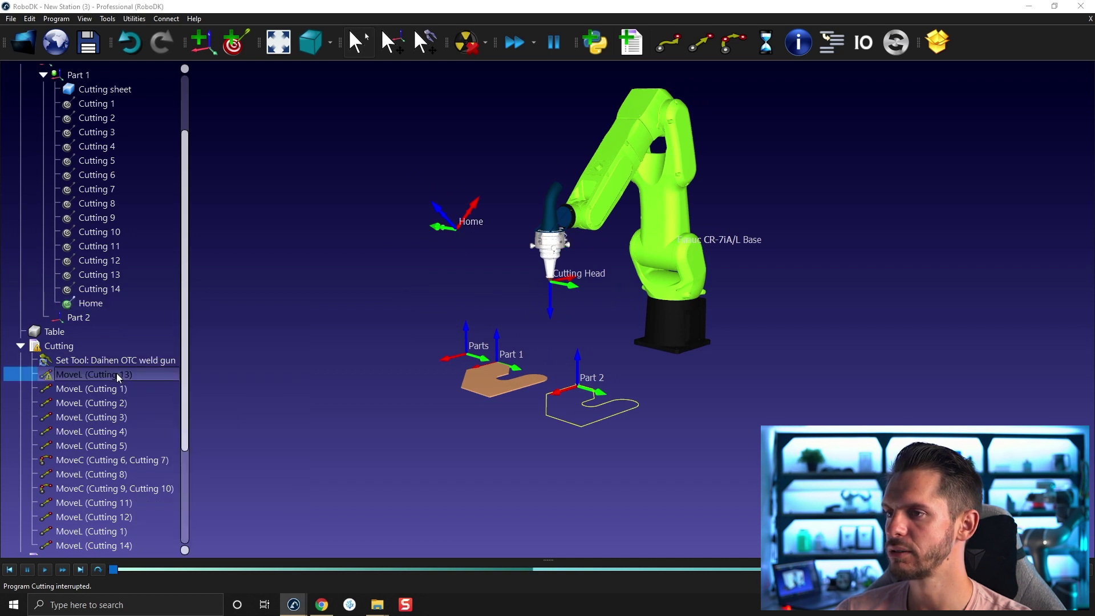
click(661, 322)
drag(618, 320, 602, 326)
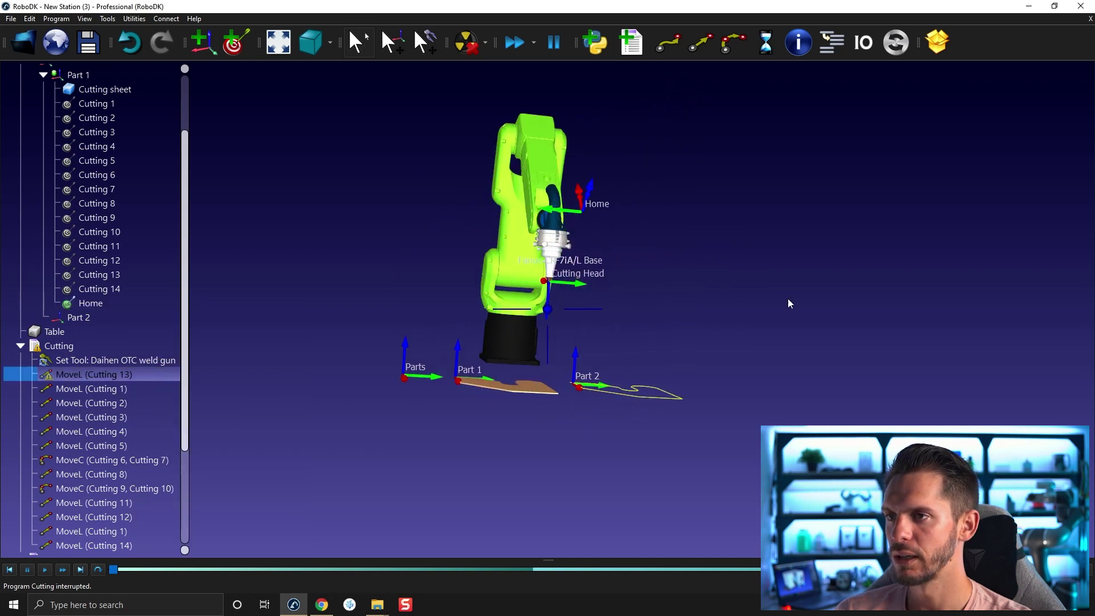
scroll(554, 301, up, 2)
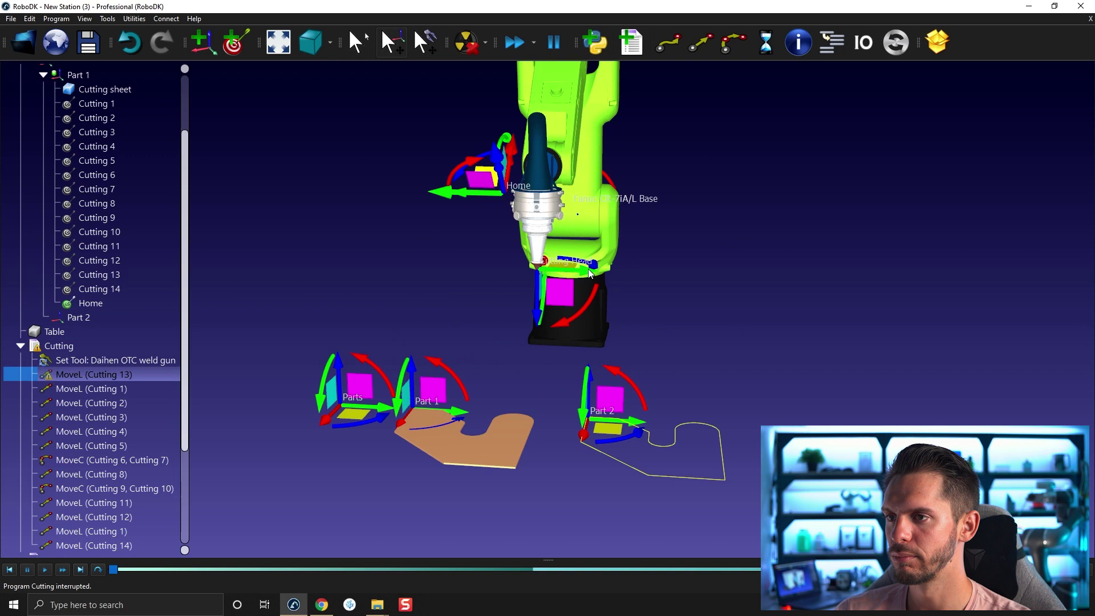
- Jog the cutting head to a reoriented pose and return the robot to the Home position
mouse_move(547, 270)
alt+mouse_down()
mouse_move(517, 271)
mouse_move(537, 270)
alt+mouse_up()
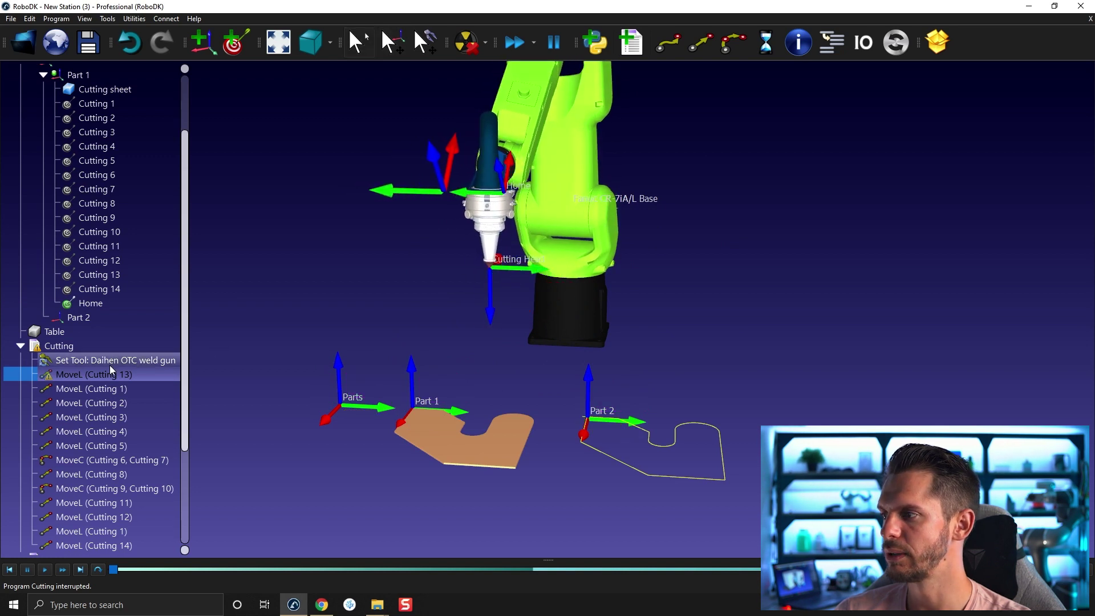
right_click(105, 299)
click(124, 340)
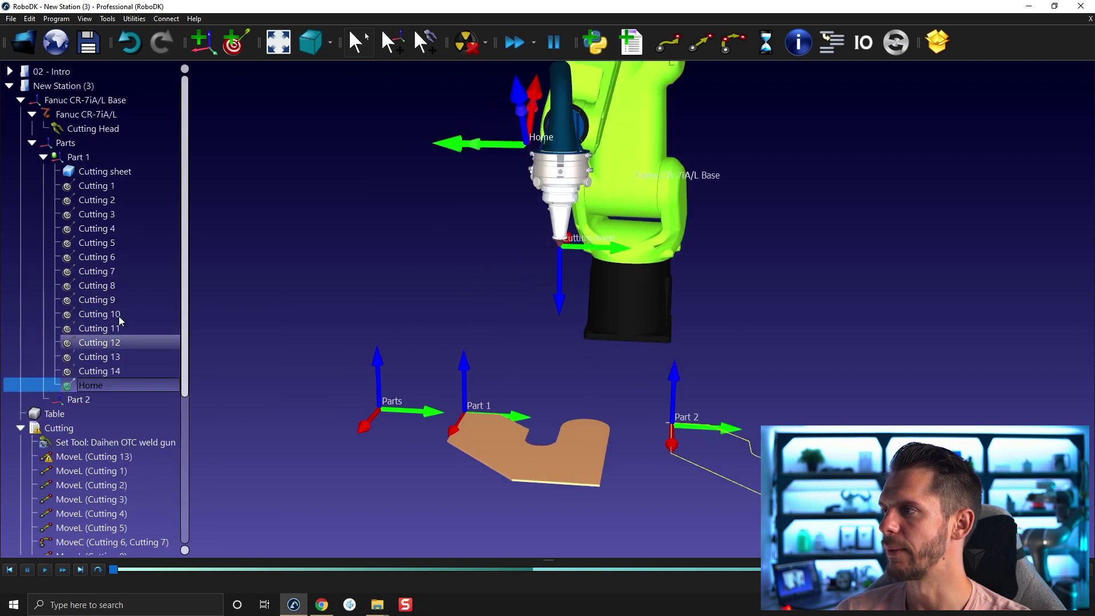
right_click(122, 131)
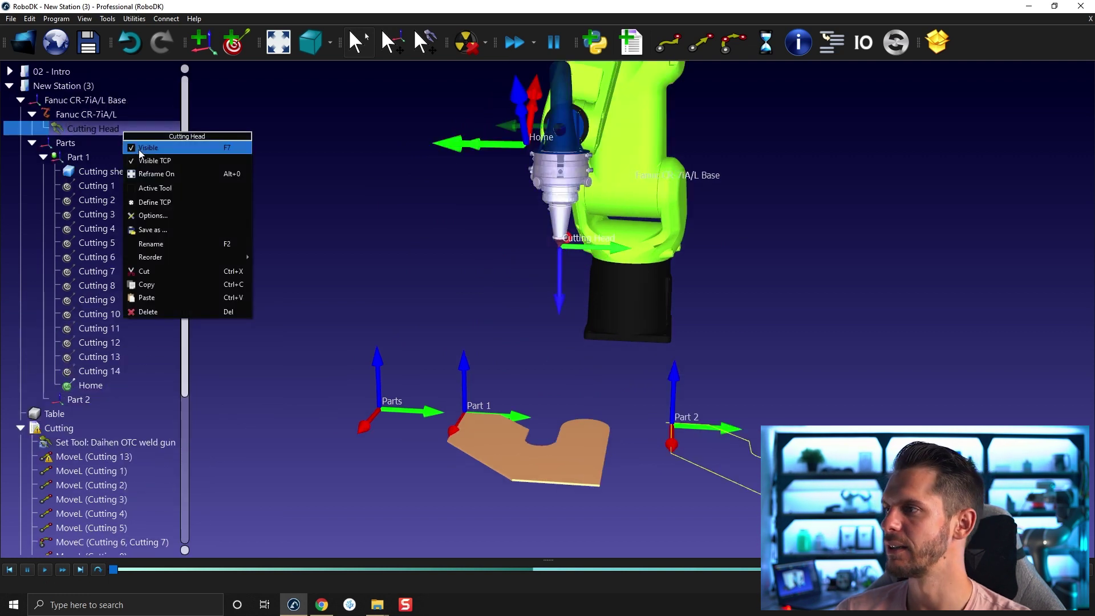
click(89, 126)
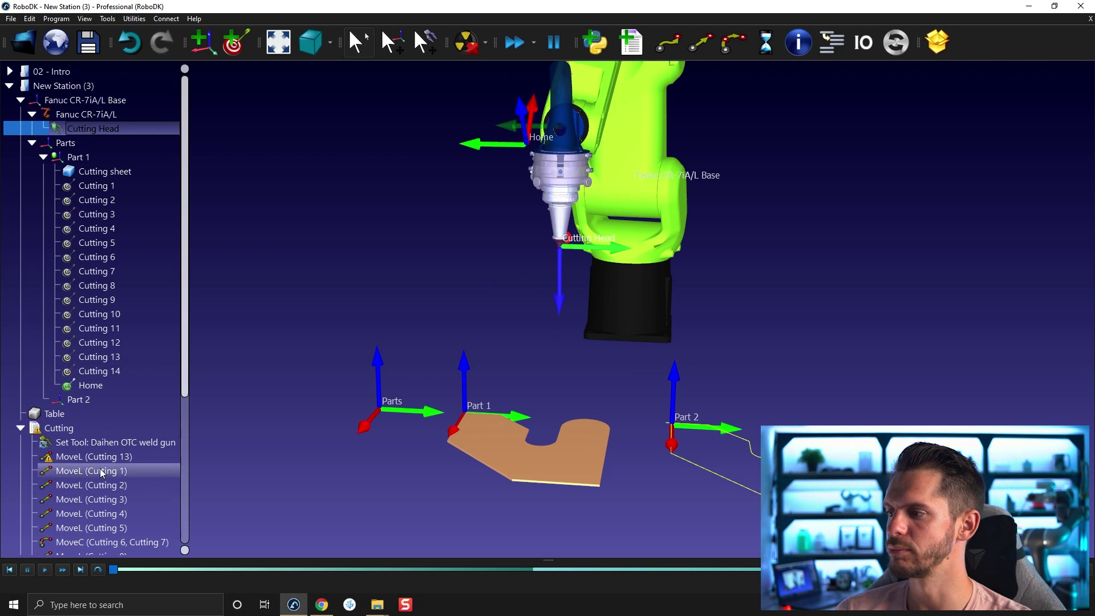
- Teach Home at the robot's current pose and move to Cutting 13 and Cutting 1 without the warning
right_click(107, 379)
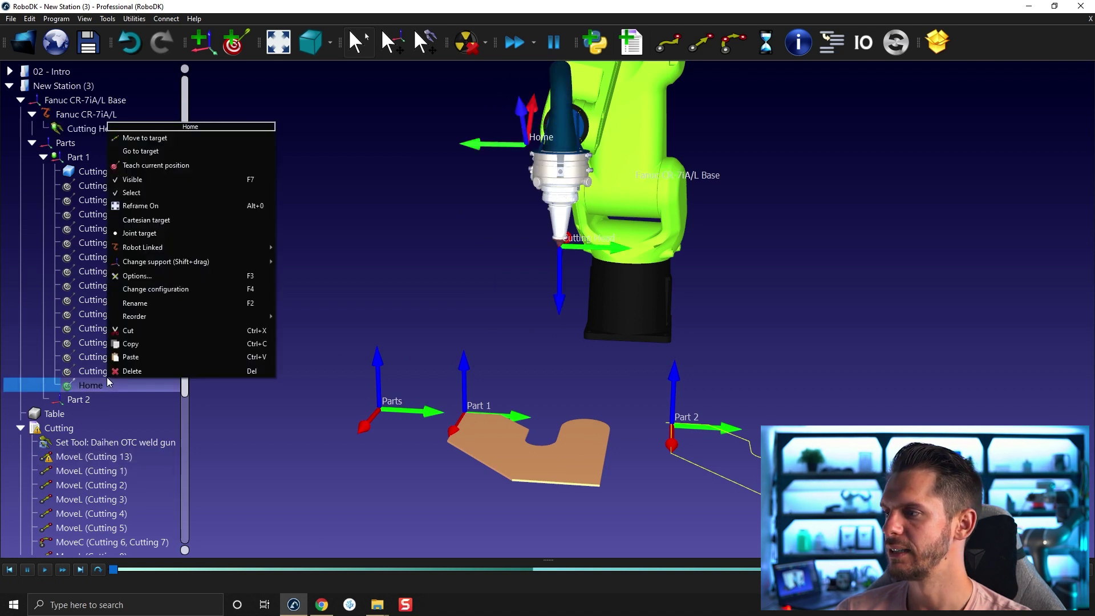
click(175, 165)
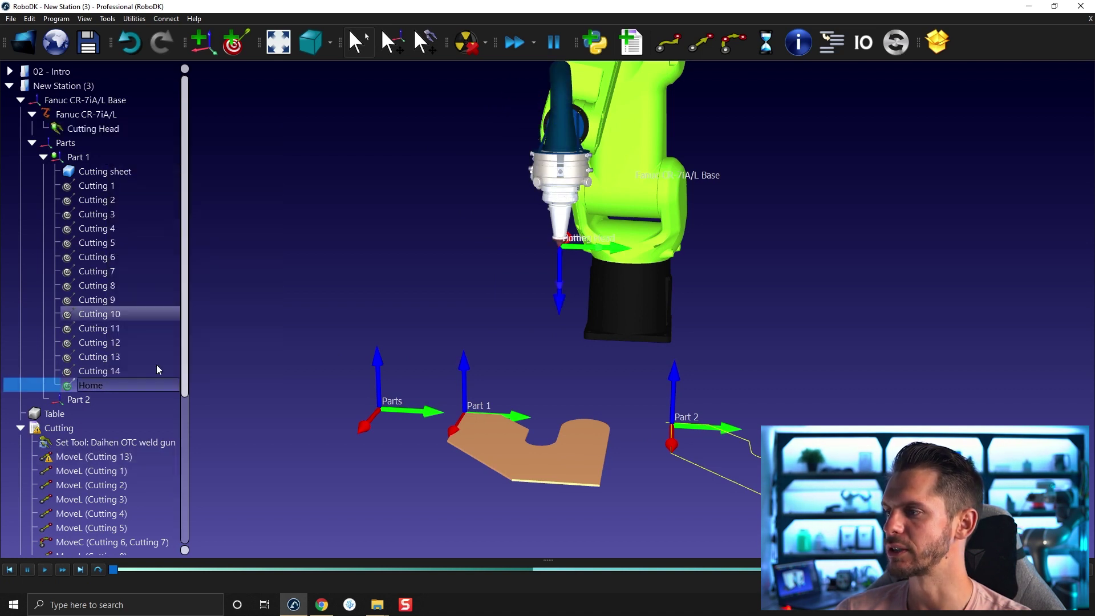
double_click(114, 457)
double_click(113, 470)
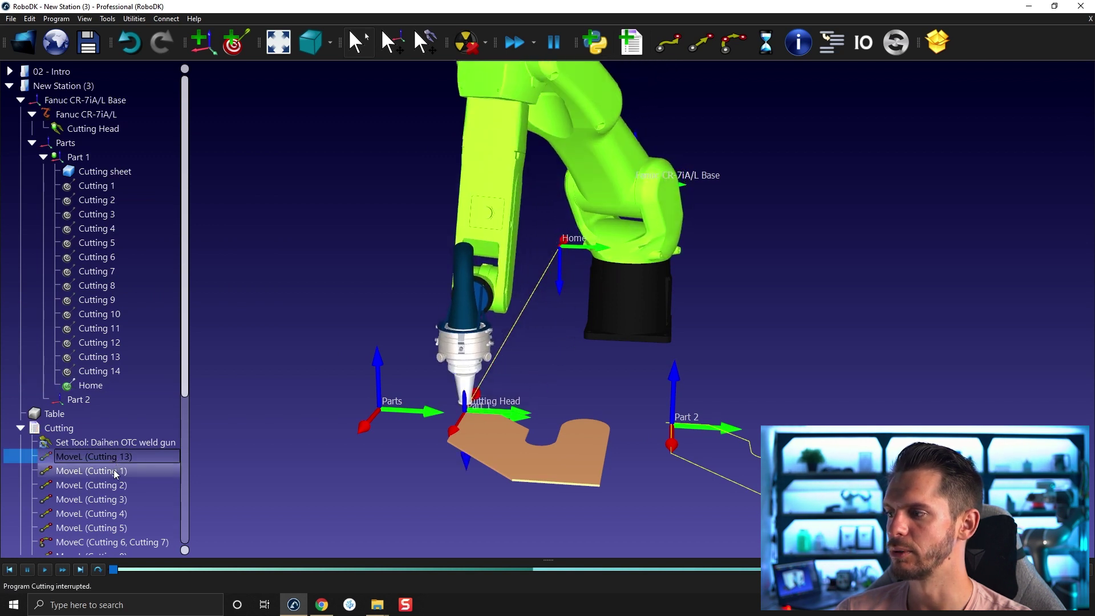
- Step the robot through the Cutting 2 and Cutting 3 targets
click(106, 483)
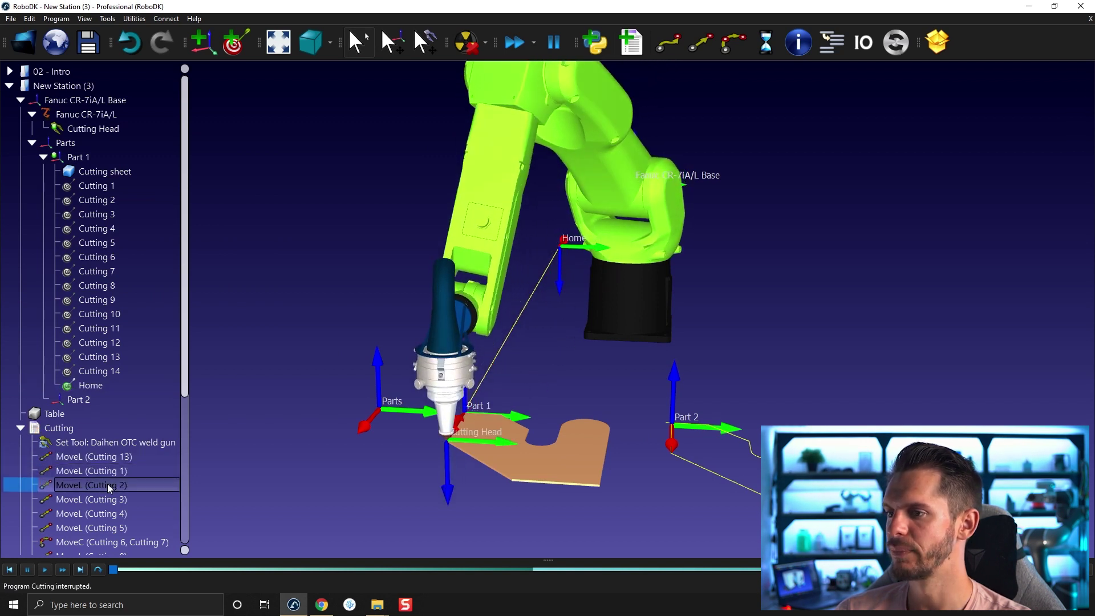
double_click(108, 498)
scroll(505, 400, down, 3)
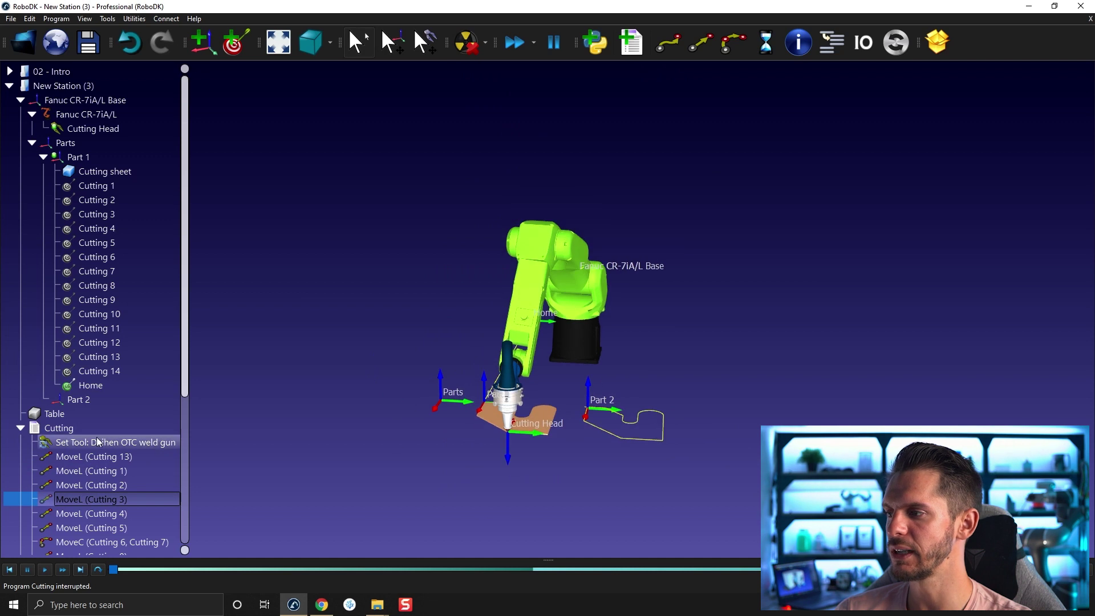
click(20, 427)
- Run Main_Cutting, which stops on the 180° rotation warning
double_click(80, 443)
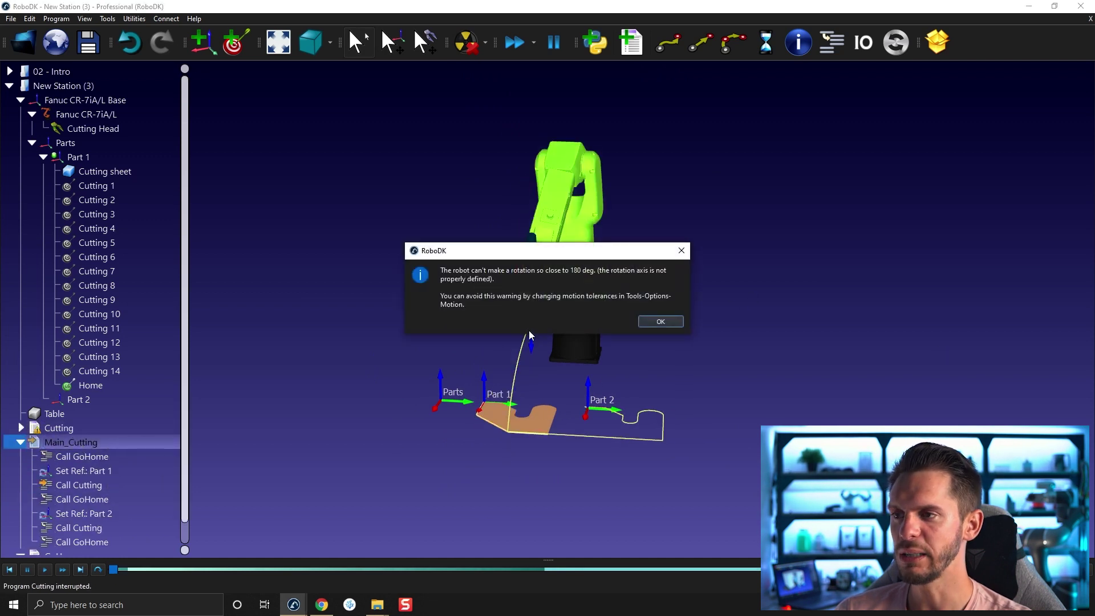
click(667, 322)
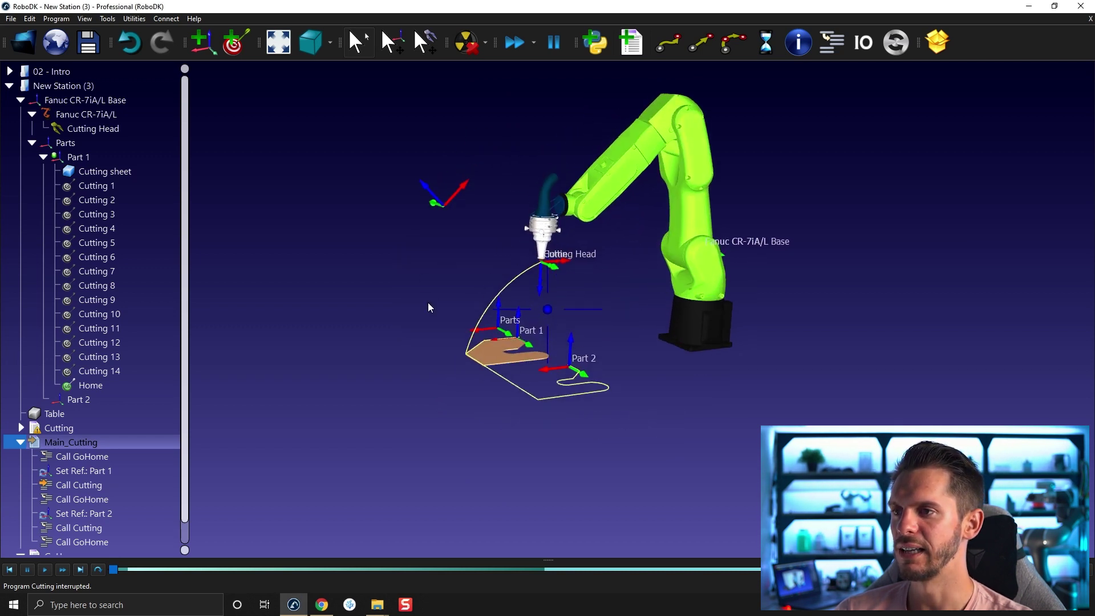
drag(526, 361, 445, 215)
scroll(445, 214, up, 2)
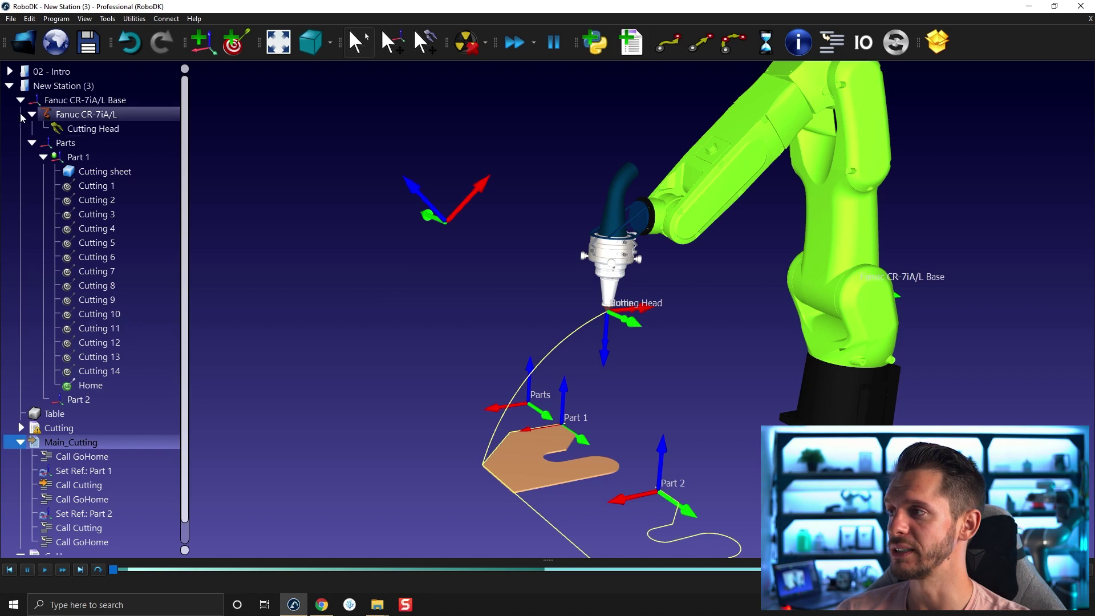
- Link the Cutting program's Set Tool instruction to the Cutting Head instead of the Daihen OTC weld gun
right_click(89, 129)
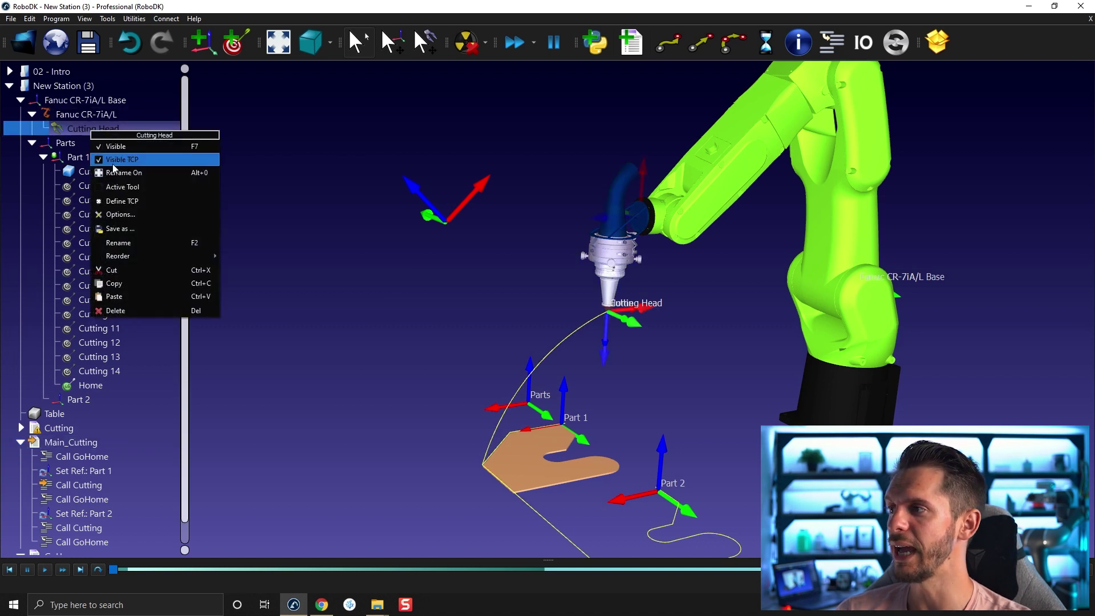
click(77, 130)
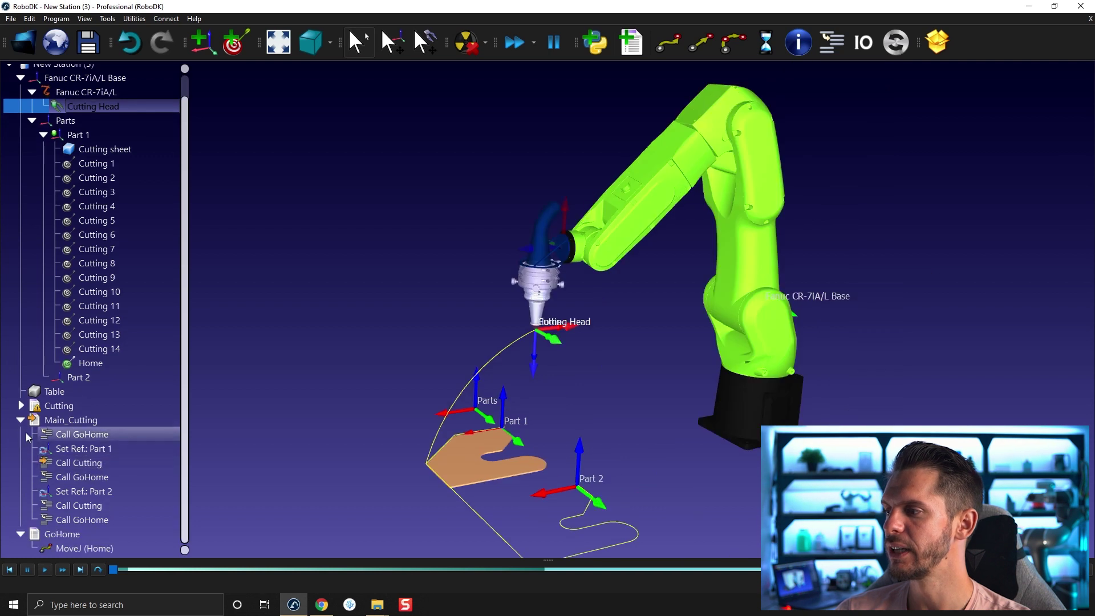
click(21, 406)
scroll(86, 360, down, 3)
scroll(86, 342, down, 2)
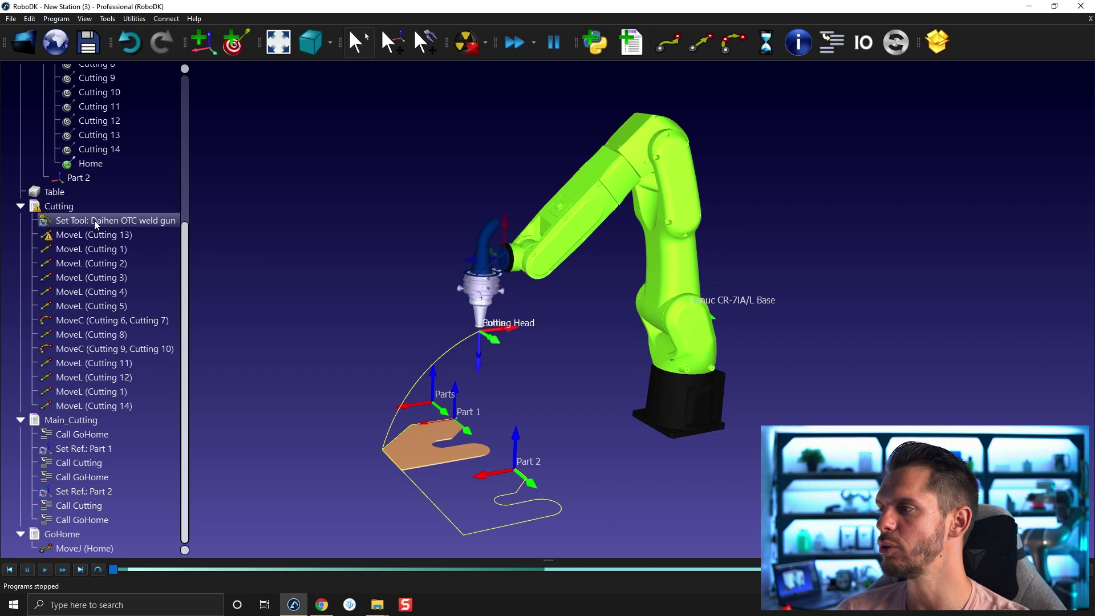
right_click(96, 224)
mouse_move(128, 281)
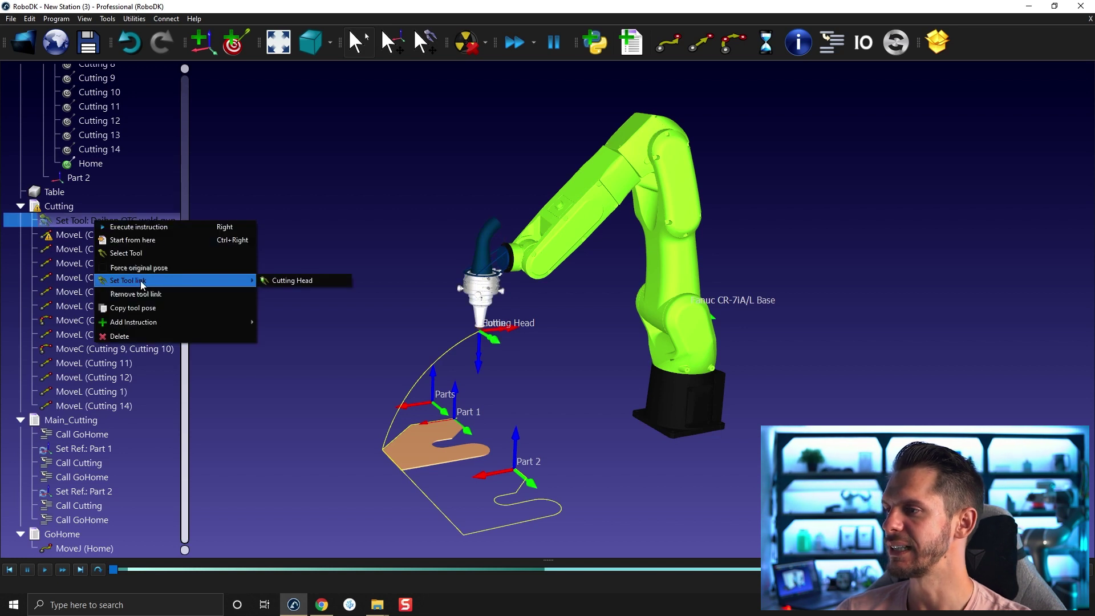
click(304, 280)
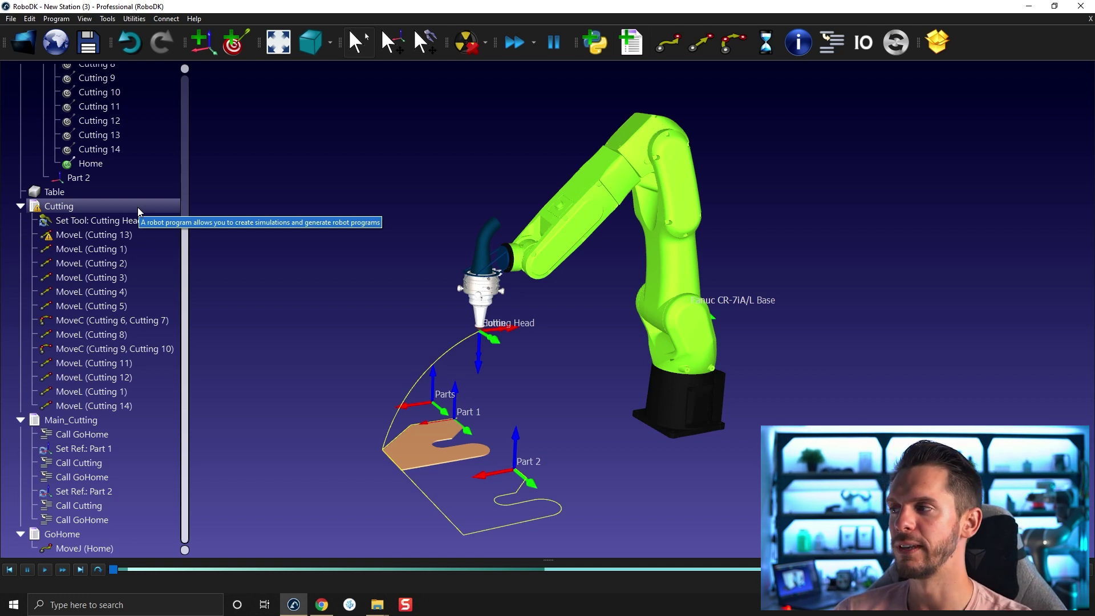
- Run Main_Cutting so the robot completes the 3612.8 mm cutting path on both parts
click(66, 419)
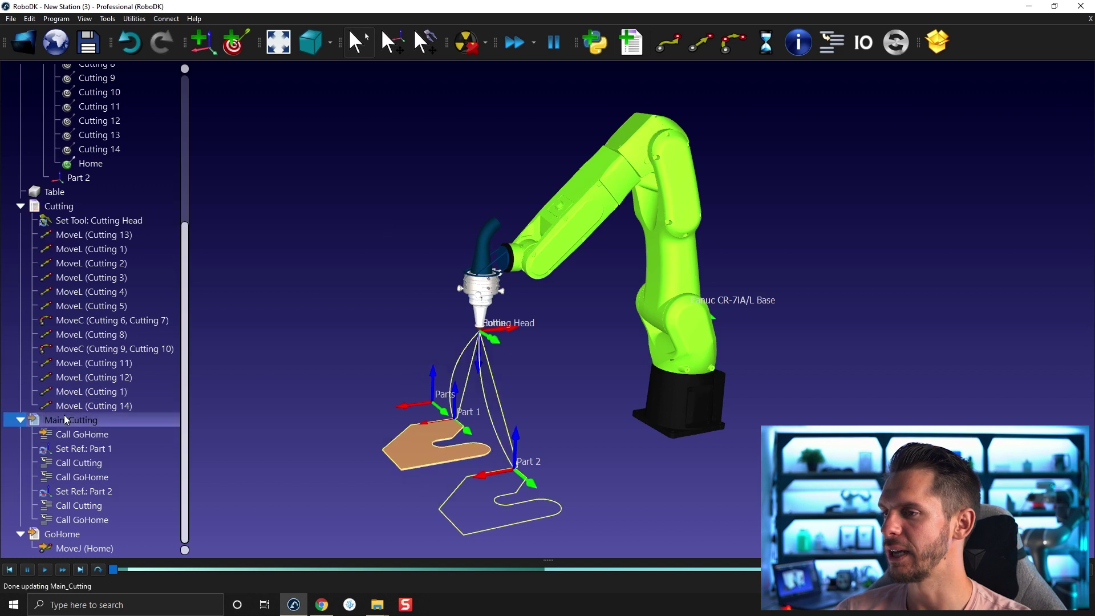
double_click(66, 420)
mouse_move(599, 385)
mouse_down()
mouse_move(714, 437)
mouse_move(599, 411)
mouse_up()
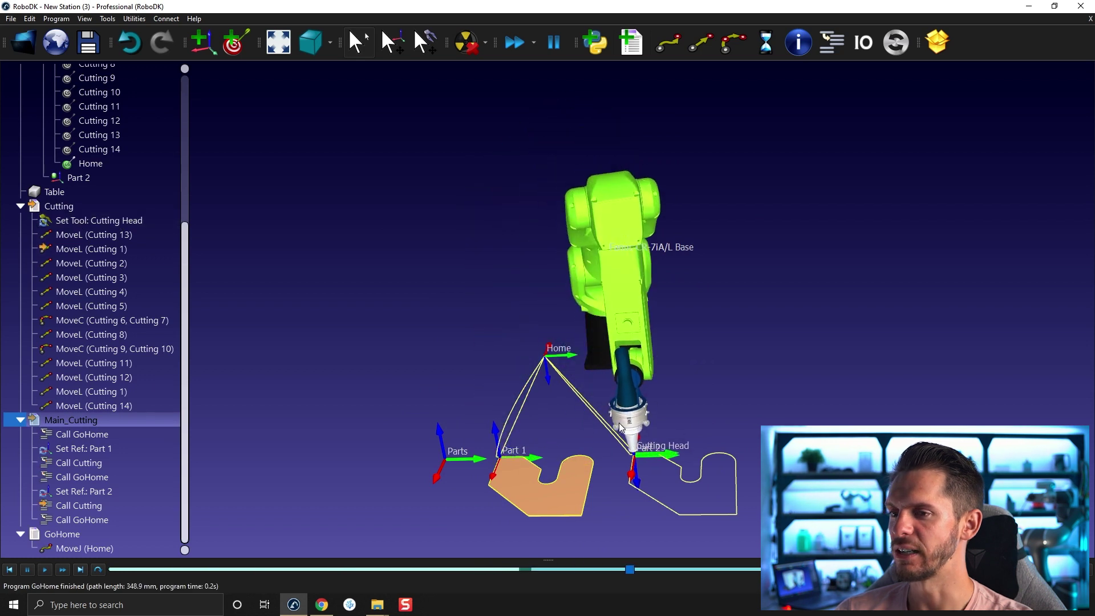
mouse_move(619, 426)
mouse_down()
mouse_move(584, 448)
mouse_move(571, 369)
mouse_up()
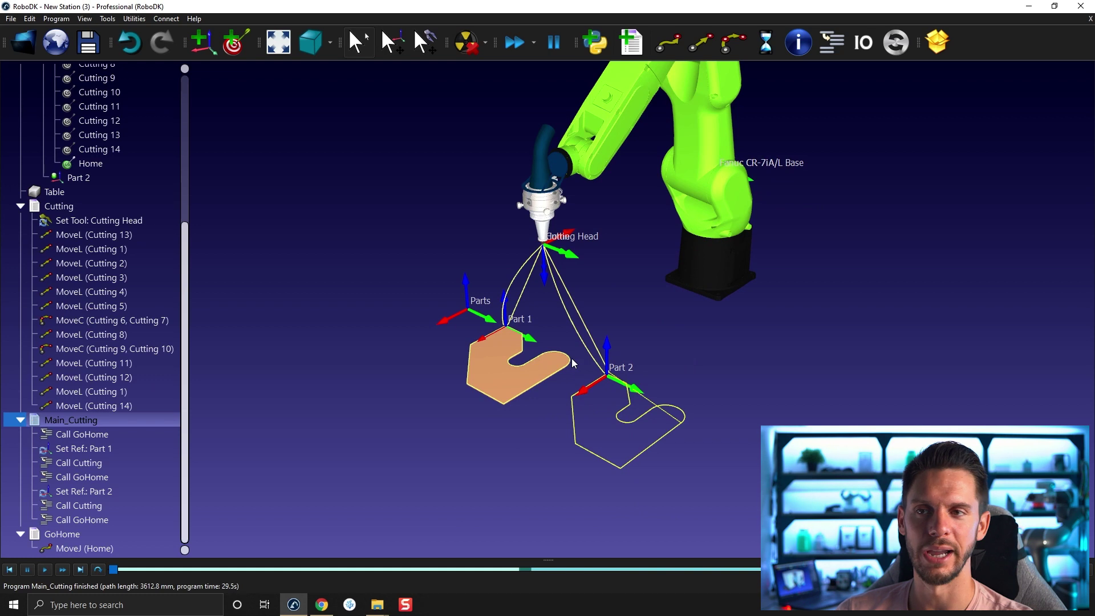
- Collapse the Cutting and Main_Cutting programs in the station tree
click(21, 207)
click(21, 432)
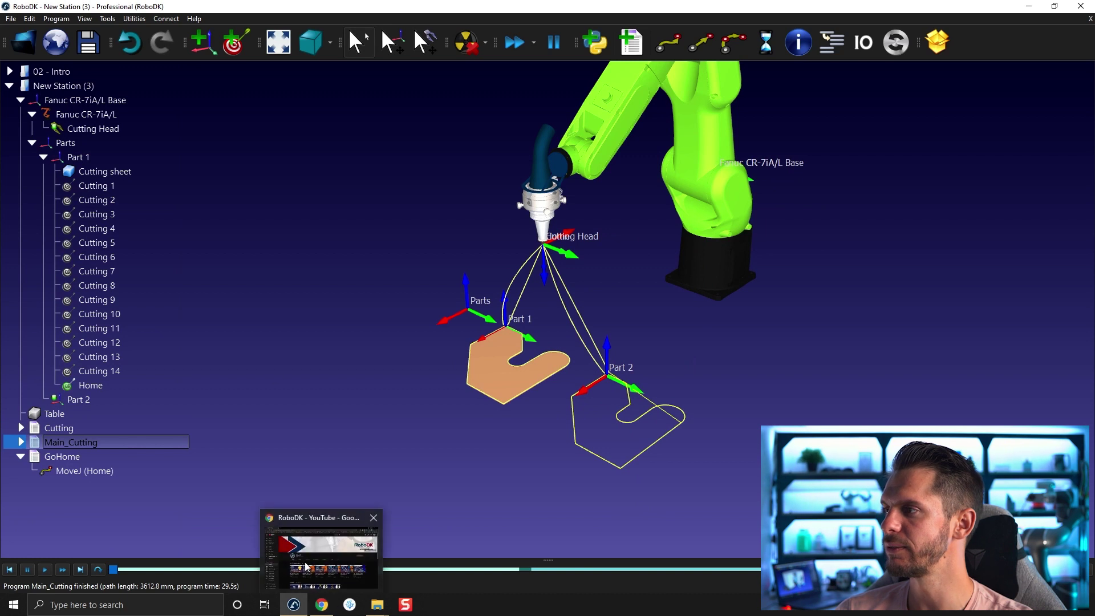
mouse_move(377, 605)
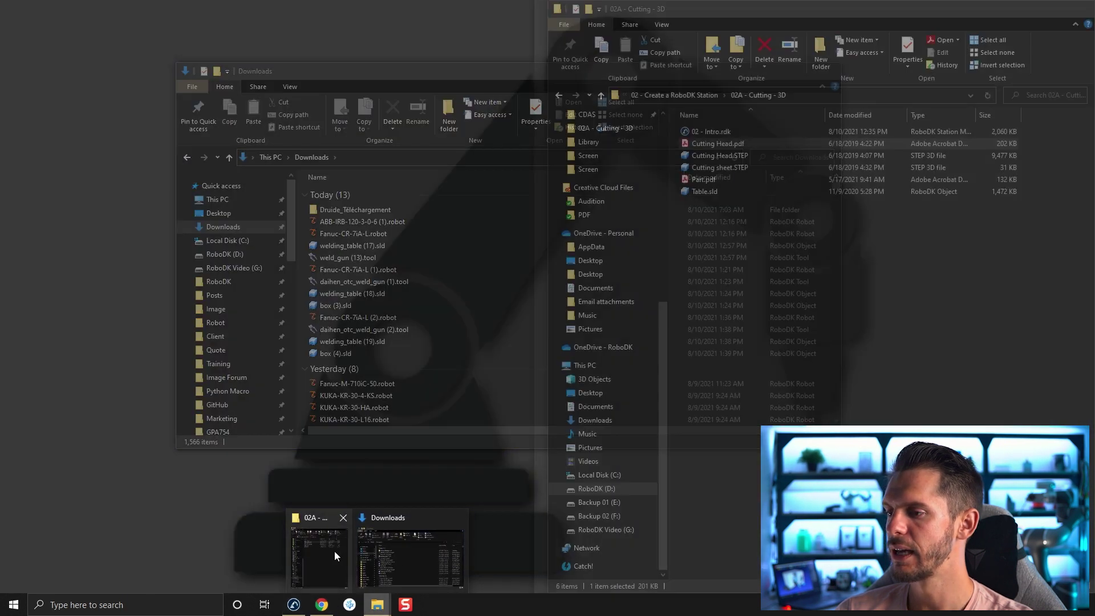
- Drag Table.sld from the 02A - Cutting - 3D folder into the station, adding a 1400x800x800 table
click(335, 551)
click(710, 194)
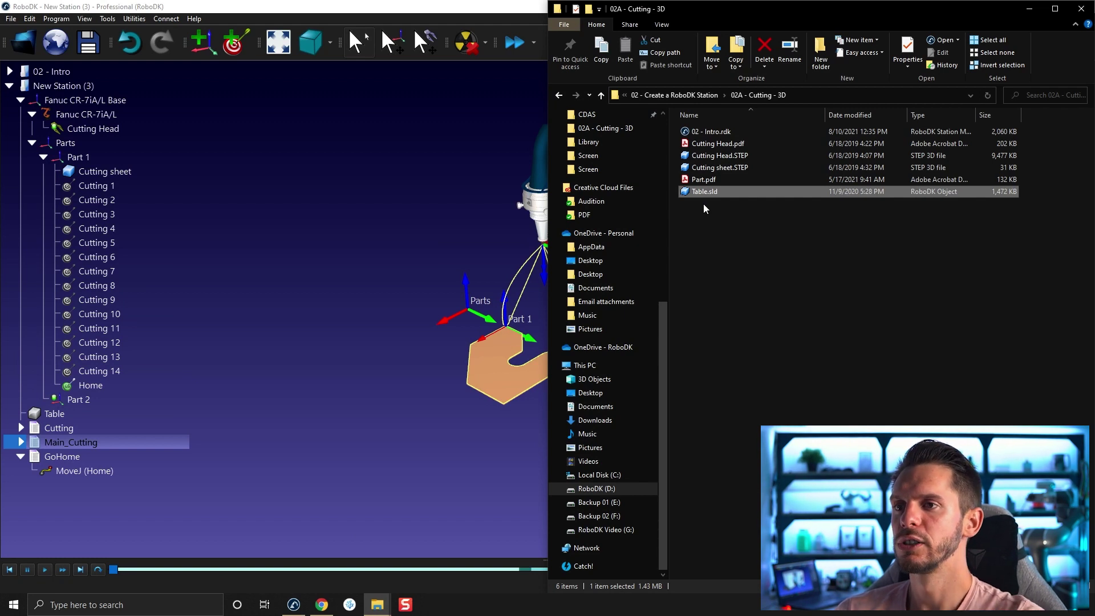
drag(706, 191, 436, 220)
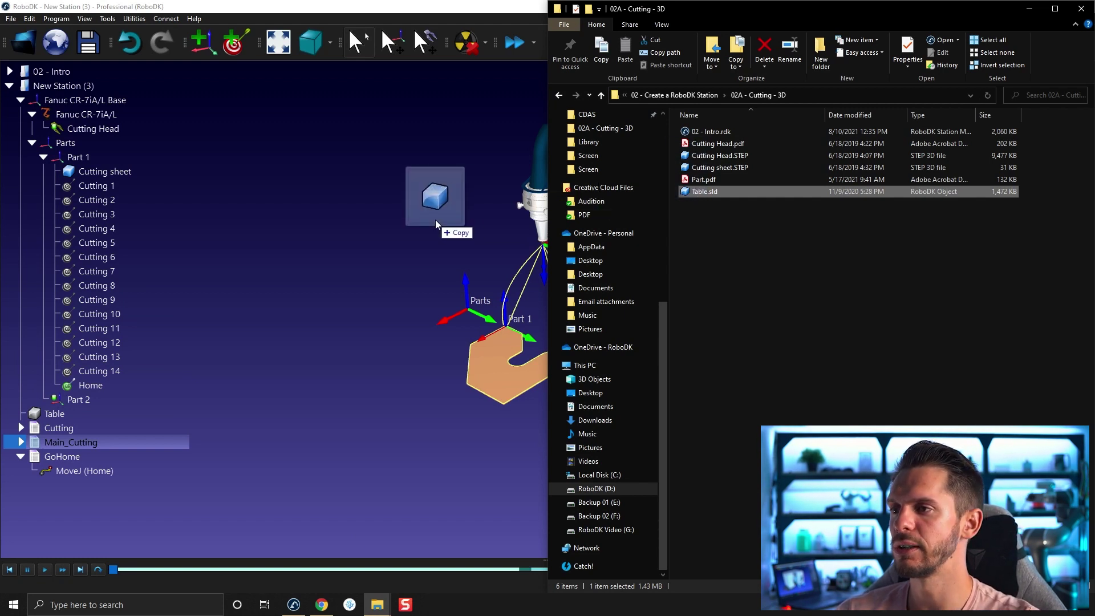
drag(392, 284, 249, 503)
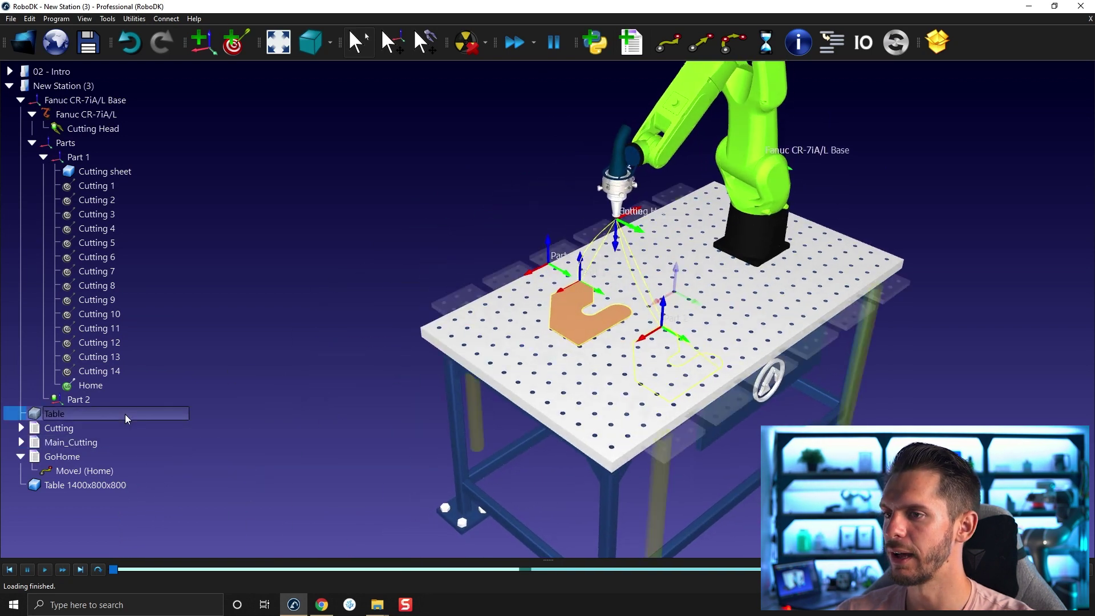
- Delete the old Table item and run Main_Cutting again over the new table
key(Delete)
drag(514, 392, 470, 317)
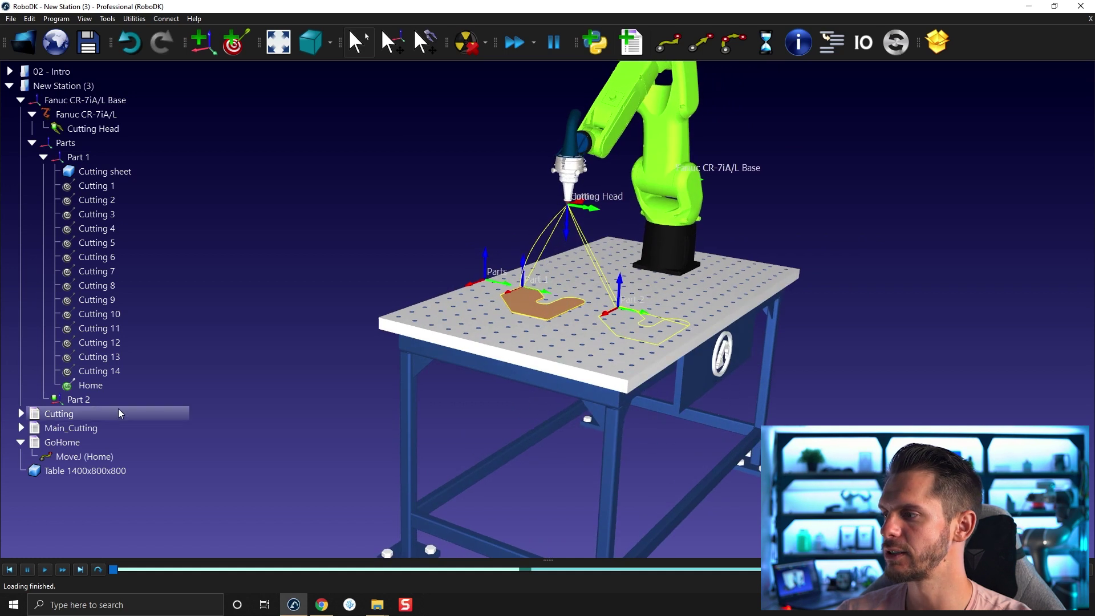
double_click(68, 426)
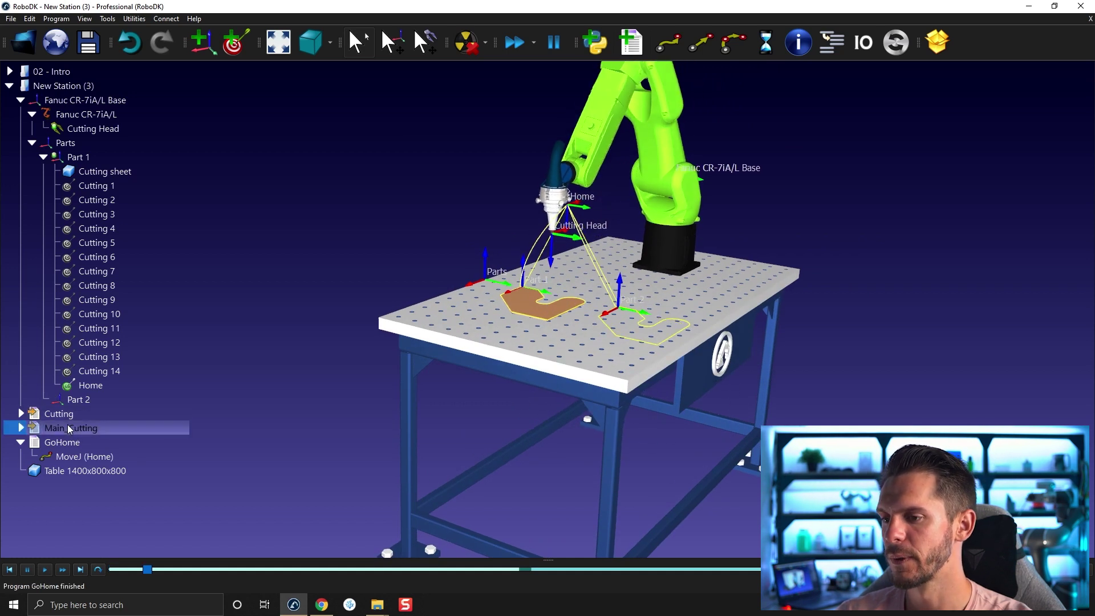